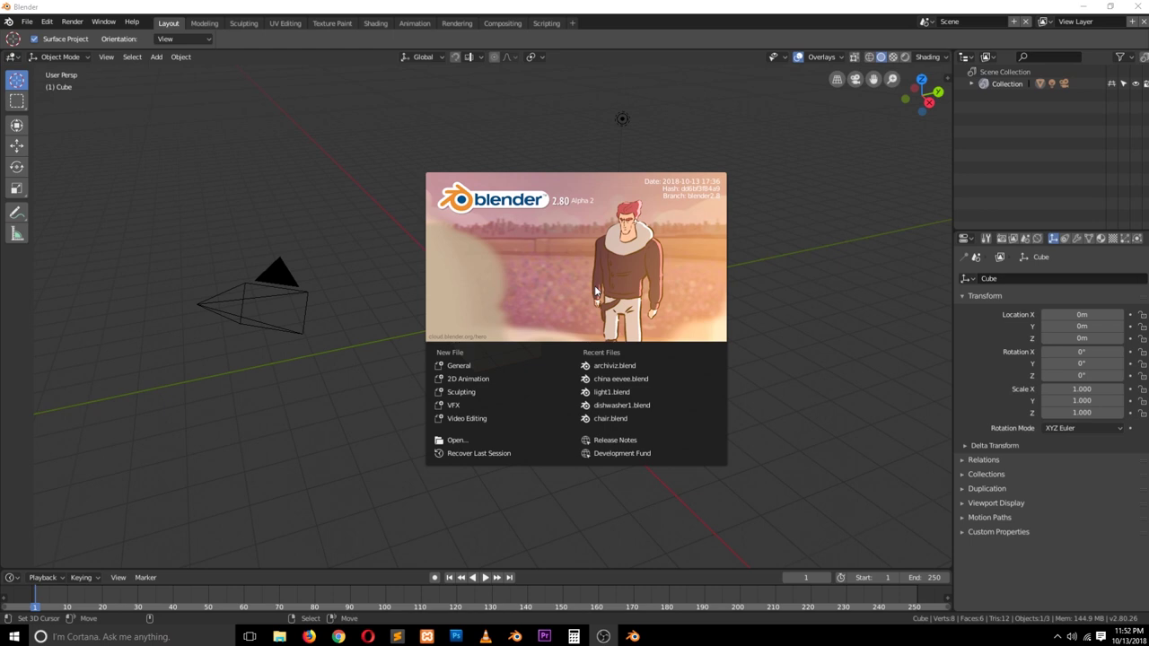
# Compare the startup screens of Blender 2.79 and Blender 2.80, and dismiss the 2.80 splash screen.
pyautogui.click(514, 636)
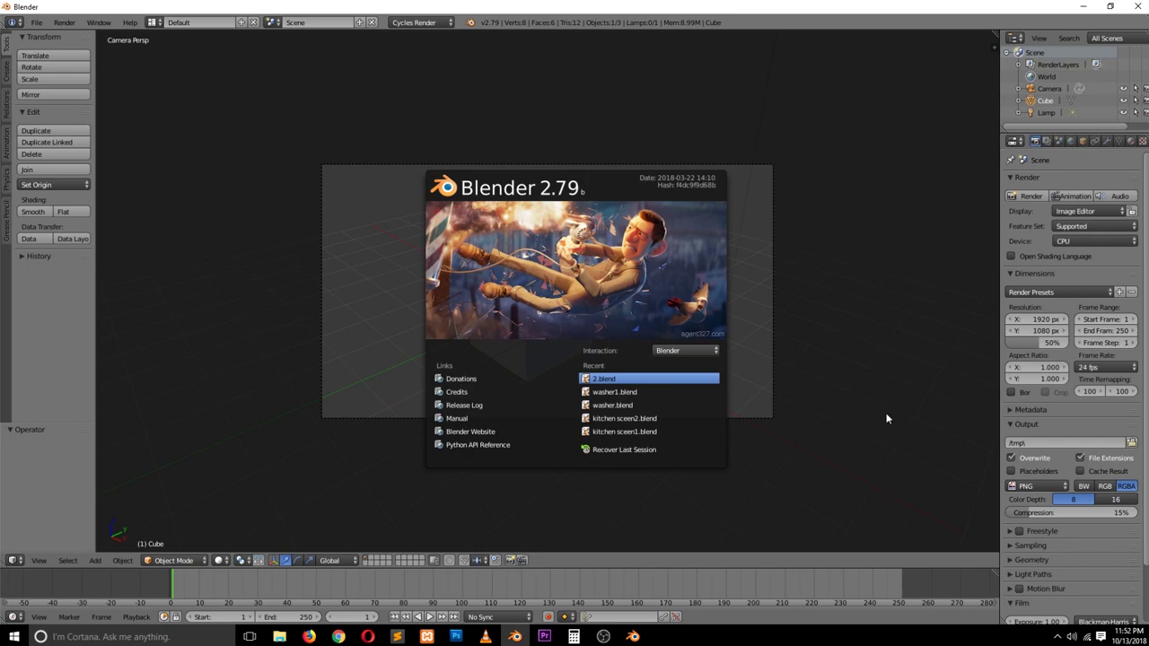
pyautogui.click(1083, 6)
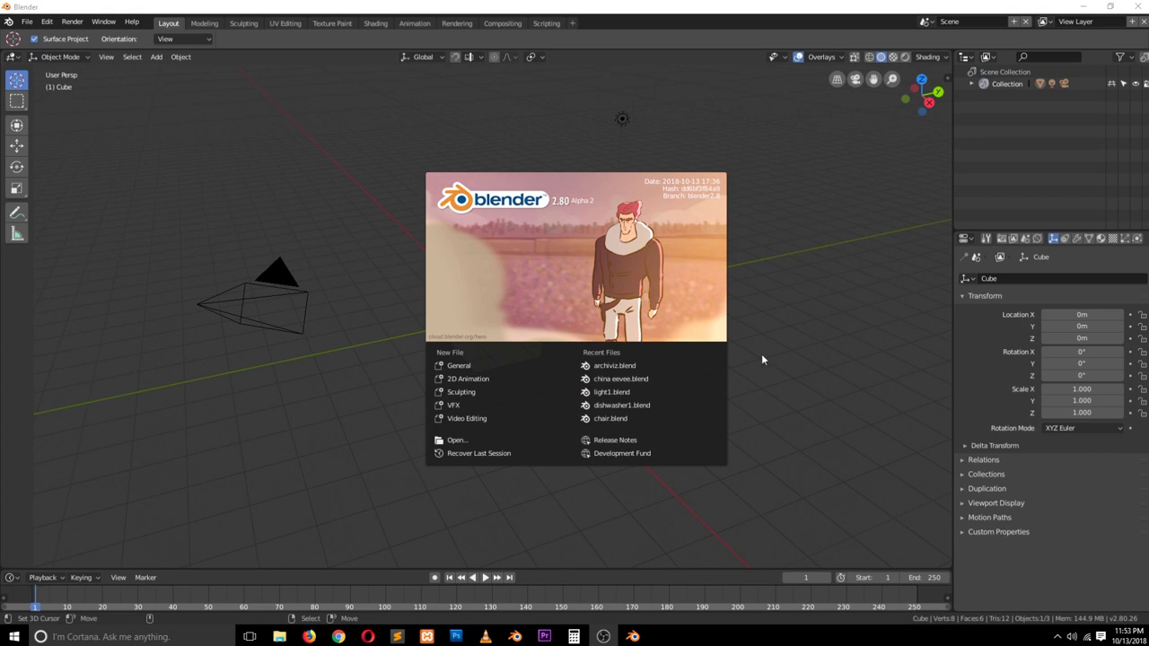
pyautogui.click(514, 636)
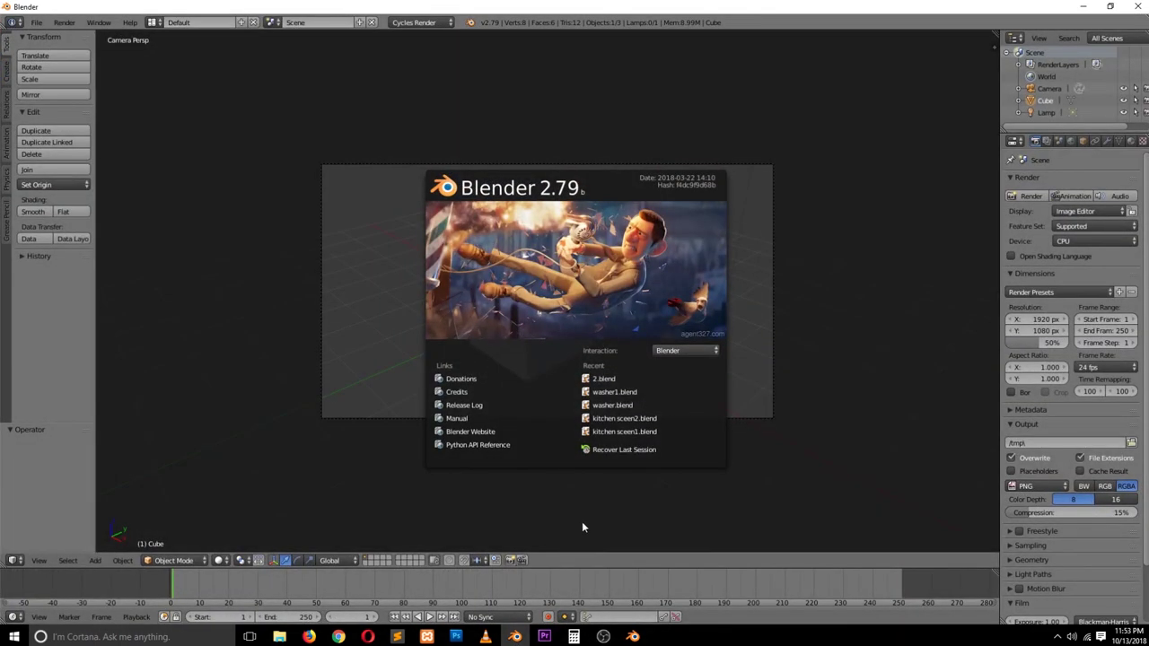
pyautogui.click(516, 634)
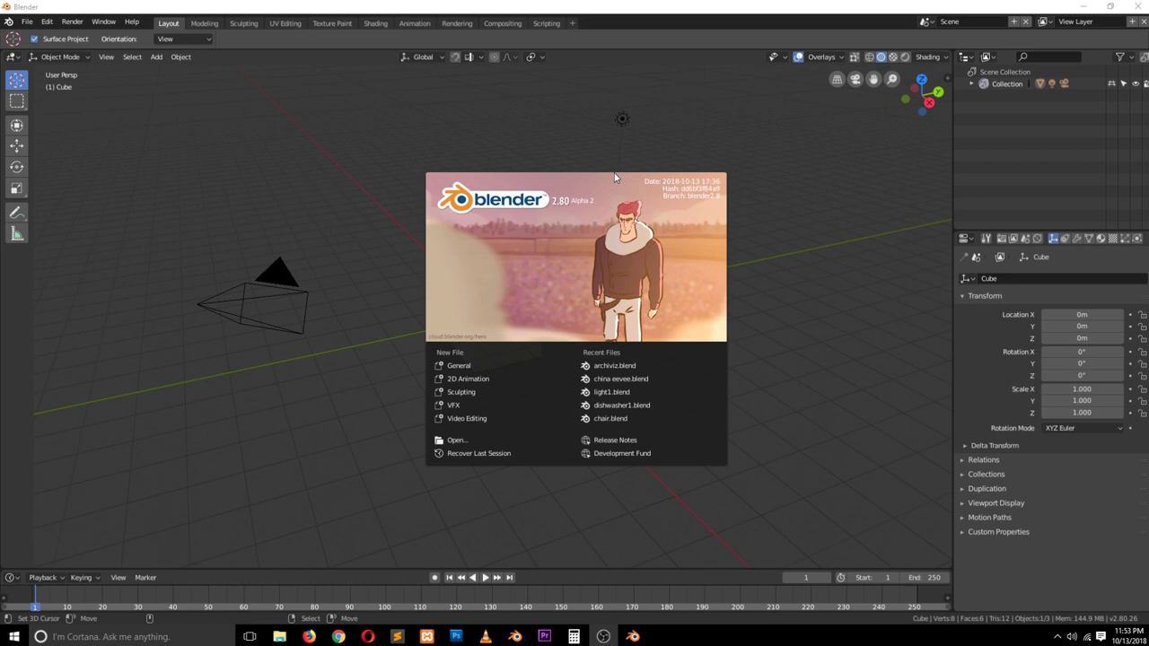
pyautogui.click(736, 239)
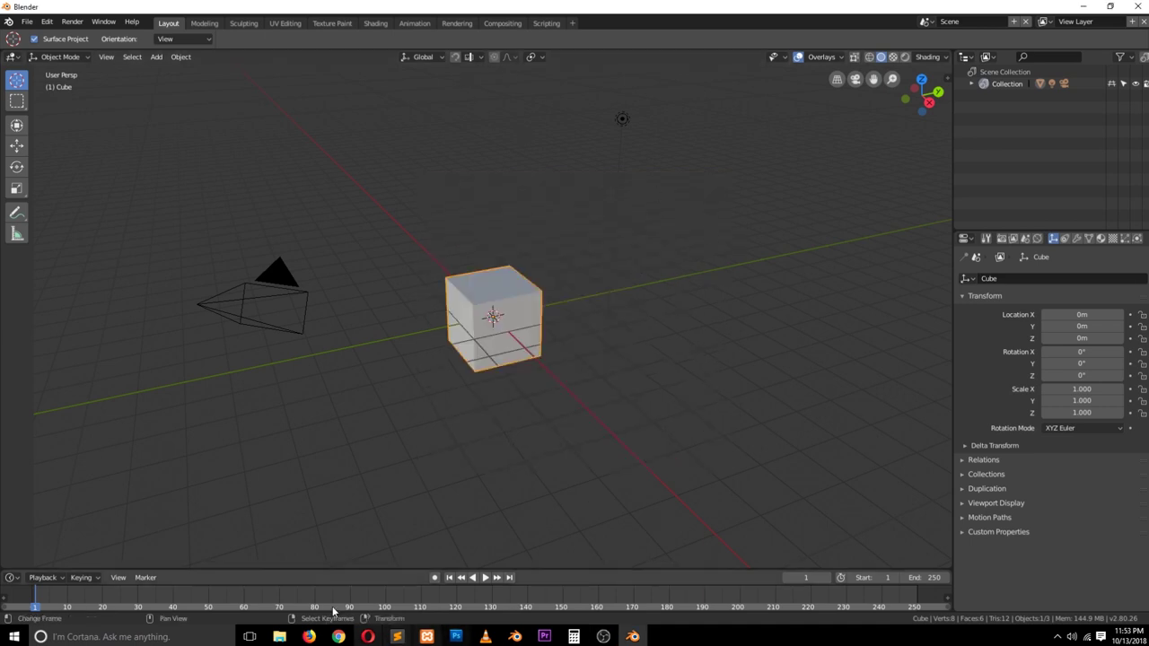
# Switch to Firefox and open the Latest Experimental Builds page from the blender.org download page.
pyautogui.click(309, 636)
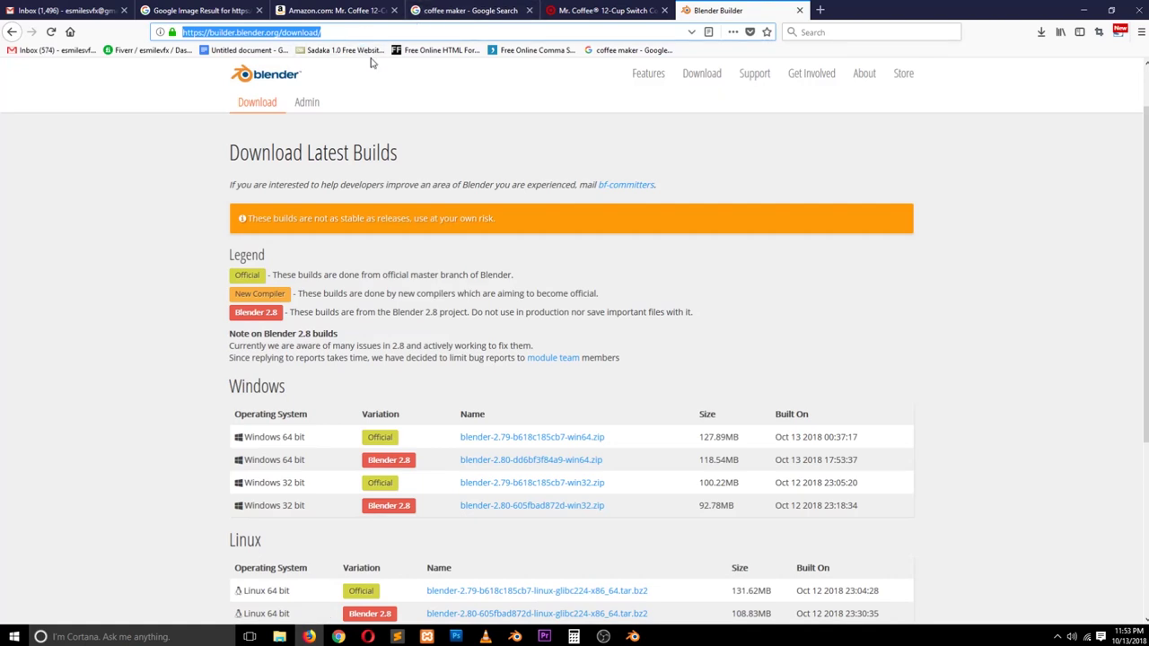
pyautogui.click(292, 79)
pyautogui.click(650, 74)
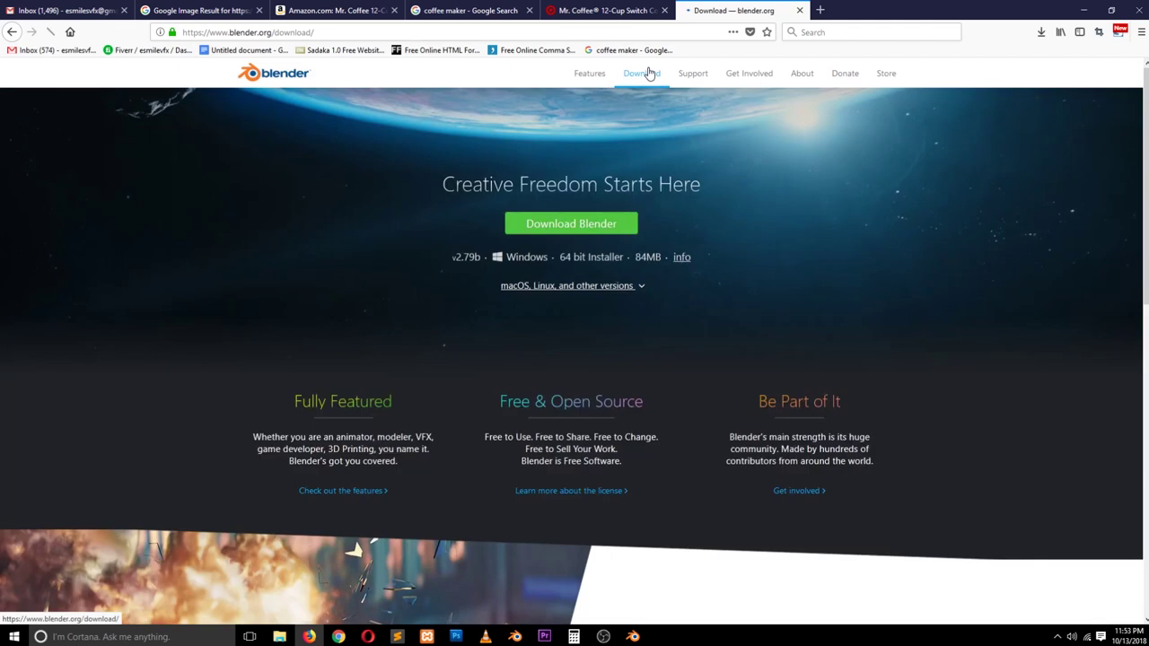
pyautogui.scroll(-10, 735, 243)
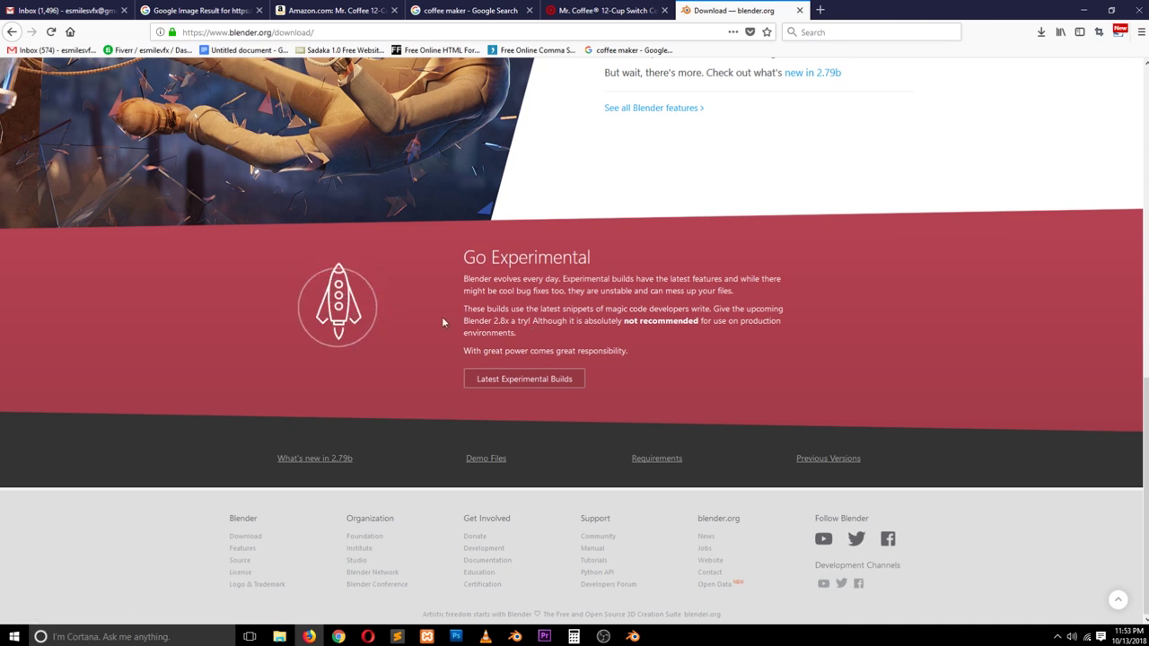
pyautogui.scroll(20, 441, 316)
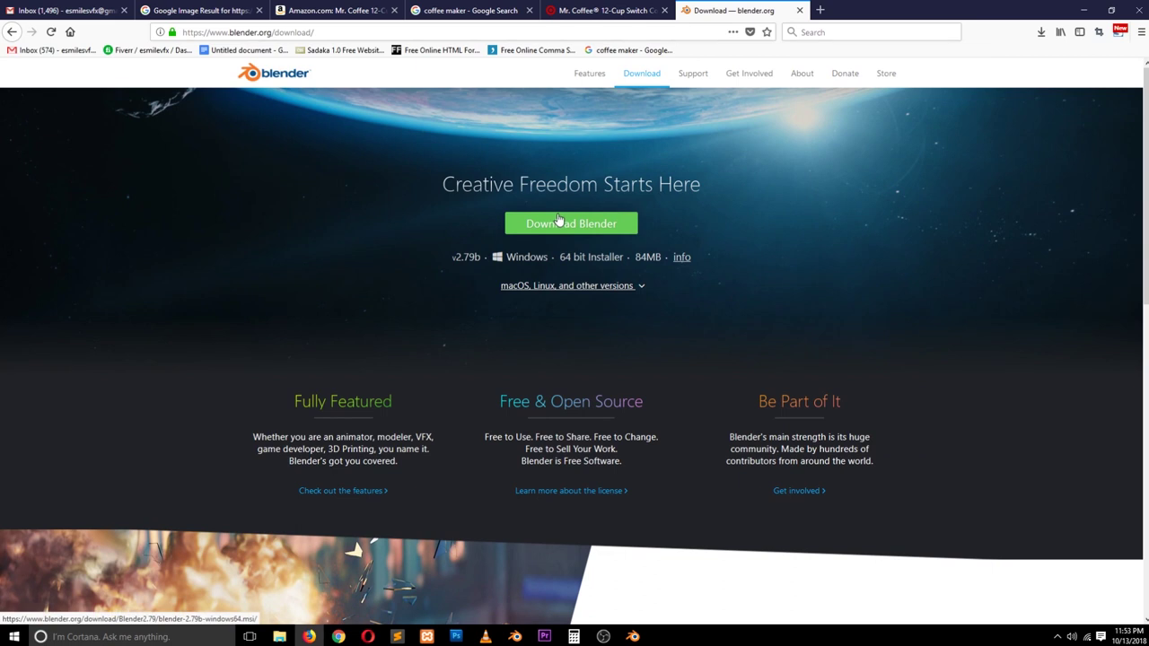
pyautogui.scroll(-3, 594, 234)
pyautogui.scroll(3, 594, 234)
pyautogui.scroll(-15, 593, 238)
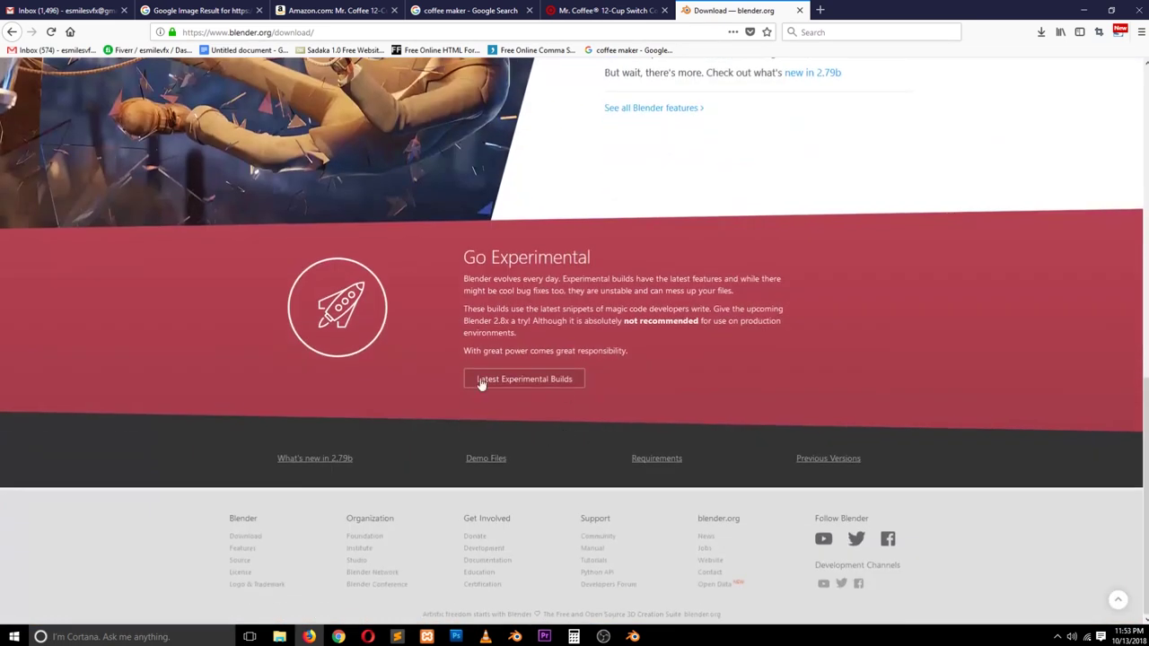
pyautogui.click(526, 379)
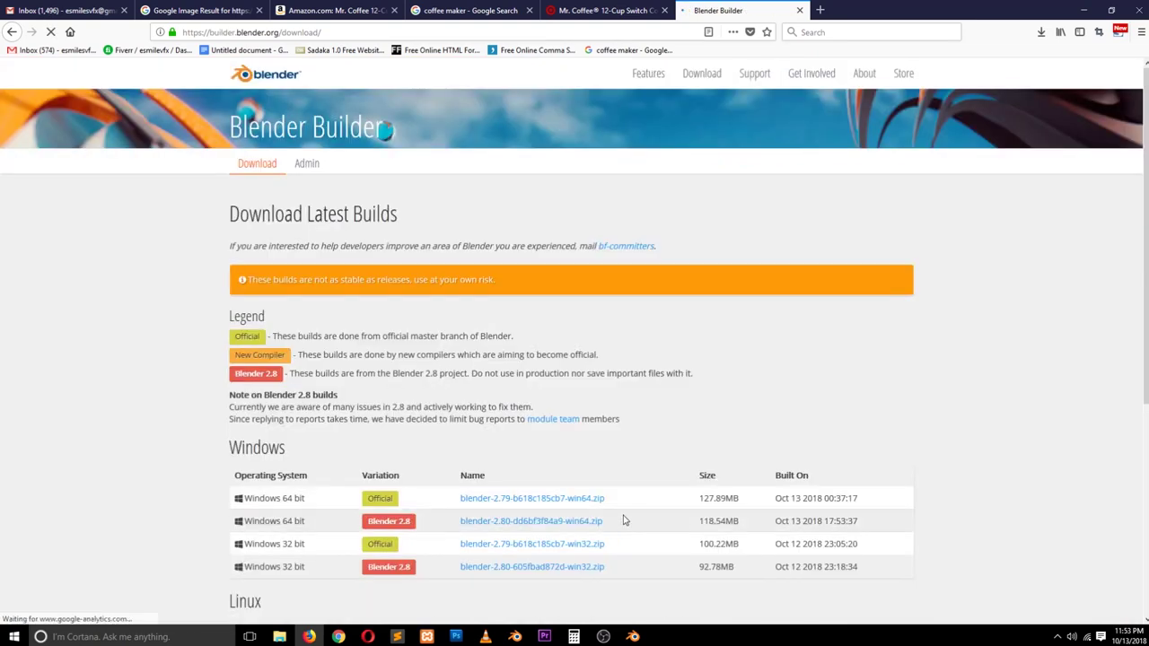
# View the default cube in Blender 2.80, and switch to Blender 2.79 to dismiss its splash screen.
pyautogui.click(632, 636)
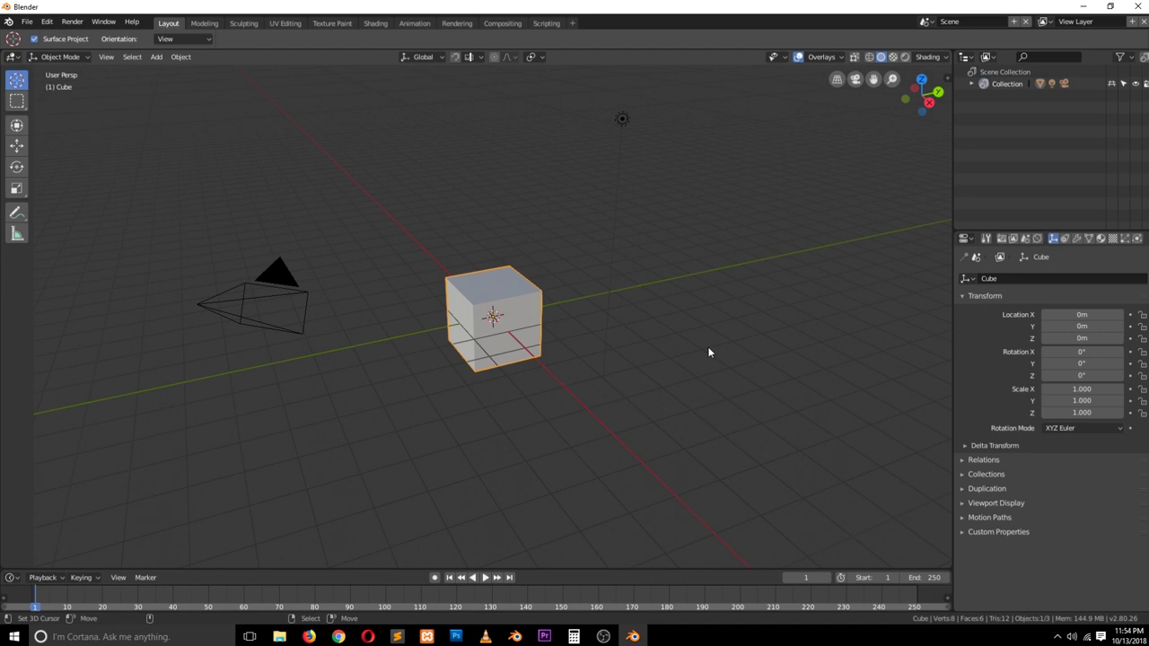
pyautogui.scroll(-3, 708, 352)
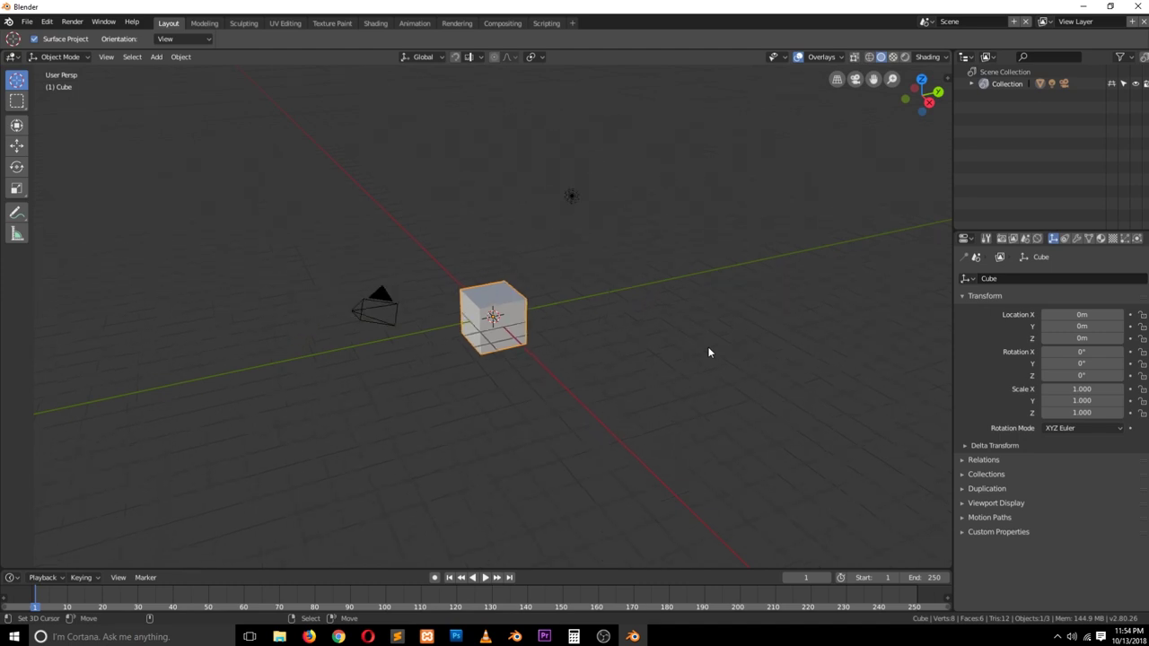
pyautogui.scroll(3, 696, 389)
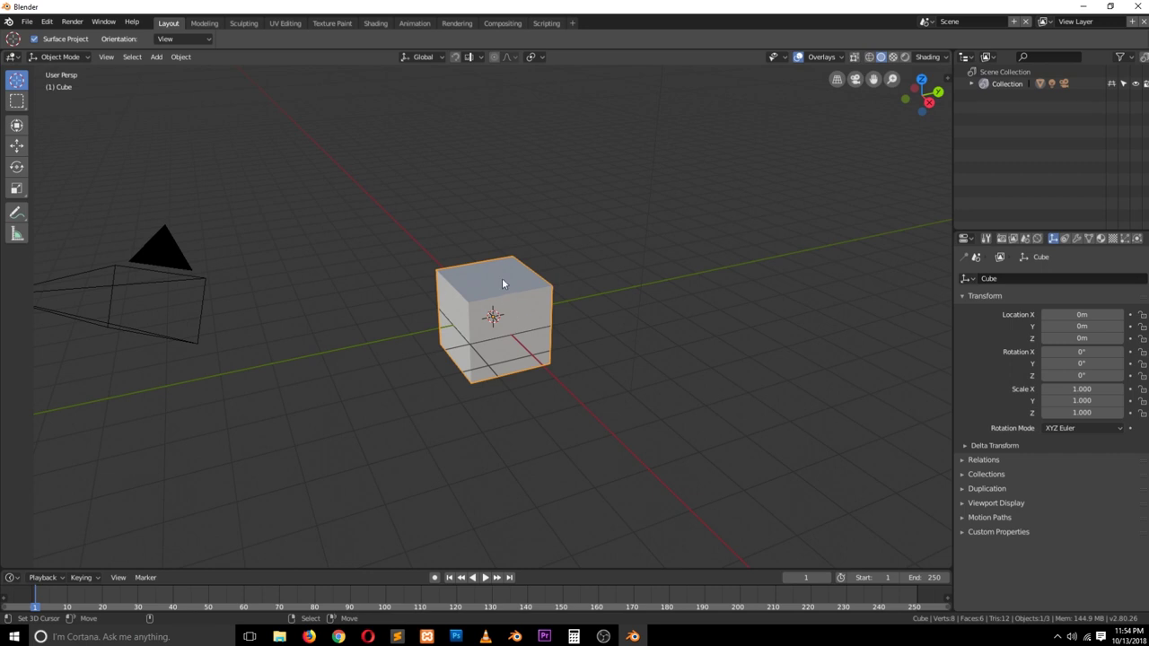
pyautogui.scroll(2, 503, 283)
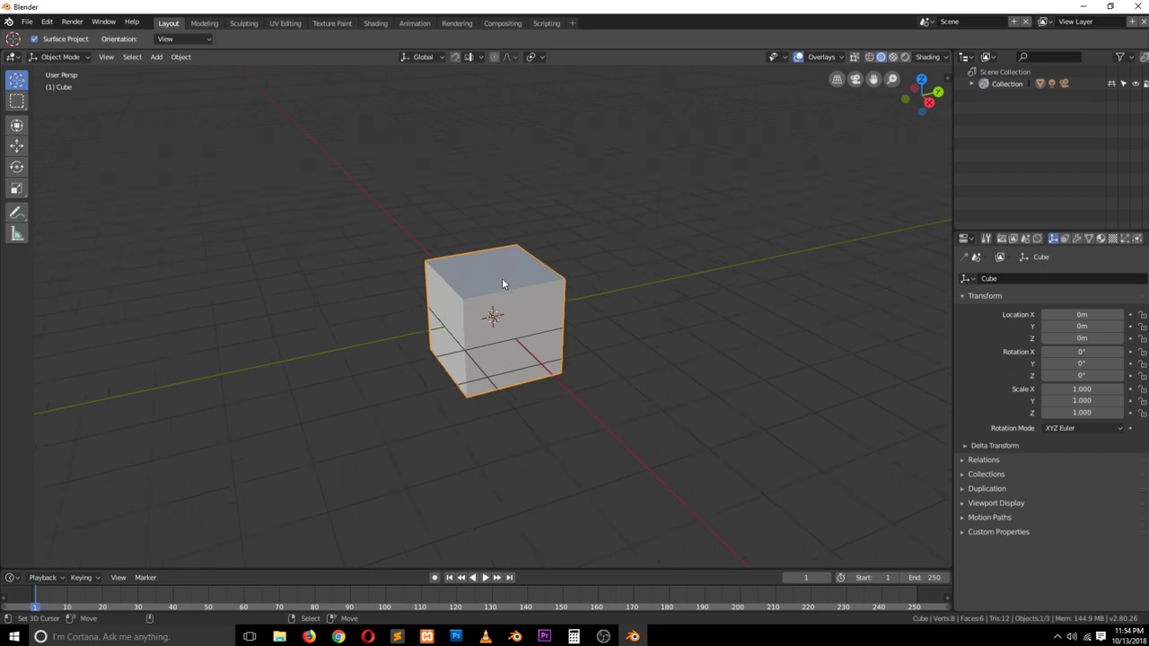
pyautogui.click(515, 637)
pyautogui.click(583, 487)
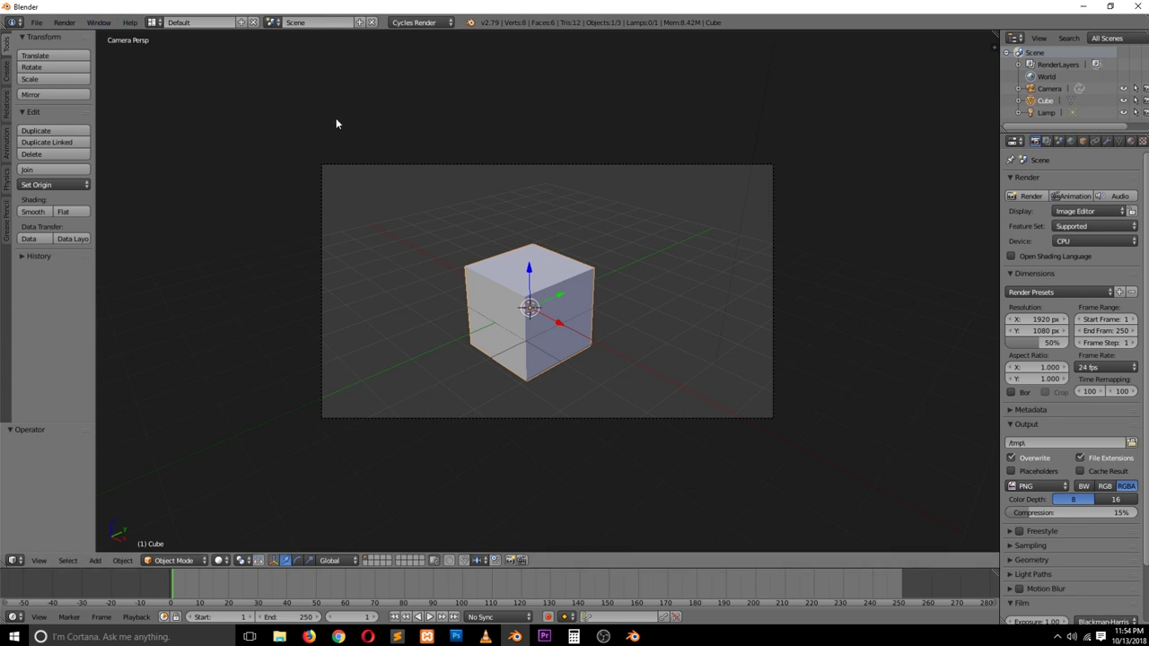
# Compare the default scene and interface layout of Blender 2.80 with those of Blender 2.79.
pyautogui.click(633, 636)
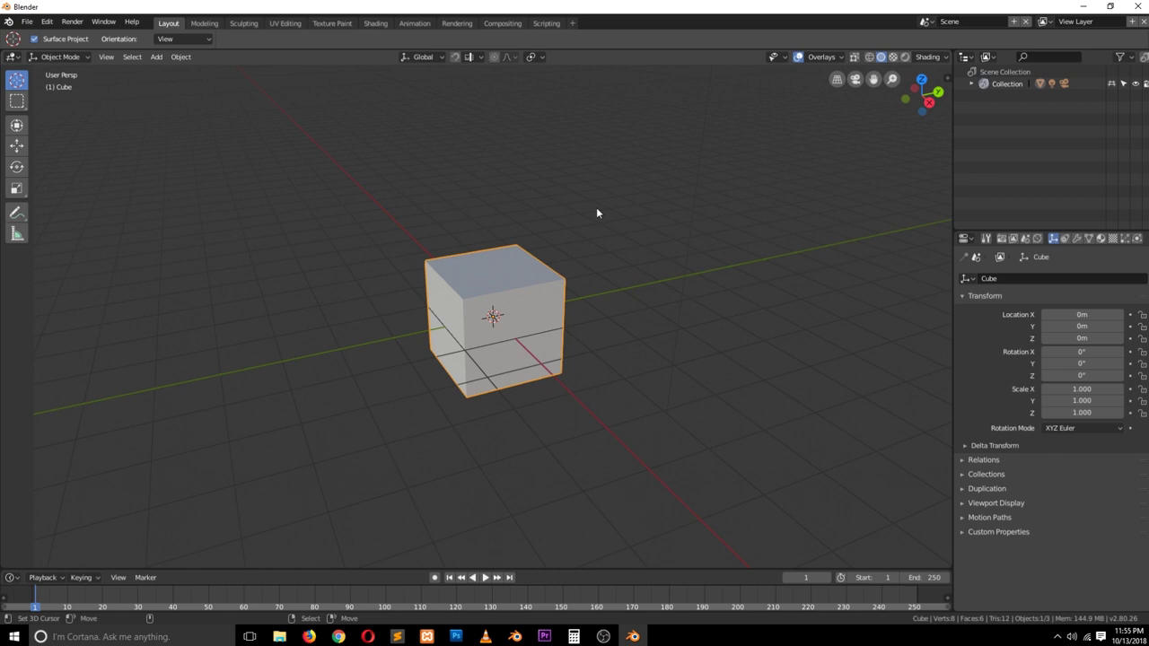
pyautogui.scroll(3, 650, 346)
pyautogui.scroll(-3, 623, 333)
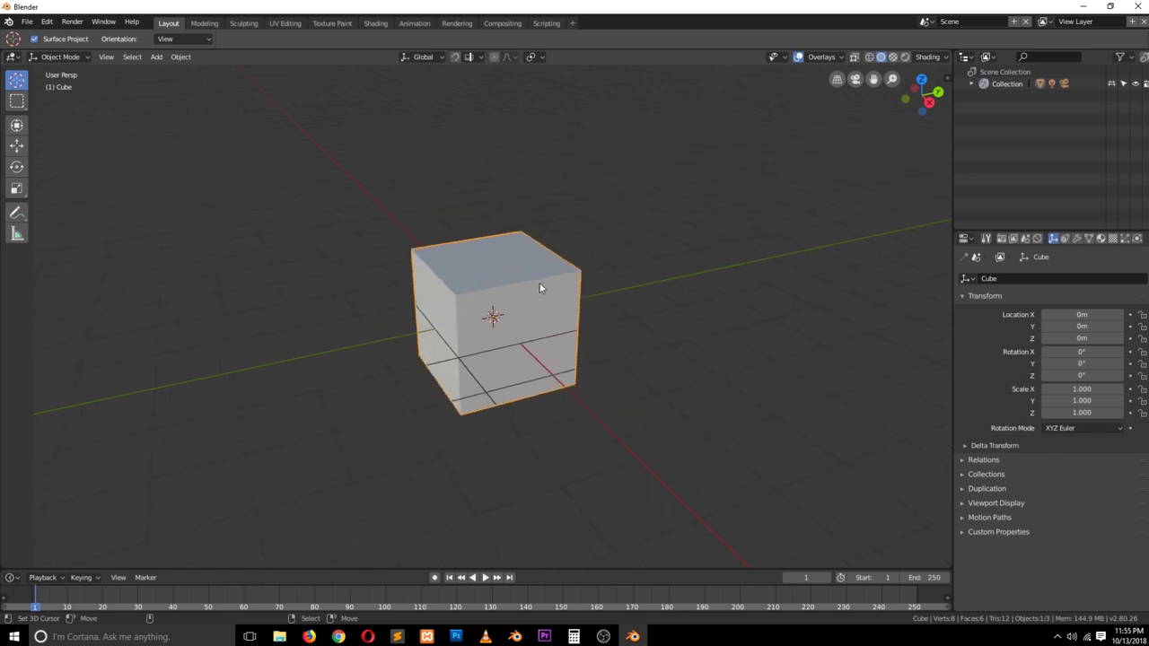
pyautogui.scroll(1, 570, 316)
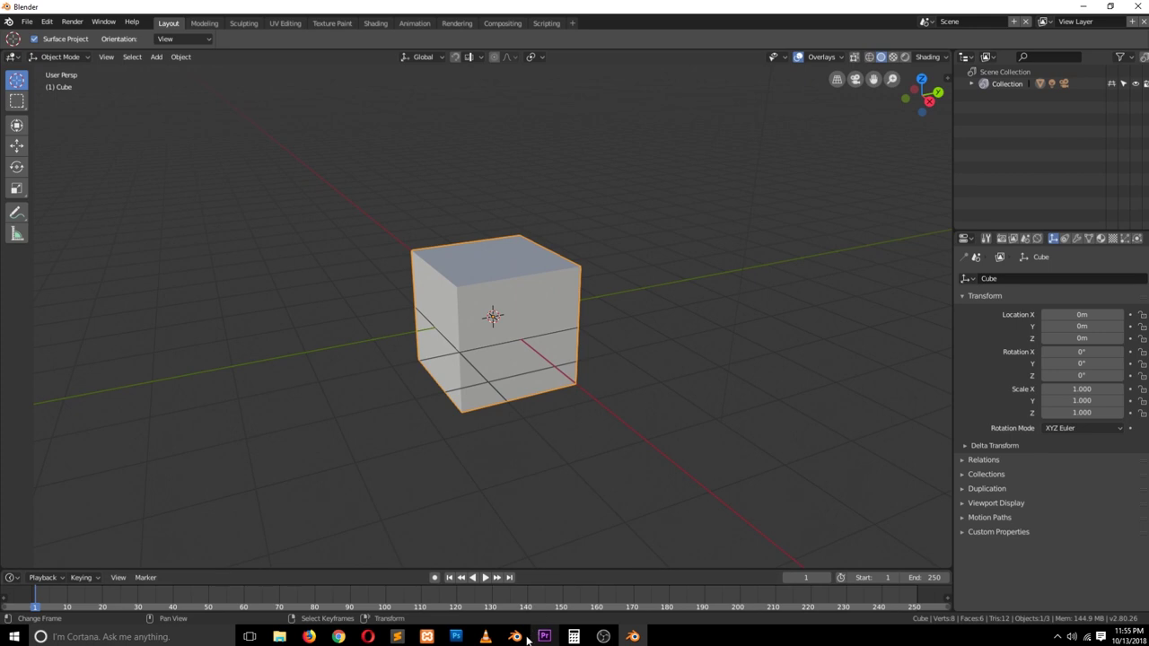
pyautogui.hotkey('alt', 'Tab')
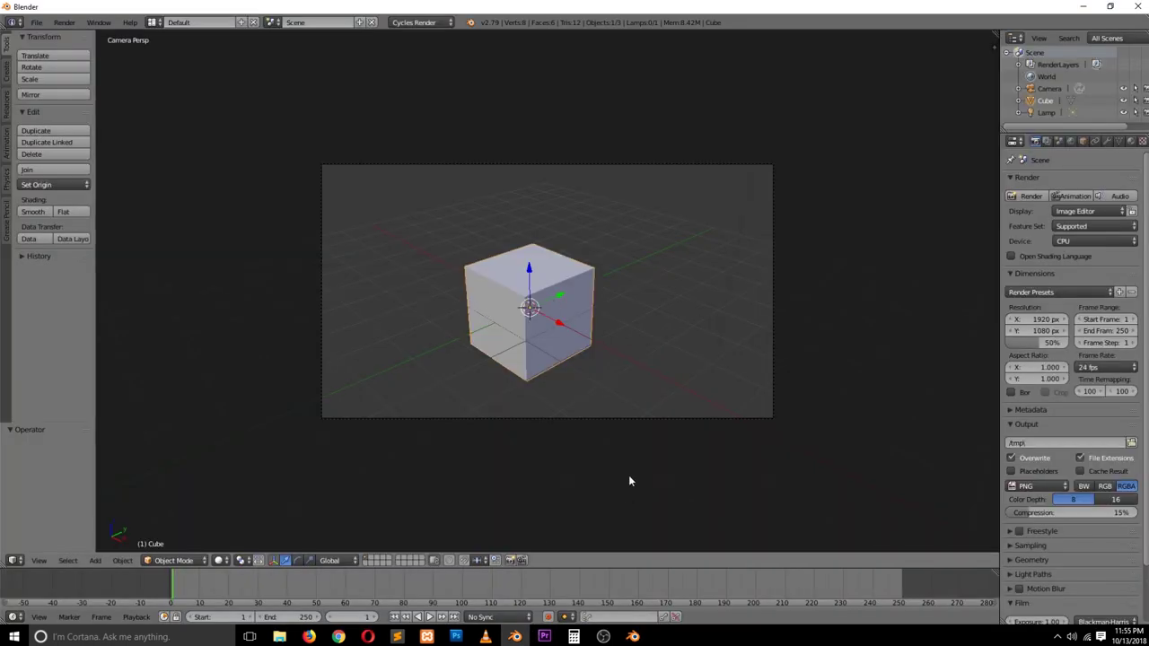
pyautogui.hotkey('alt', 'Tab')
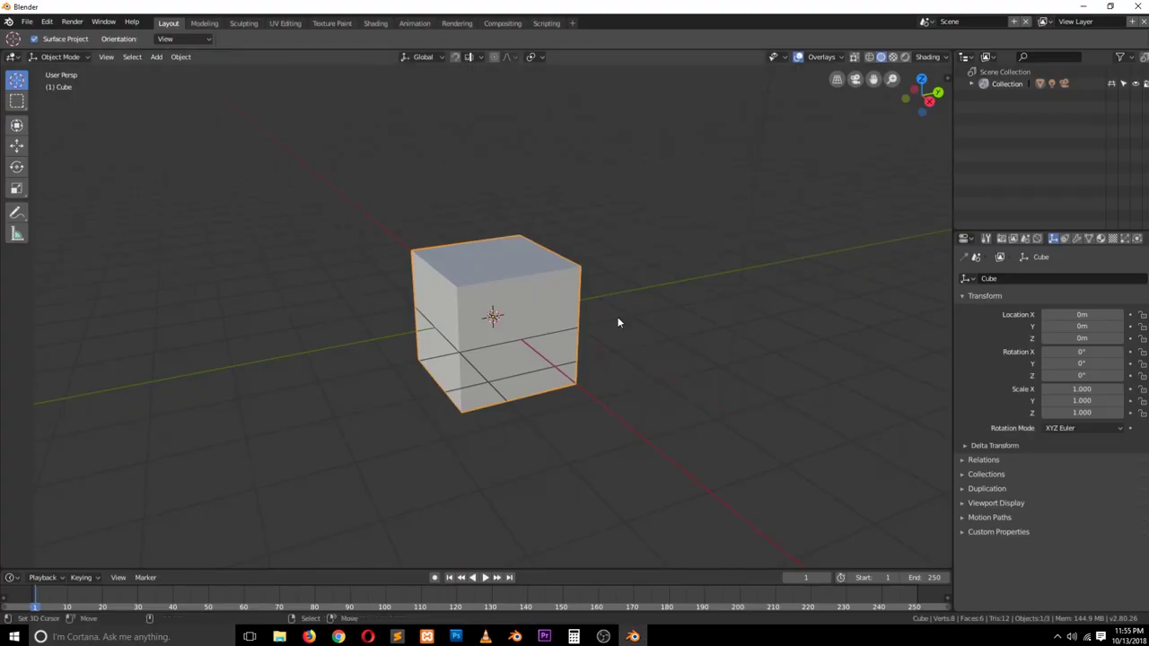
pyautogui.scroll(-1, 459, 203)
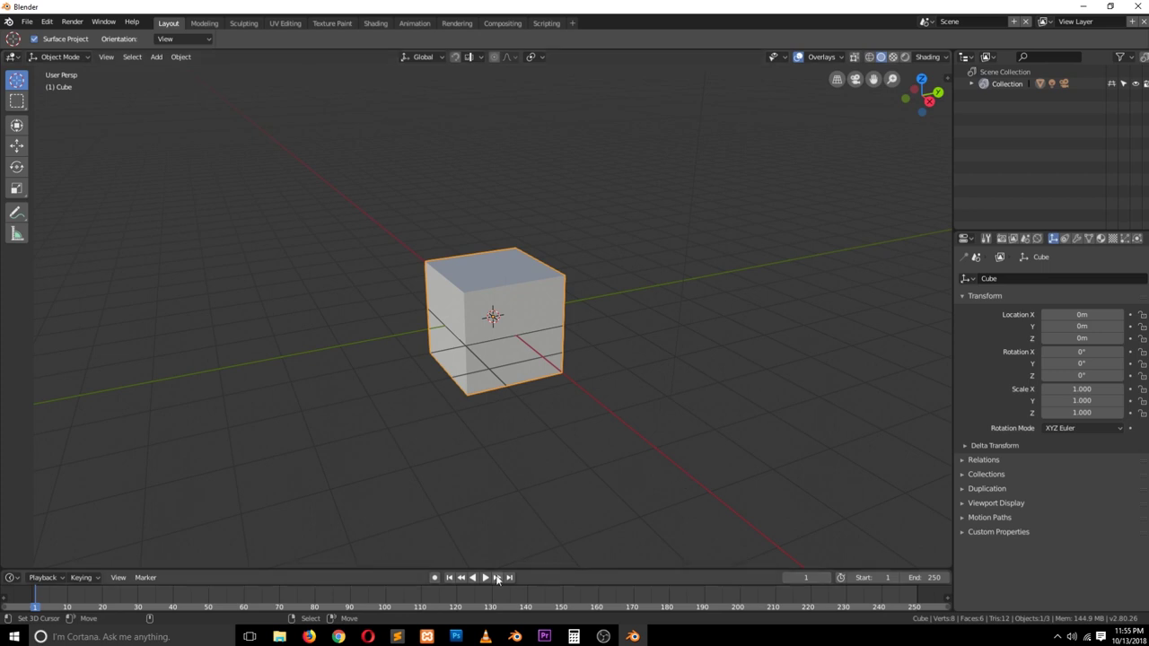
pyautogui.click(514, 636)
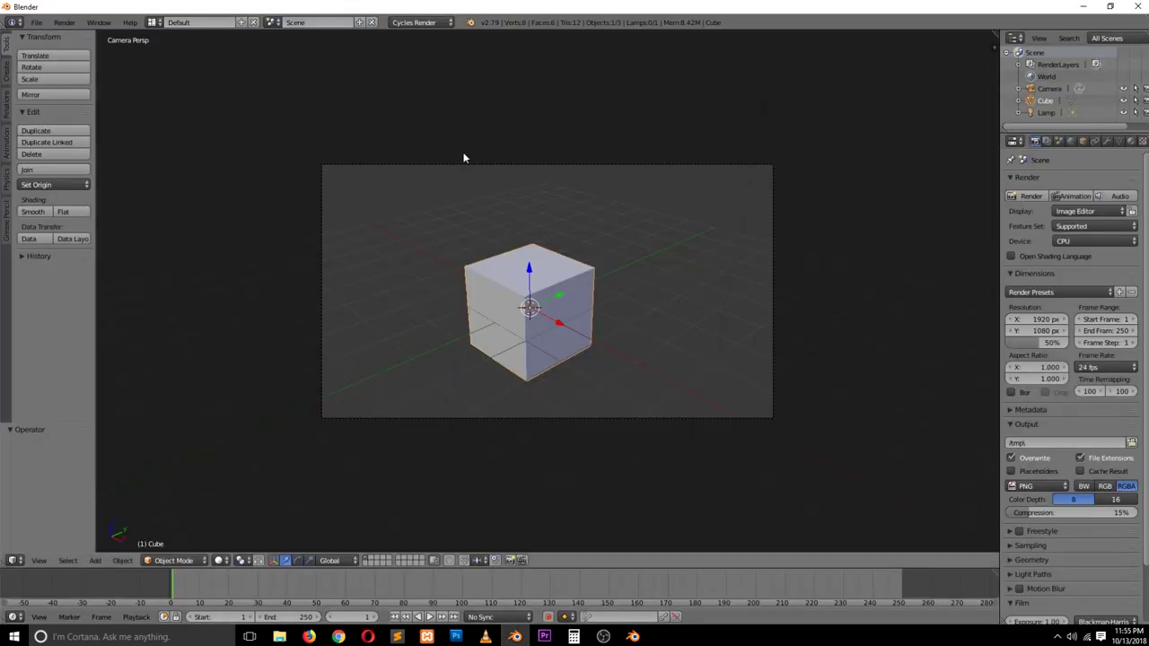
pyautogui.hotkey('alt', 'Tab')
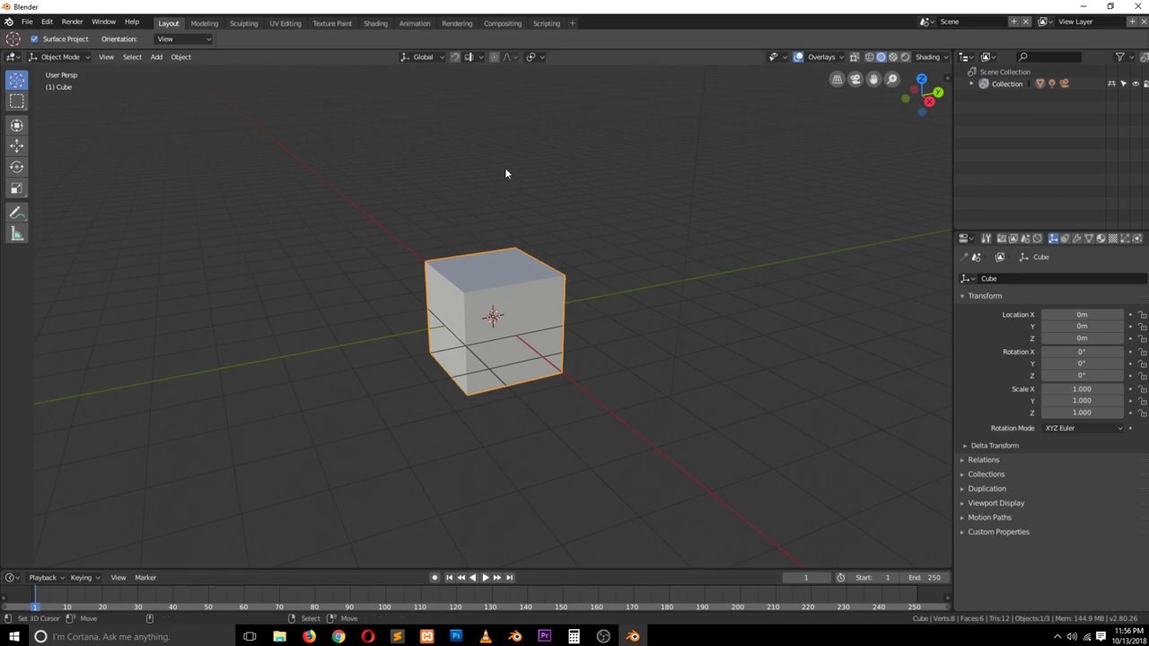
# Switch to Blender 2.79 and try moving the default cube with its transform manipulator.
pyautogui.click(514, 636)
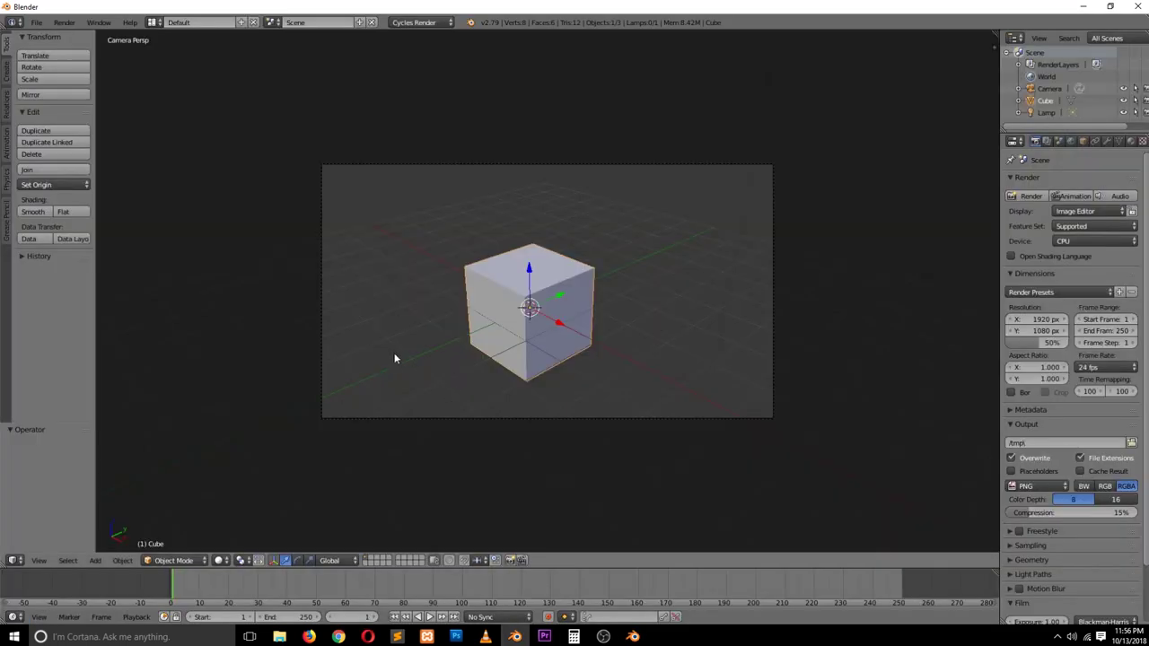
pyautogui.moveTo(534, 272); pyautogui.dragTo(583, 310)
pyautogui.moveTo(584, 309); pyautogui.dragTo(589, 293)
pyautogui.rightClick(590, 293)
# Switch to Blender 2.80 and place the 3D cursor just beside the default cube.
pyautogui.click(633, 636)
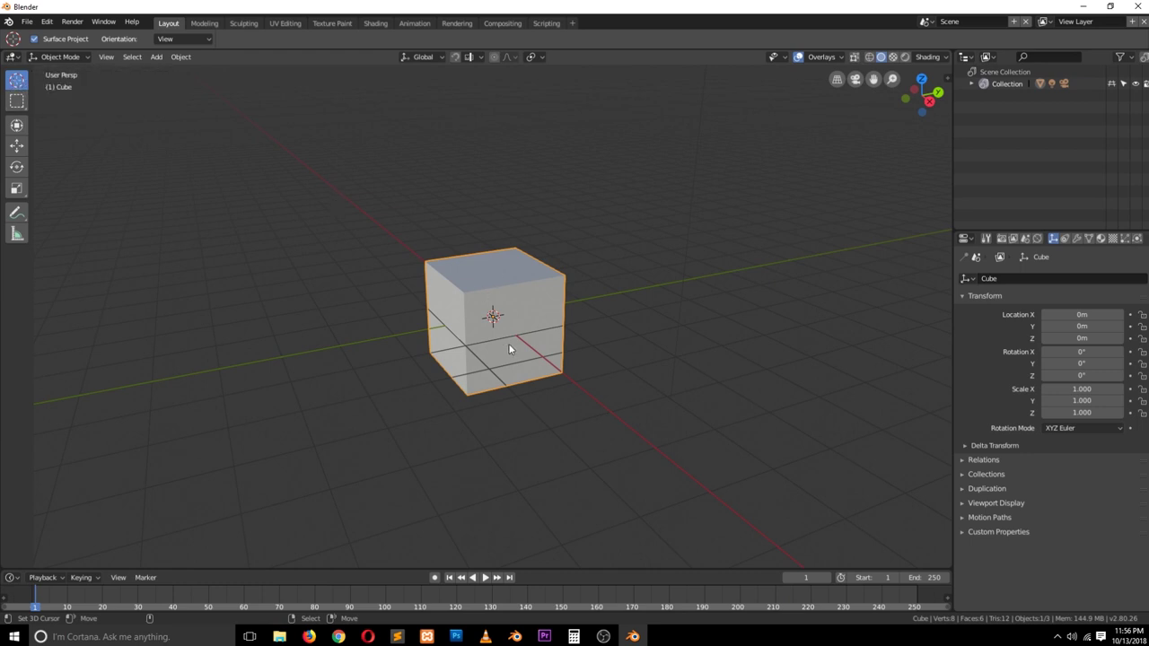
pyautogui.click(592, 319)
# Try the Transform, Scale and Rotate tools on the selected cube, finishing with the Move tool active.
pyautogui.click(16, 125)
pyautogui.click(17, 145)
pyautogui.click(16, 188)
pyautogui.click(16, 167)
pyautogui.click(15, 147)
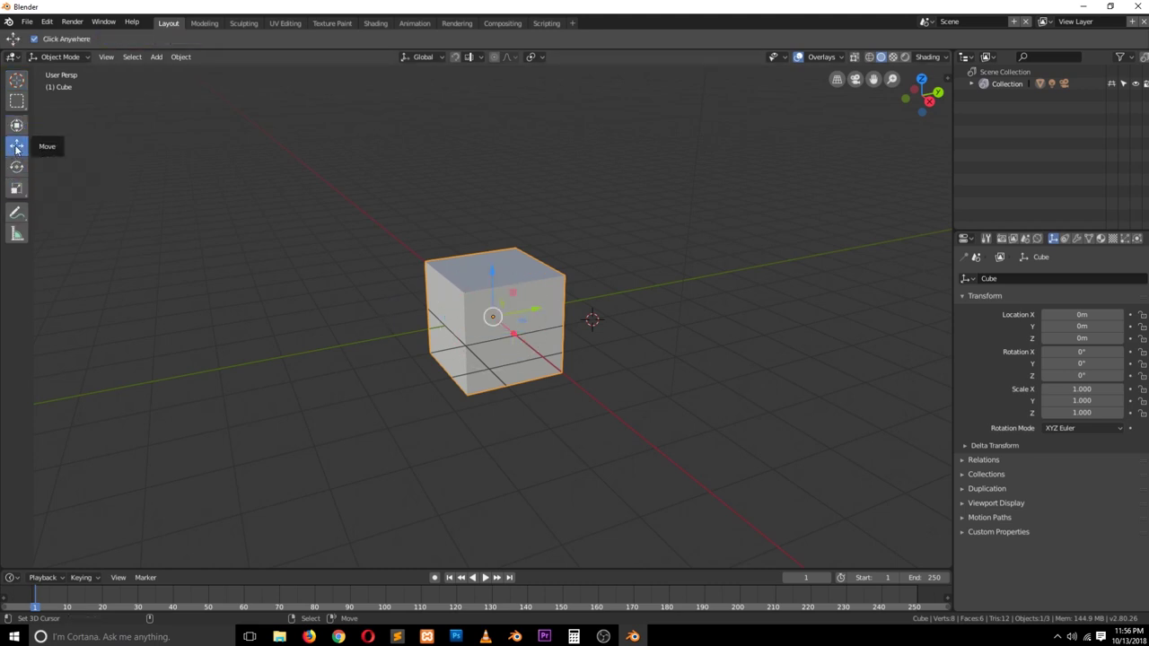
pyautogui.click(17, 167)
pyautogui.click(22, 191)
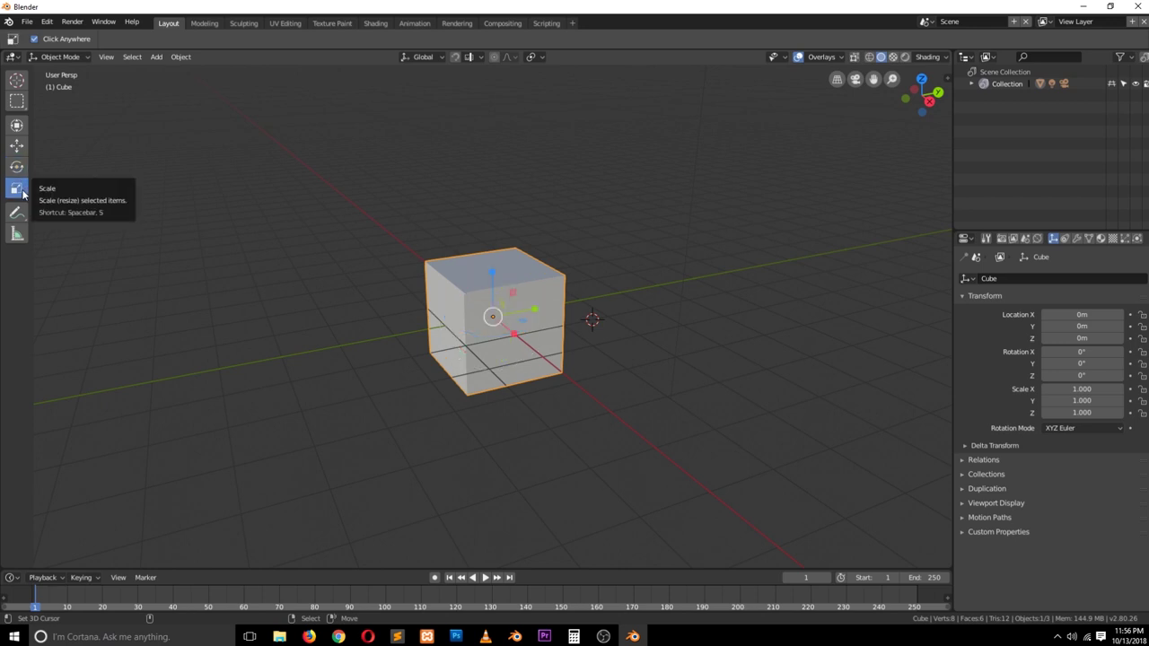
pyautogui.click(16, 145)
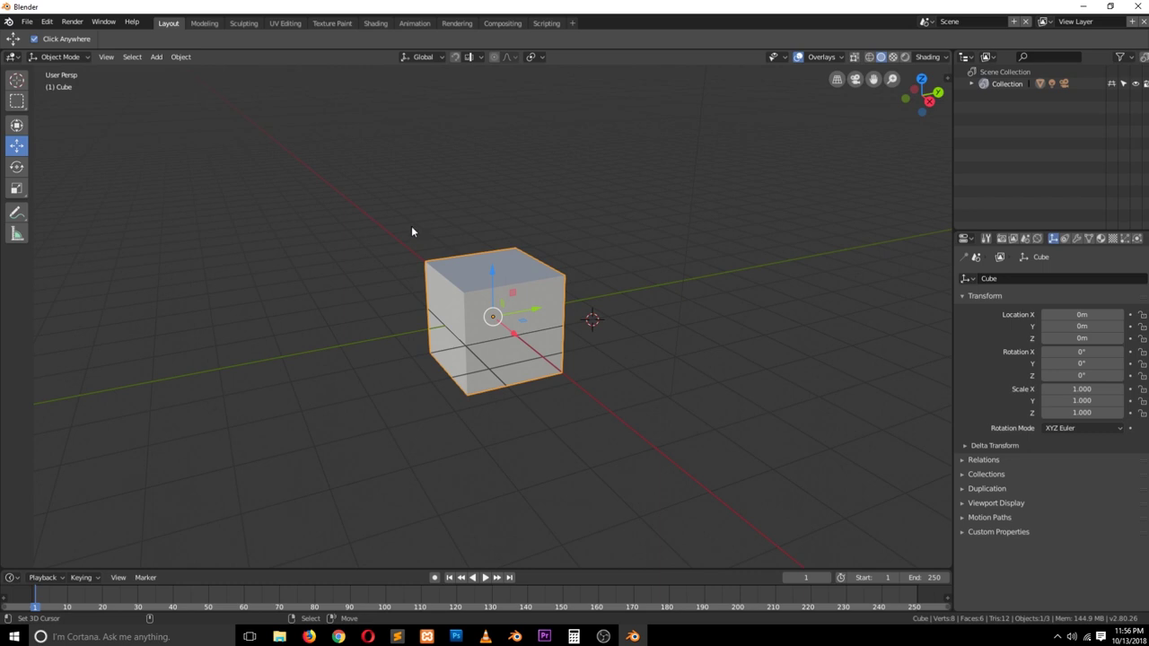
# Move the cube up about 1.15 m along Z and about -3.11 m along Y.
pyautogui.moveTo(491, 282); pyautogui.dragTo(494, 226)
pyautogui.moveTo(437, 239)
pyautogui.mouseDown(button='middle')
pyautogui.moveTo(446, 265)
pyautogui.moveTo(429, 257)
pyautogui.mouseUp(button='middle')
pyautogui.moveTo(551, 252); pyautogui.dragTo(366, 301)
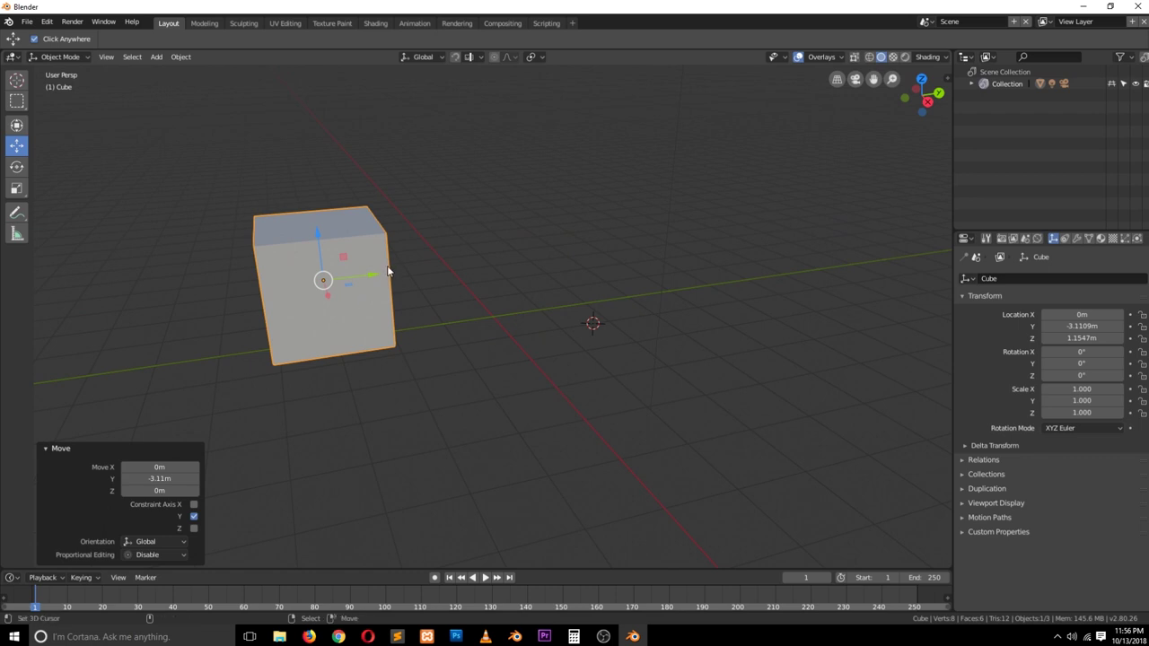
# Duplicate the cube and move the copy about 3.01 m along the Y axis.
pyautogui.hotkey('shift', 'd')
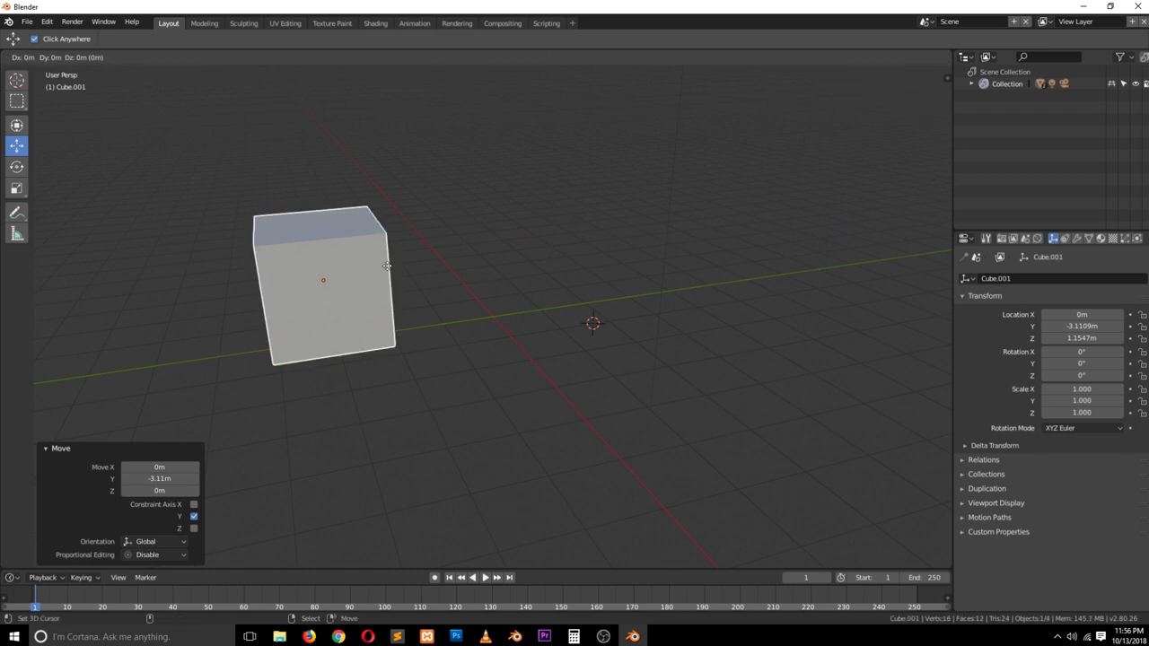
pyautogui.press('Escape')
pyautogui.moveTo(374, 276); pyautogui.dragTo(526, 256)
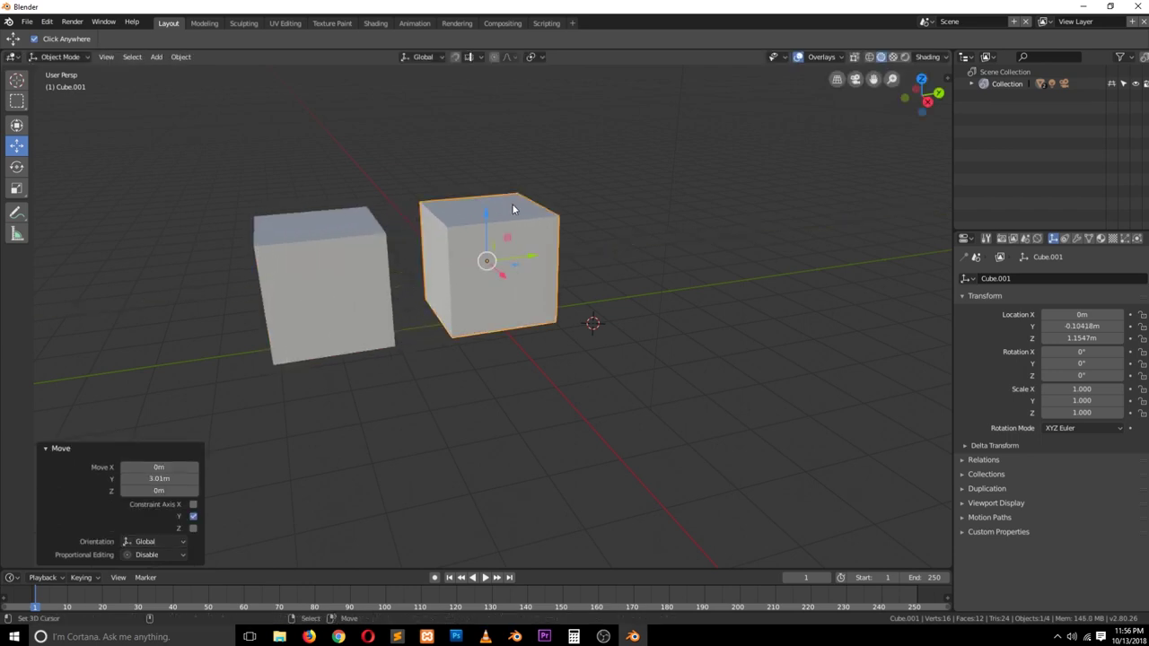
# Duplicate the newest cube twice more, offsetting each copy along Y to form a row of four, the last by about 3.87 m.
pyautogui.hotkey('shift', 'd')
pyautogui.press('Escape')
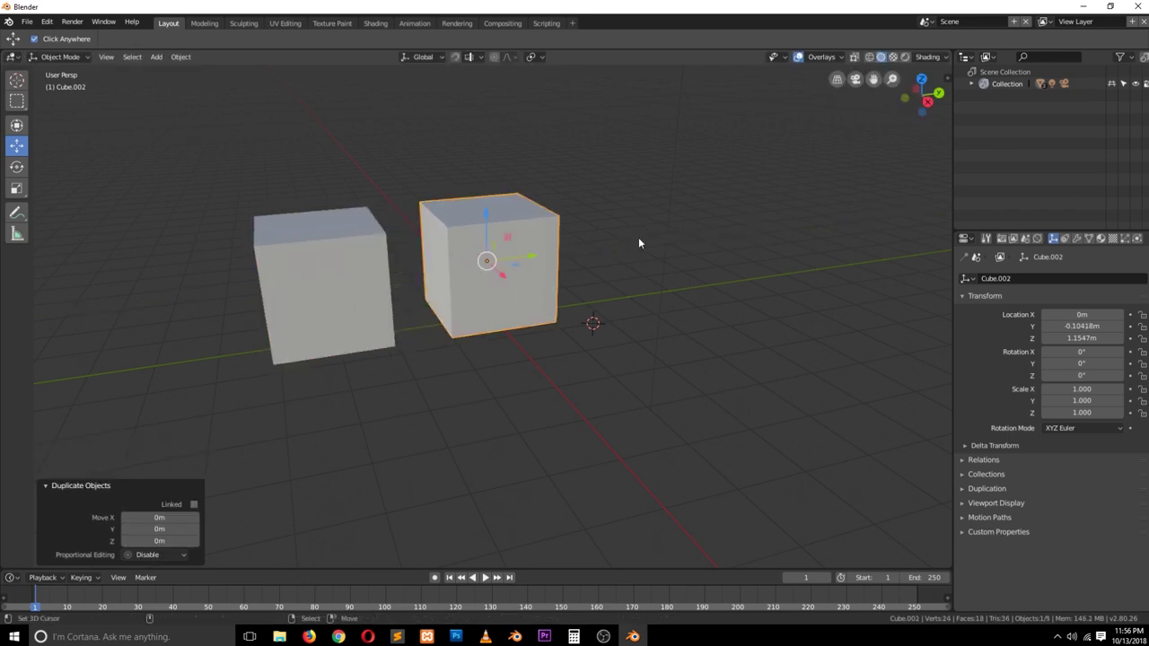
pyautogui.moveTo(535, 260); pyautogui.dragTo(758, 224)
pyautogui.hotkey('shift', 'd')
pyautogui.press('Escape')
# Select the original cube at the near end of the row, enter Edit Mode and check the interaction mode choices without changing mode.
pyautogui.moveTo(758, 224); pyautogui.dragTo(619, 271, button='middle')
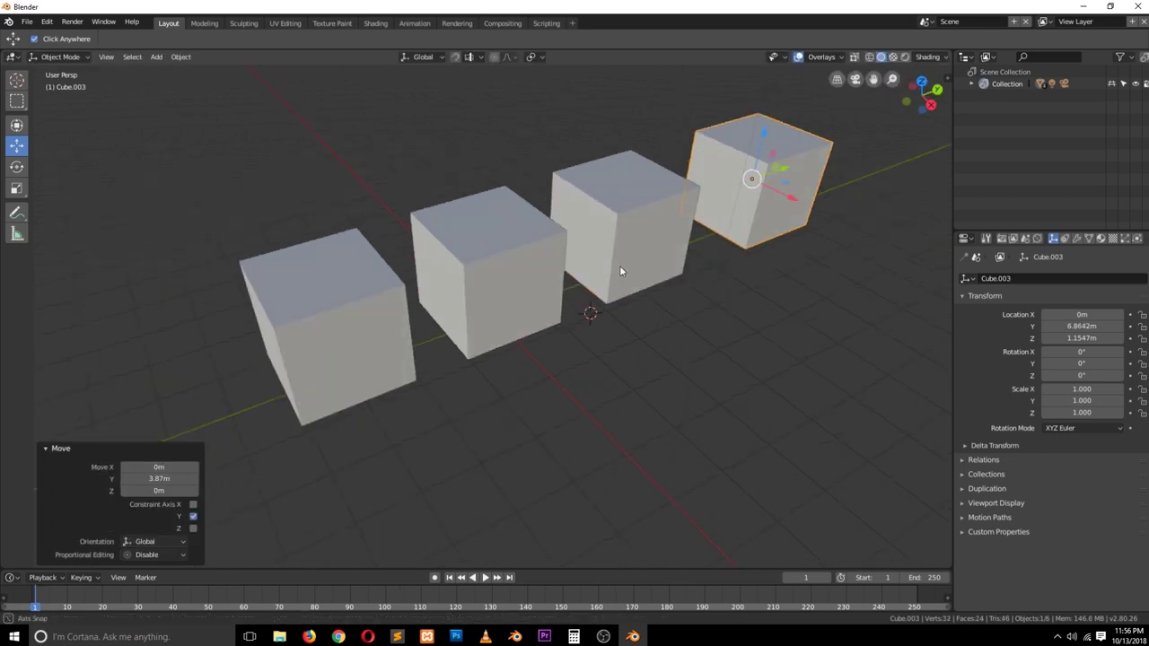
pyautogui.click(314, 300)
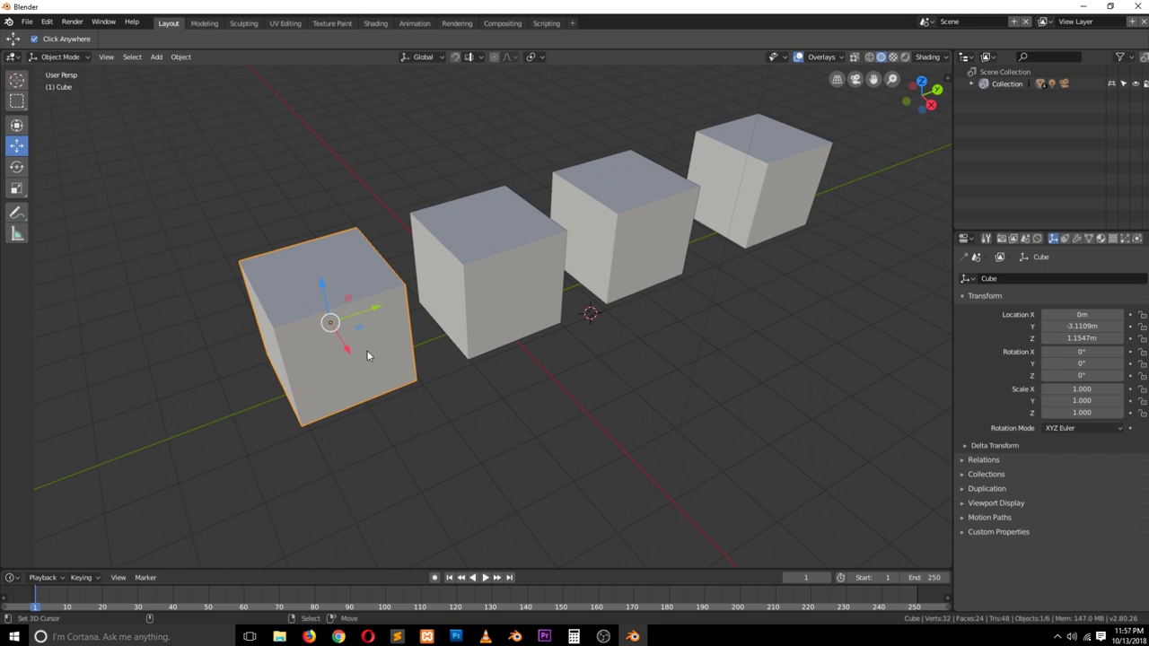
pyautogui.press('Tab')
pyautogui.moveTo(370, 333); pyautogui.dragTo(417, 292, button='middle')
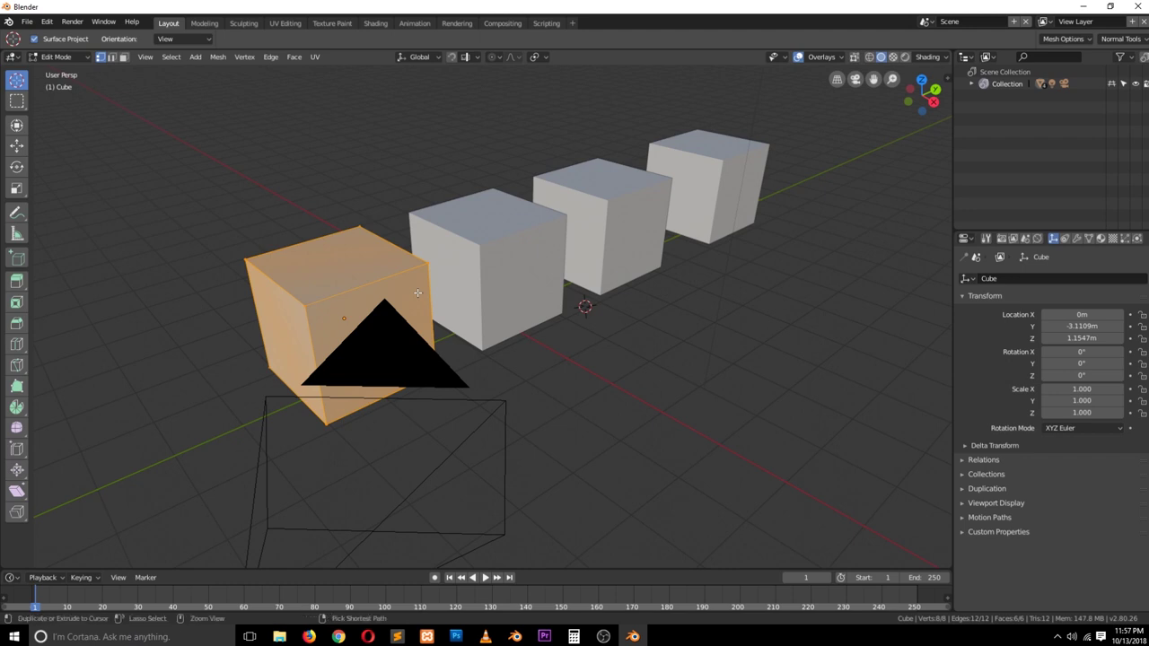
pyautogui.hotkey('ctrl', 'Tab')
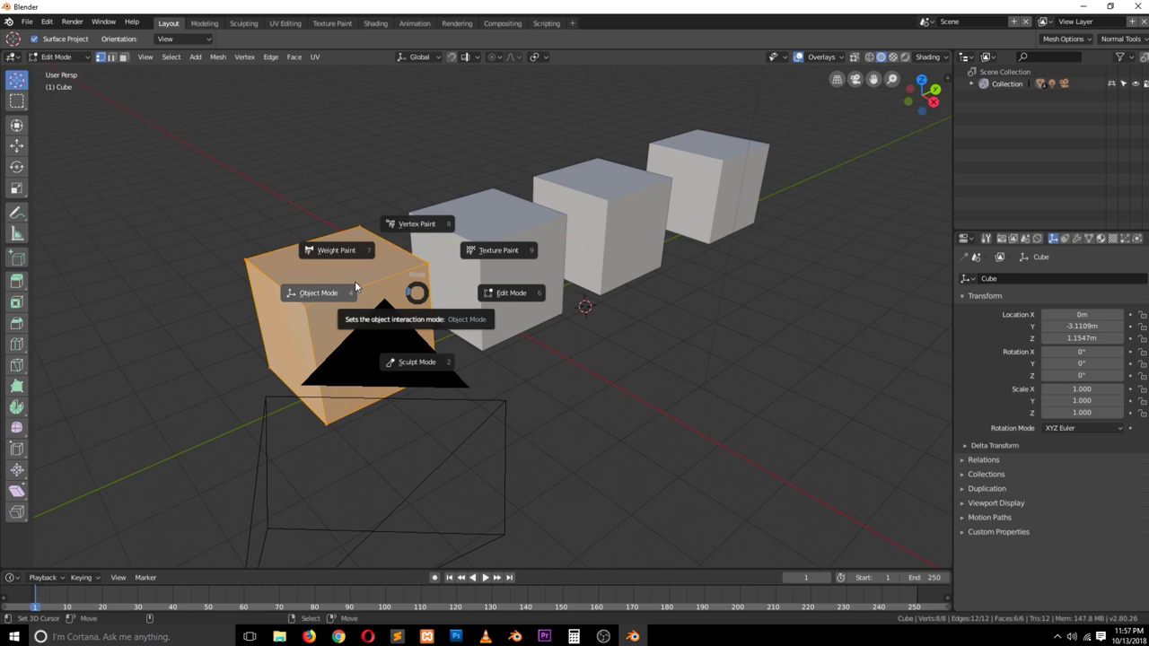
pyautogui.click(770, 380)
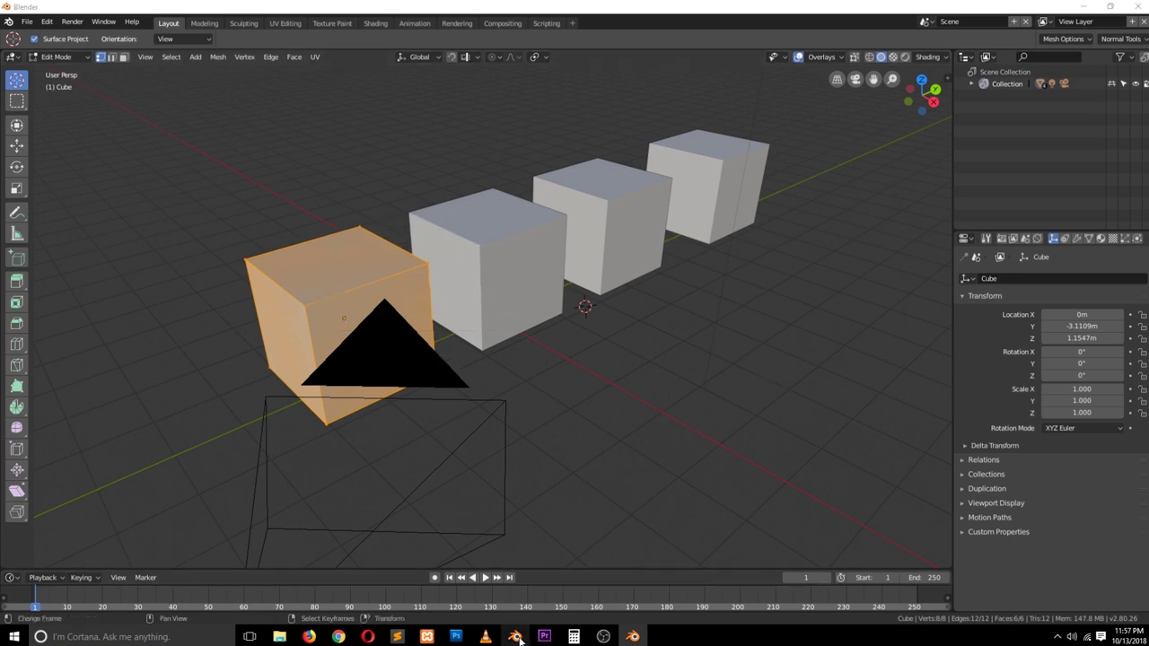
# Switch to Blender 2.79, put the default cube into Edit Mode and try the Mesh Select Mode choices, including Edge.
pyautogui.click(516, 636)
pyautogui.press('Tab')
pyautogui.press('Tab')
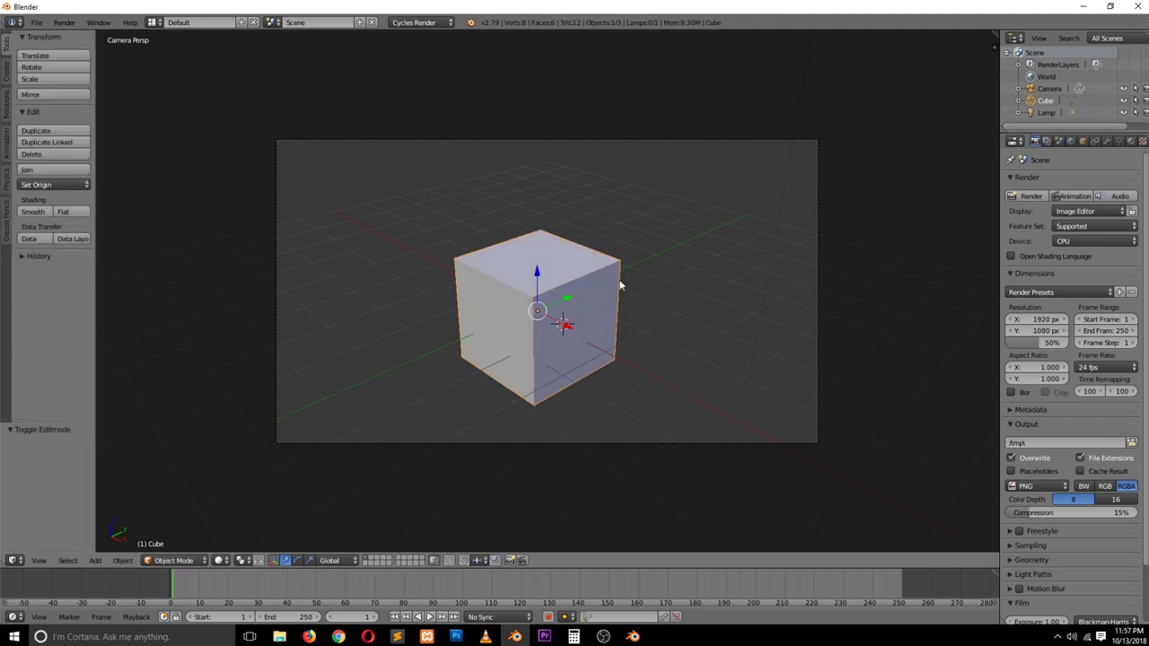
pyautogui.press('Tab')
pyautogui.hotkey('ctrl', 'Tab')
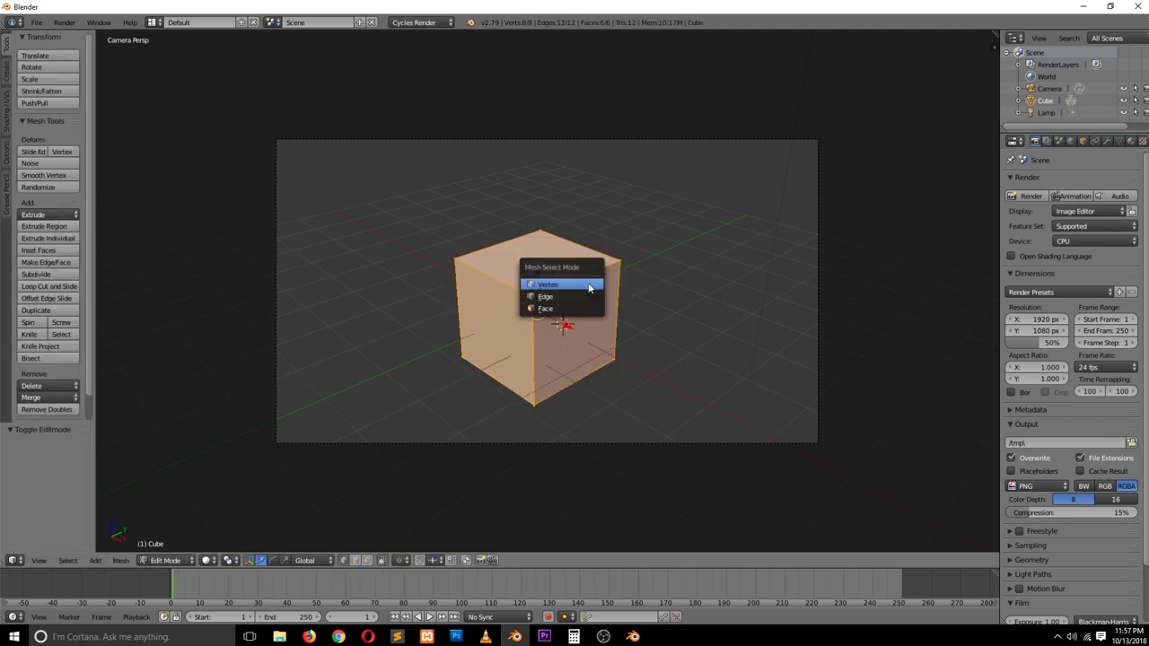
pyautogui.click(583, 298)
pyautogui.hotkey('ctrl', 'Tab')
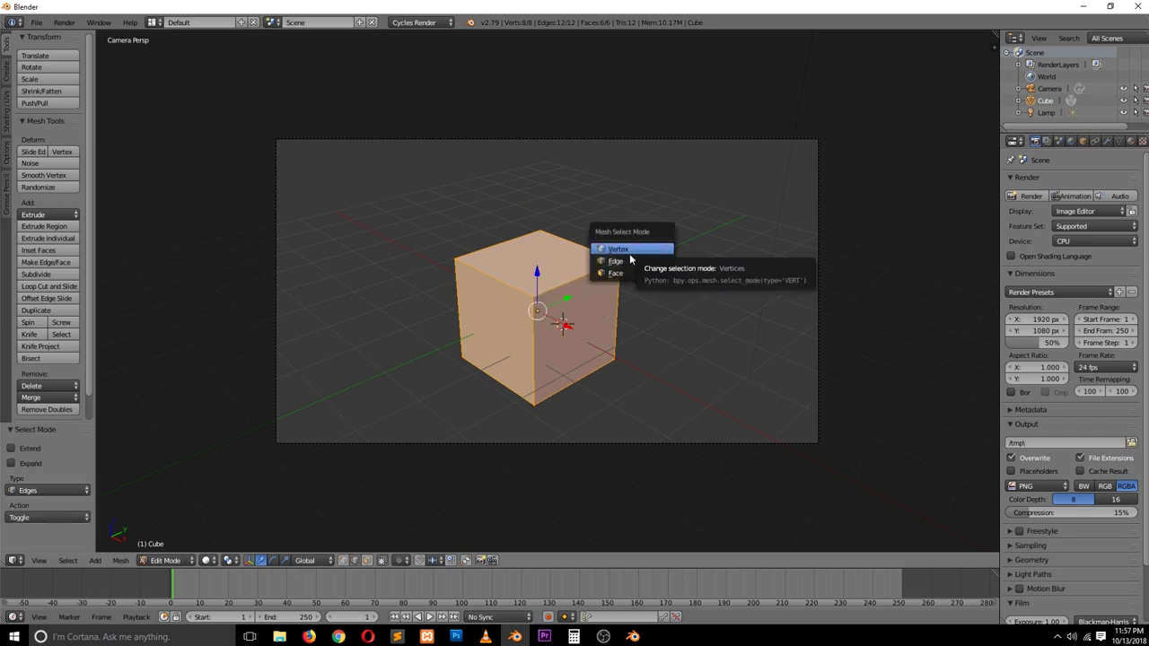
pyautogui.click(630, 257)
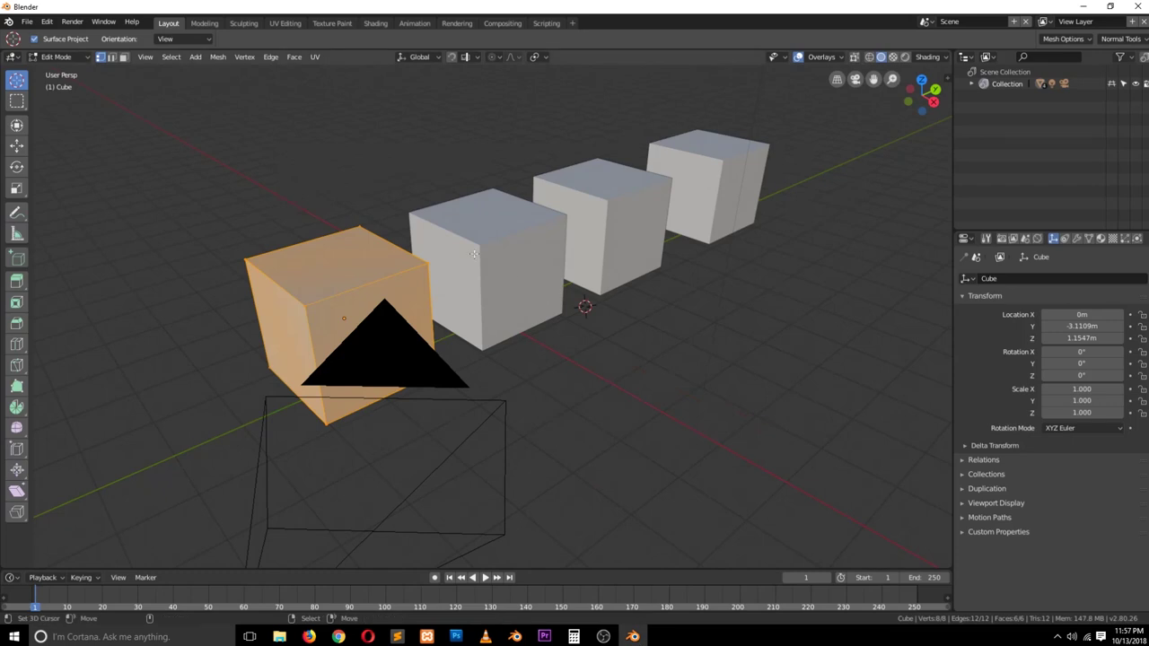
# Return to Blender 2.80 and review the interaction mode choices for comparison, keeping the cube in Edit Mode.
pyautogui.press('Tab')
pyautogui.press('Tab')
pyautogui.hotkey('ctrl', 'Tab')
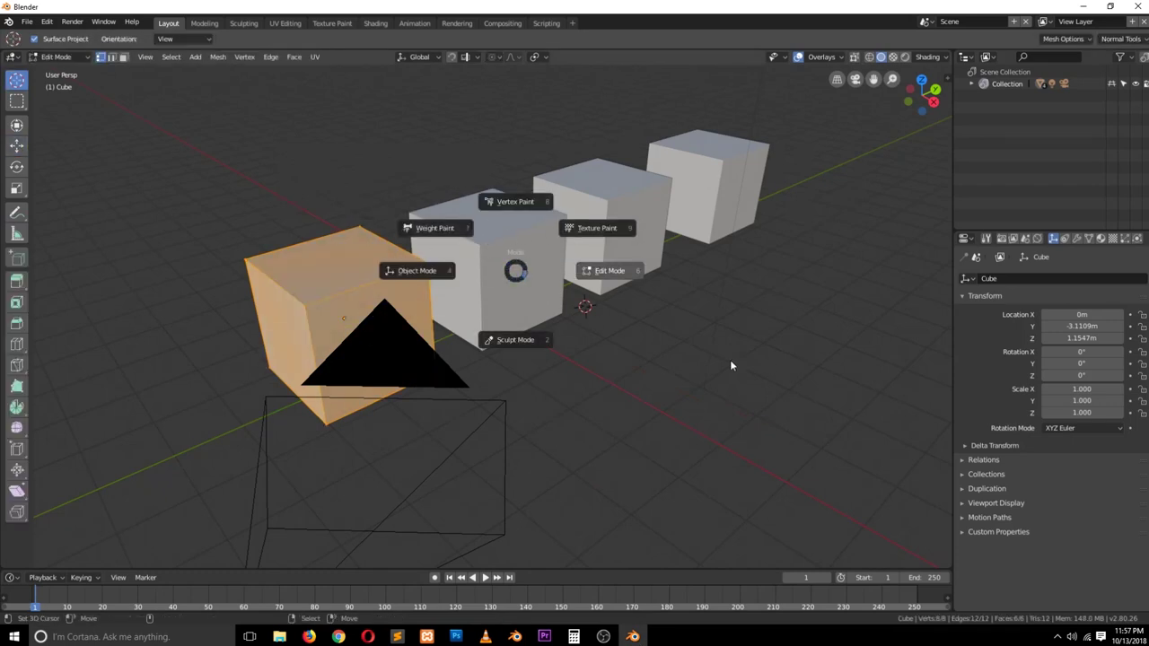
pyautogui.click(655, 311)
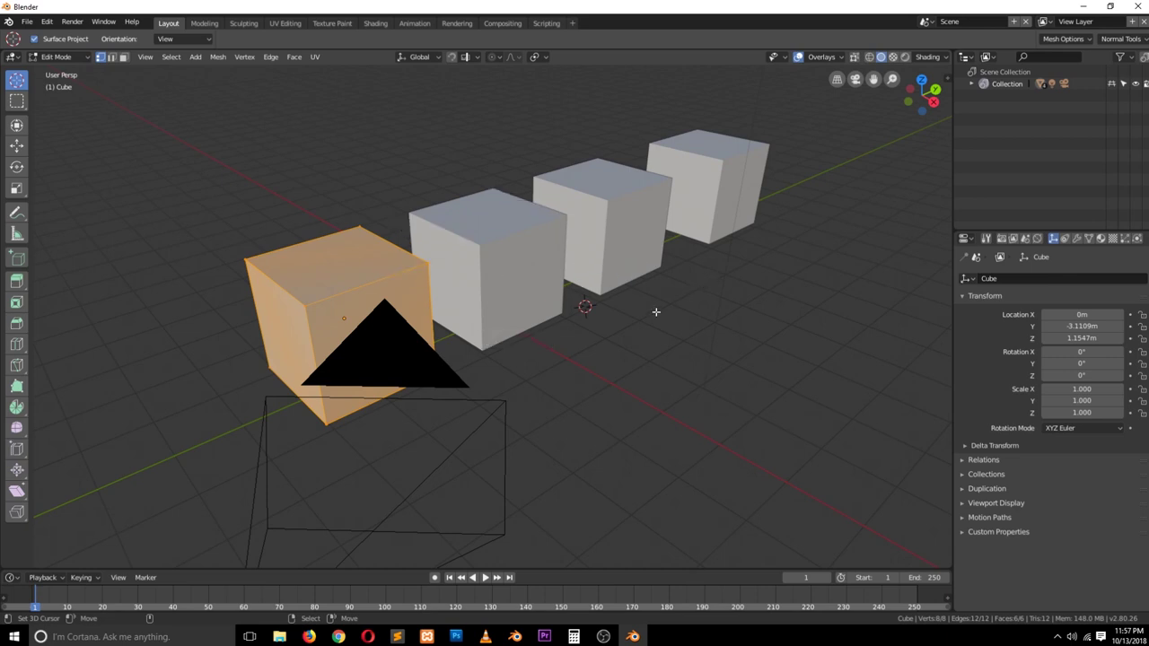
# Select the cube's near upper corner vertex, undo the selection-clearing mode change and switch to edge select mode.
pyautogui.click(305, 303)
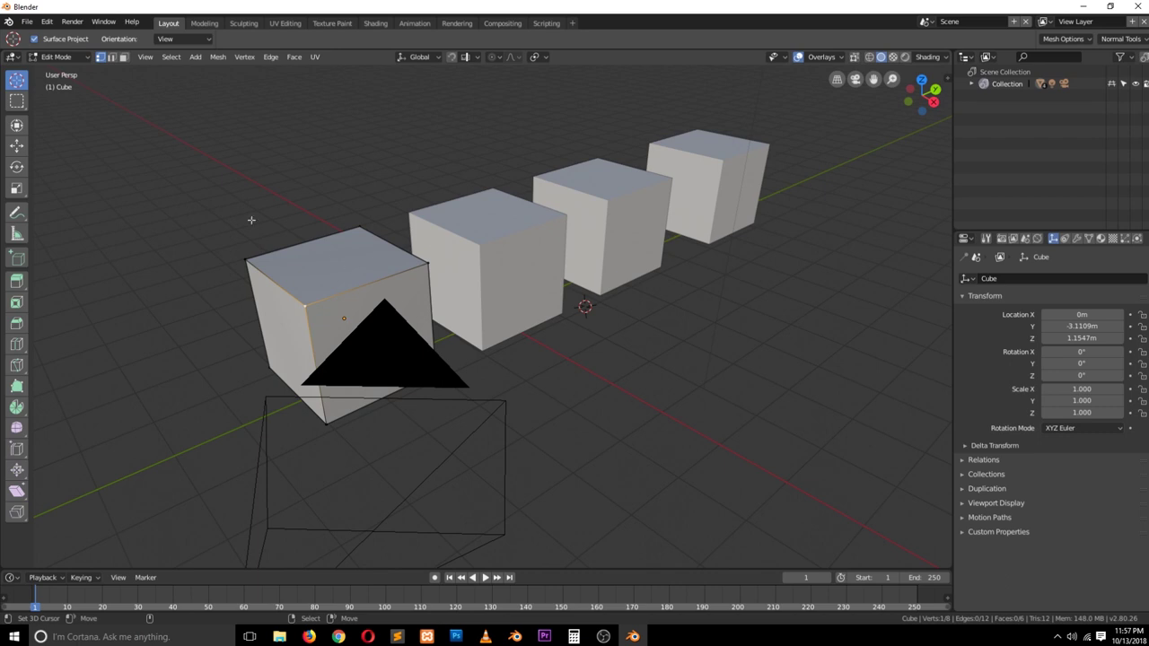
pyautogui.click(111, 57)
pyautogui.click(101, 56)
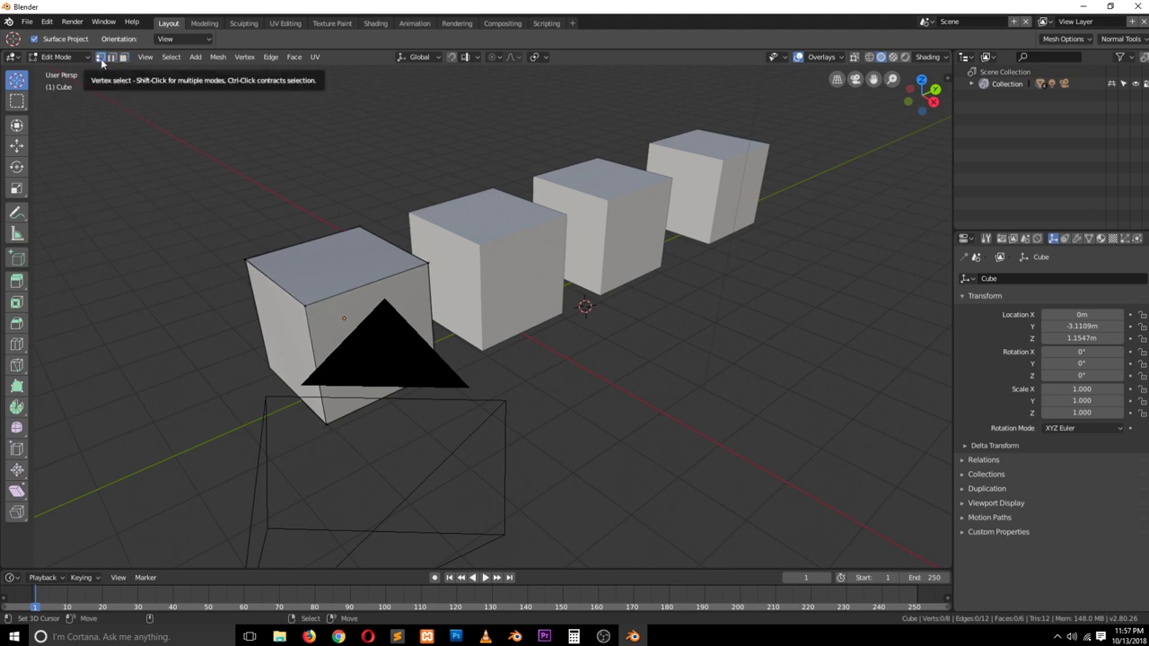
pyautogui.hotkey('ctrl', 'z')
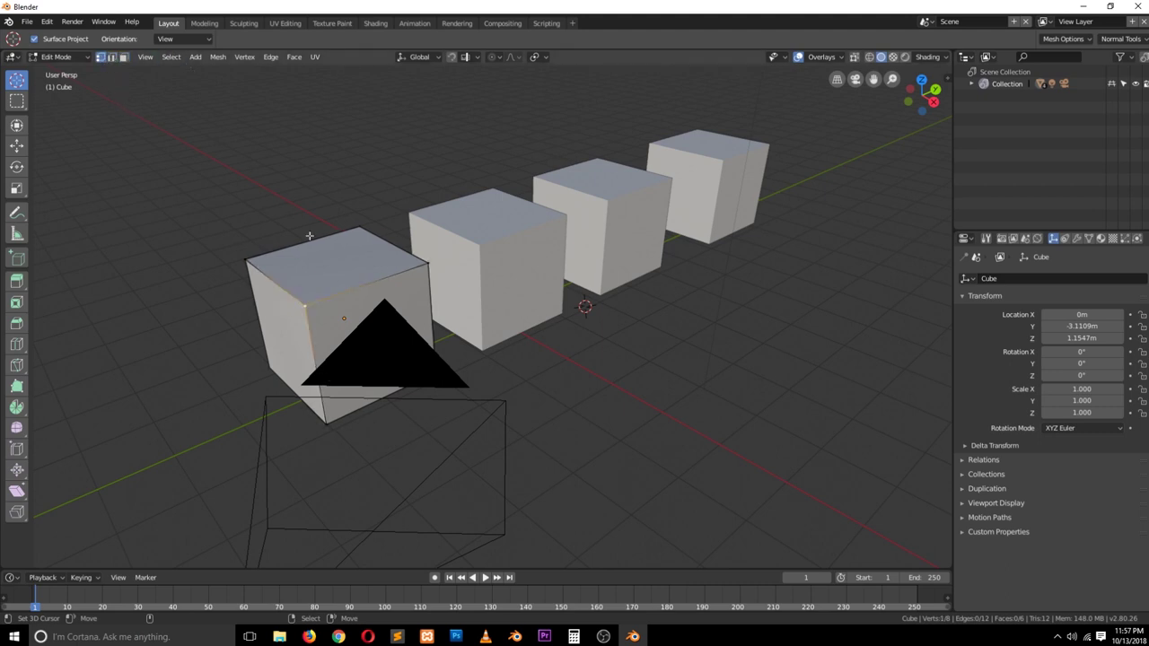
pyautogui.click(111, 56)
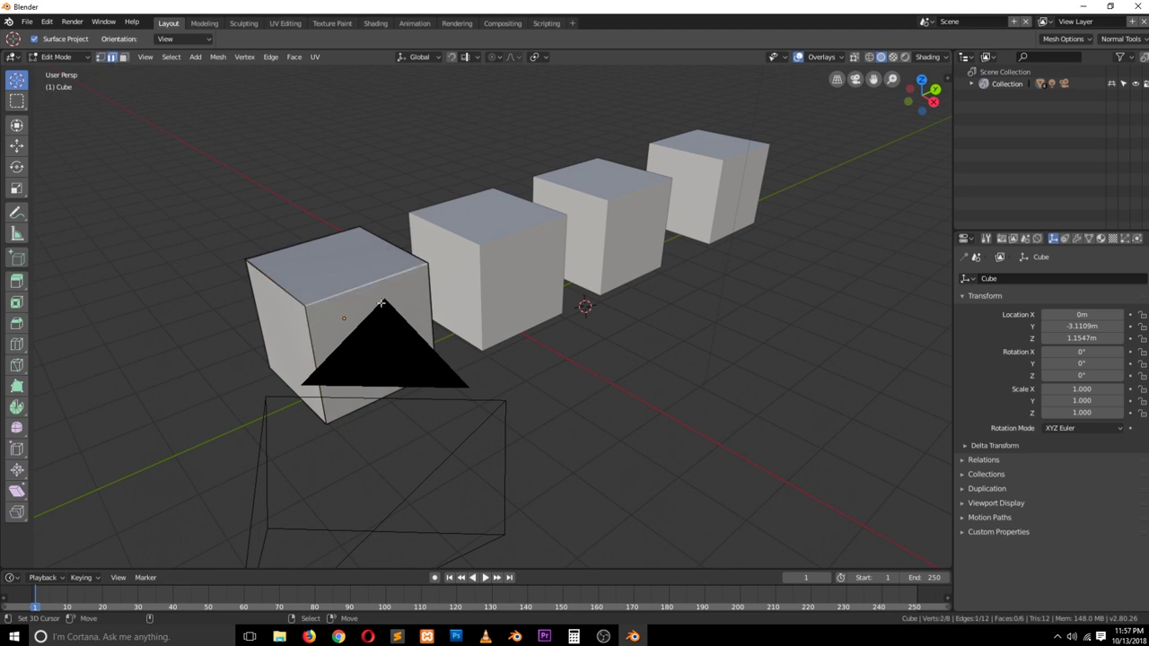
# Switch to face select mode and try picking different faces of the cube, finishing with the top face selected.
pyautogui.press('3')
pyautogui.click(352, 267)
pyautogui.click(357, 288)
pyautogui.click(295, 259)
pyautogui.click(270, 293)
pyautogui.click(303, 281)
# Switch to edge select mode and try picking individual edges around the cube's upper corner.
pyautogui.press('2')
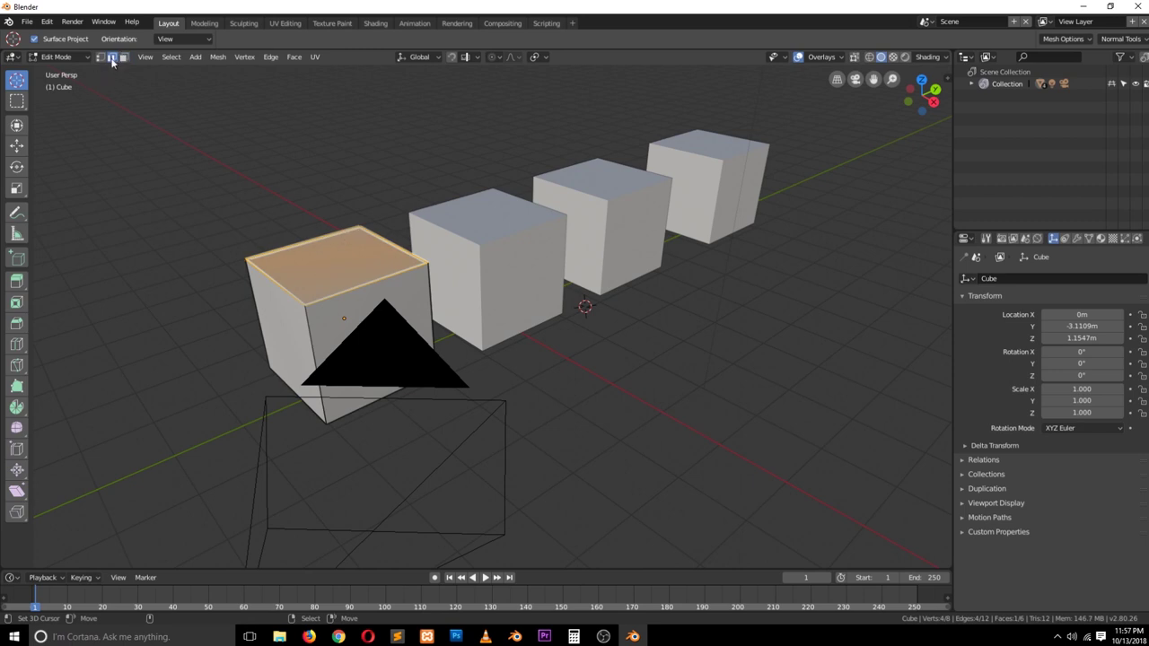
pyautogui.click(363, 319)
pyautogui.click(321, 314)
pyautogui.click(288, 282)
# Switch back to face select mode and try picking several faces, finishing with the camera-facing side face selected.
pyautogui.click(123, 57)
pyautogui.click(301, 290)
pyautogui.click(278, 336)
pyautogui.click(328, 273)
pyautogui.click(256, 308)
pyautogui.click(310, 317)
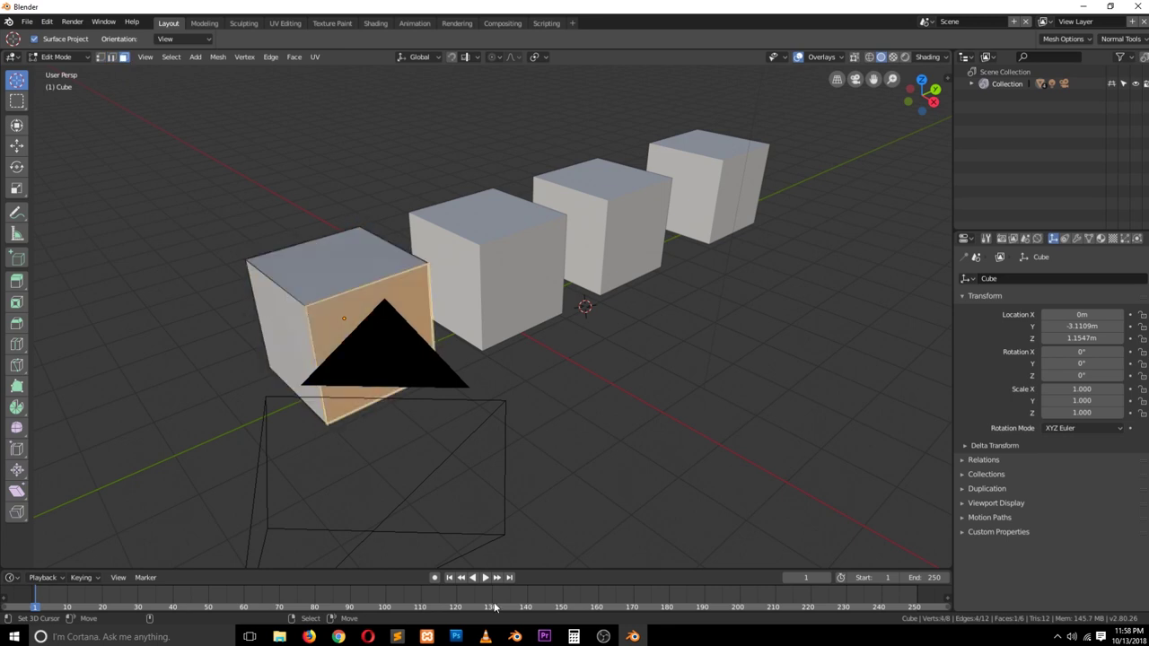
# Switch to Blender 2.79, set the cube's Mesh Select Mode to Face and select its top face.
pyautogui.click(514, 636)
pyautogui.press('Tab')
pyautogui.hotkey('ctrl', 'Tab')
pyautogui.press('Tab')
pyautogui.hotkey('ctrl', 'Tab')
pyautogui.click(543, 337)
pyautogui.click(565, 312)
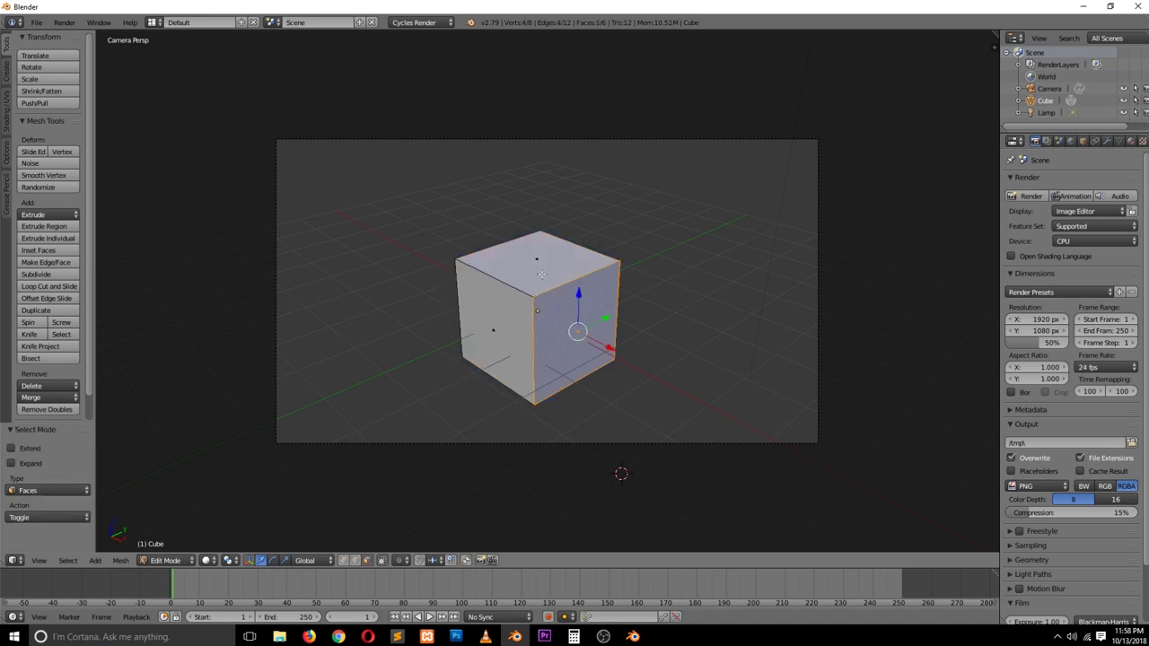
pyautogui.click(538, 257)
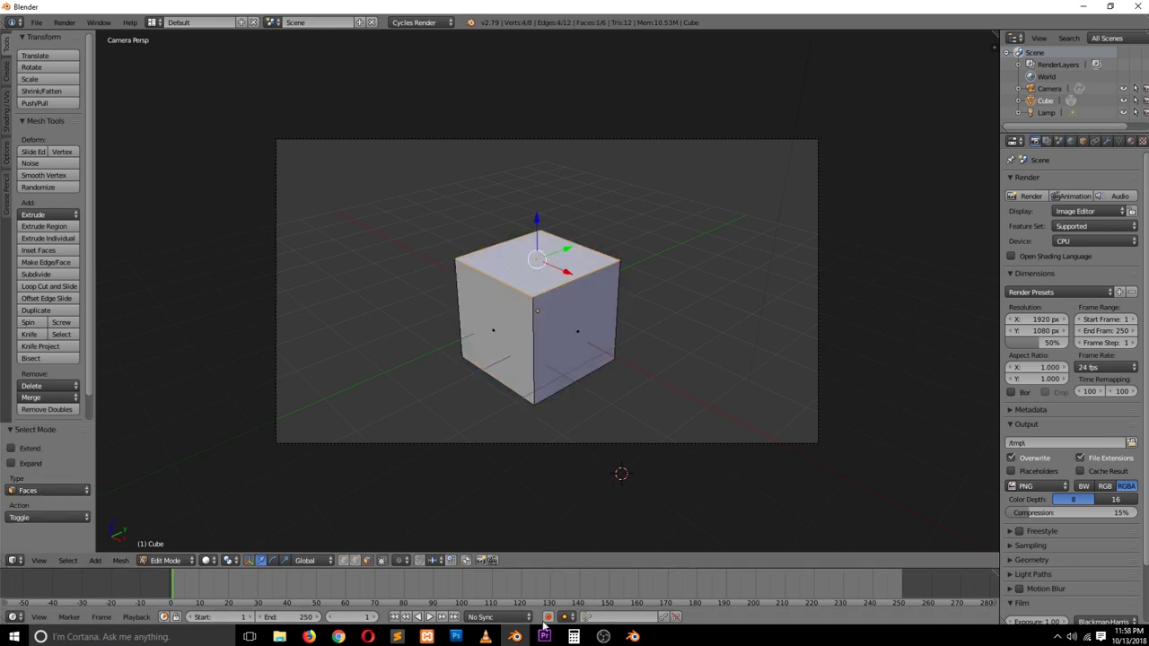
# Return to Blender 2.80, bevel the cube's camera-facing top edge with one segment in edge select mode, and return to Object Mode.
pyautogui.click(632, 636)
pyautogui.moveTo(319, 284)
pyautogui.mouseDown(button='middle')
pyautogui.moveTo(410, 325)
pyautogui.moveTo(322, 285)
pyautogui.moveTo(311, 263)
pyautogui.mouseUp(button='middle')
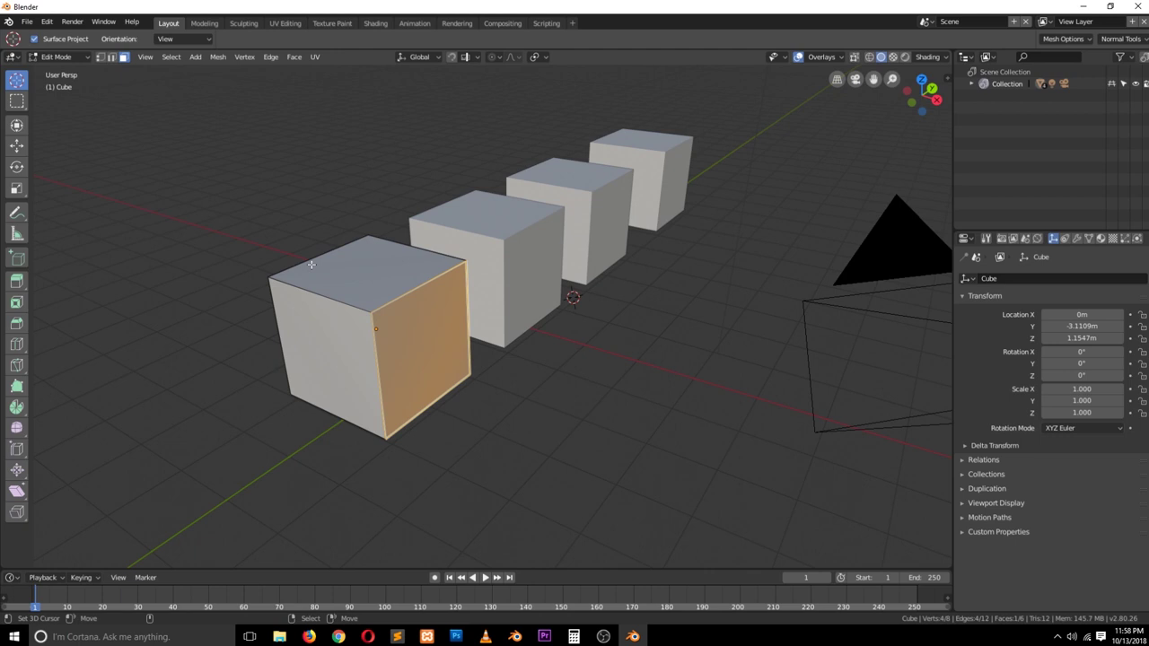
pyautogui.click(113, 57)
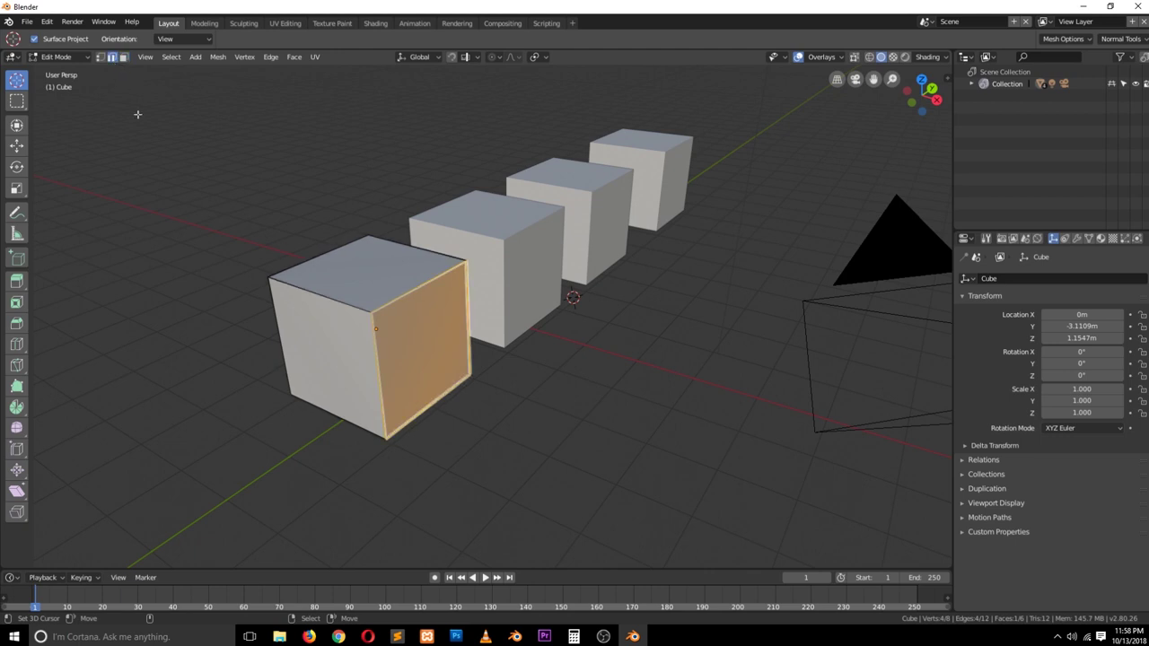
pyautogui.click(451, 366)
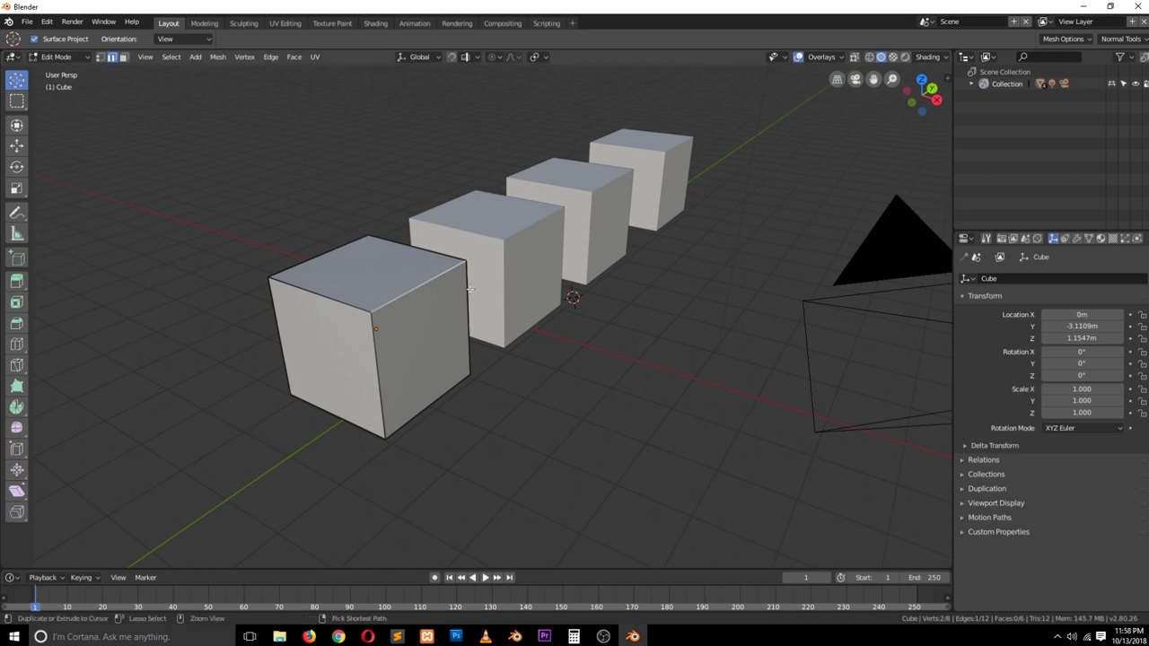
pyautogui.hotkey('ctrl', 'b')
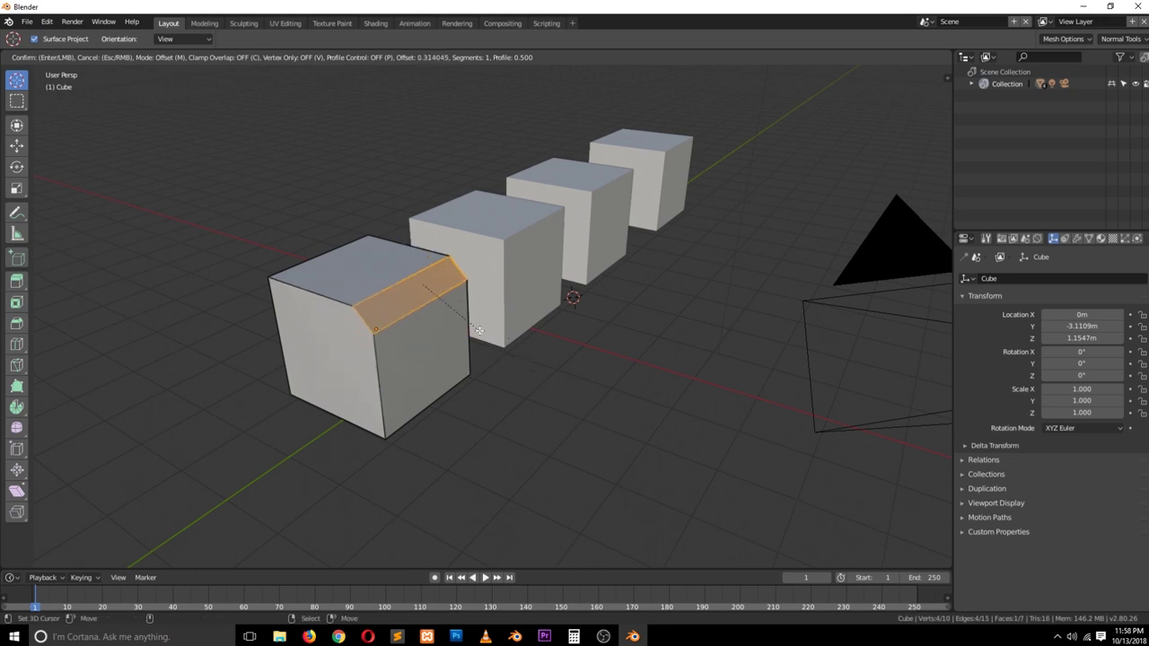
pyautogui.click(523, 373)
pyautogui.press('Tab')
pyautogui.moveTo(523, 374); pyautogui.dragTo(488, 329, button='middle')
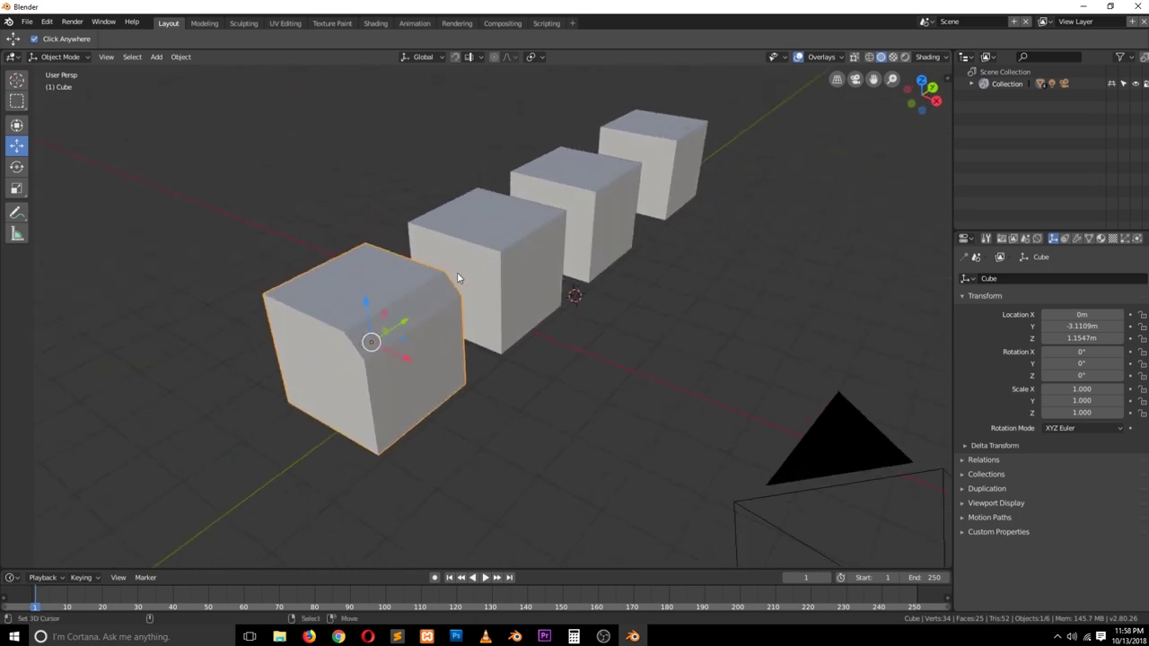
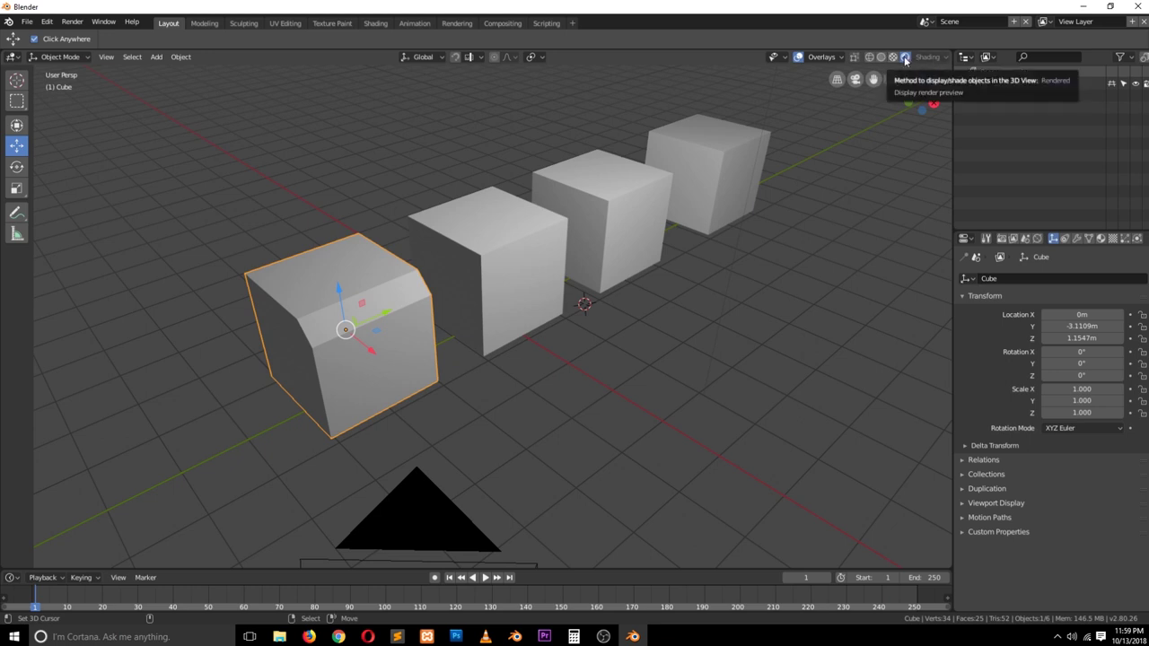
# Preview the cubes in Rendered viewport shading and restore Solid shading.
pyautogui.click(904, 59)
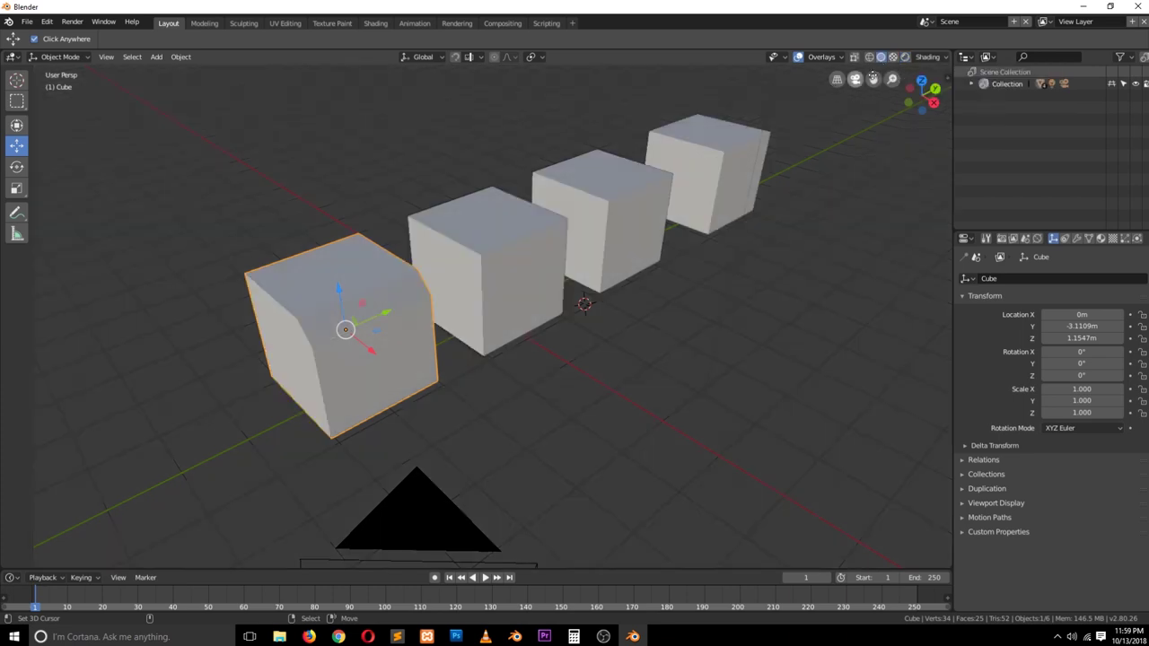
pyautogui.click(881, 58)
pyautogui.moveTo(363, 310); pyautogui.dragTo(389, 305, button='middle')
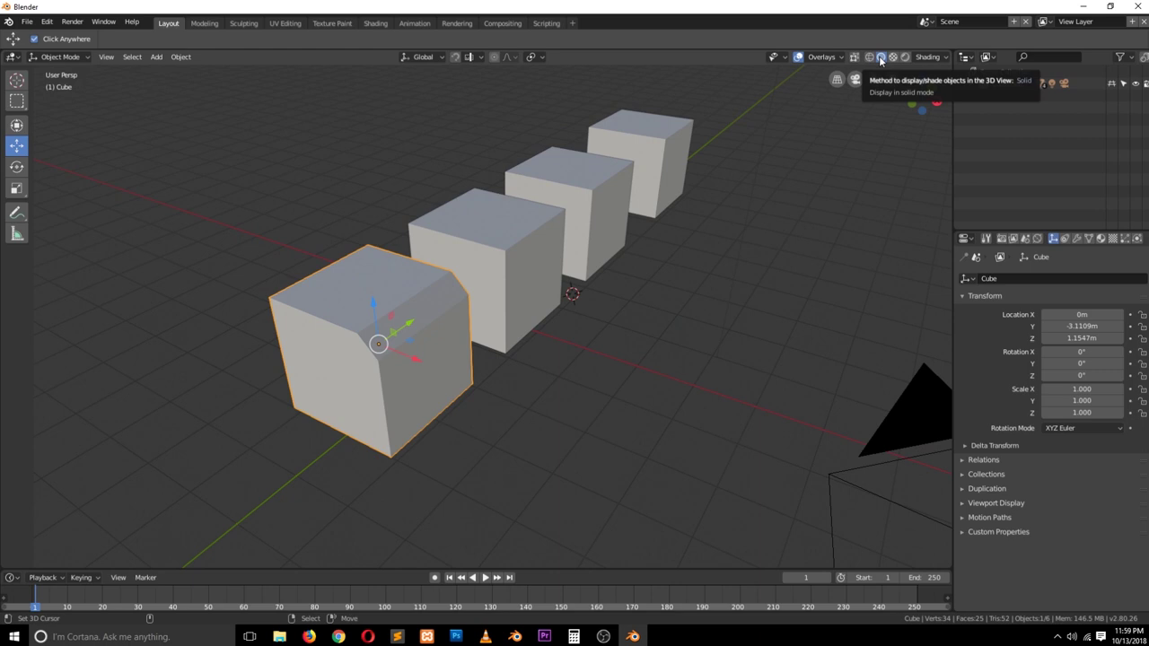
# Set the solid viewport lighting to MatCap, enable Cavity and inspect the beveled edge up close.
pyautogui.click(930, 56)
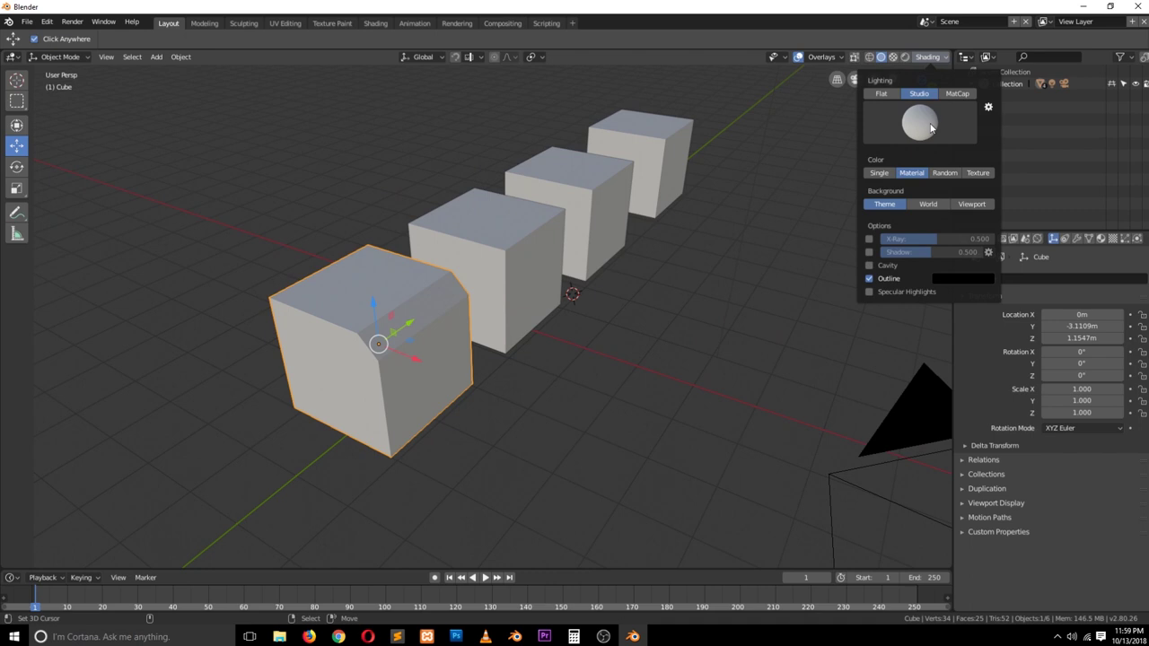
pyautogui.click(956, 93)
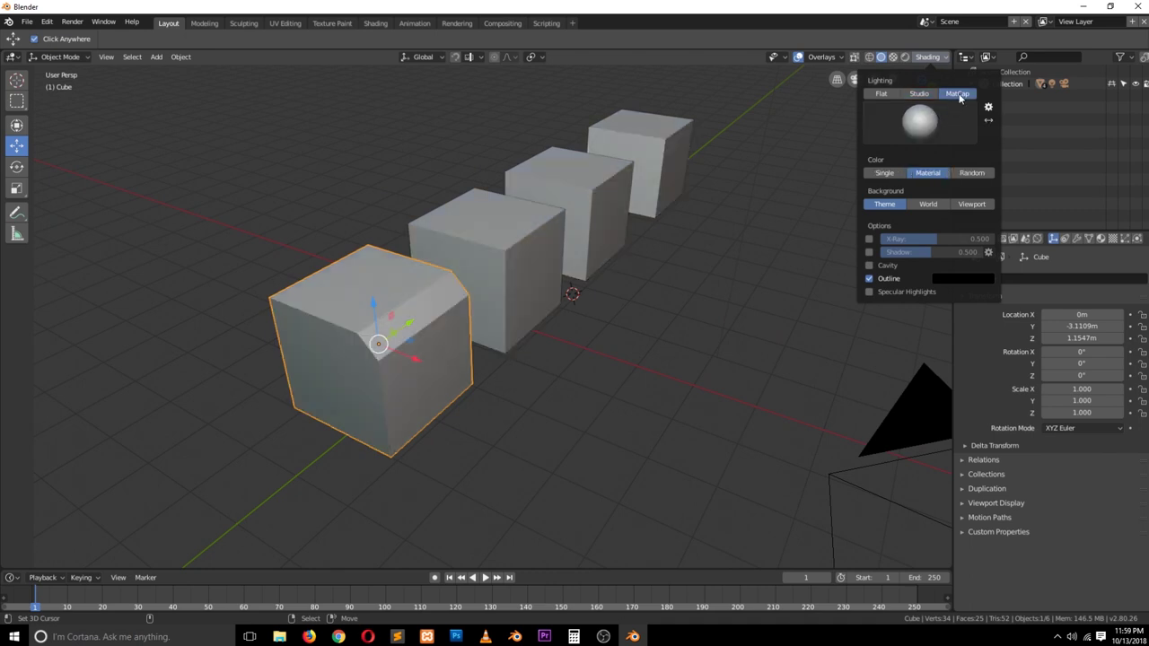
pyautogui.click(929, 57)
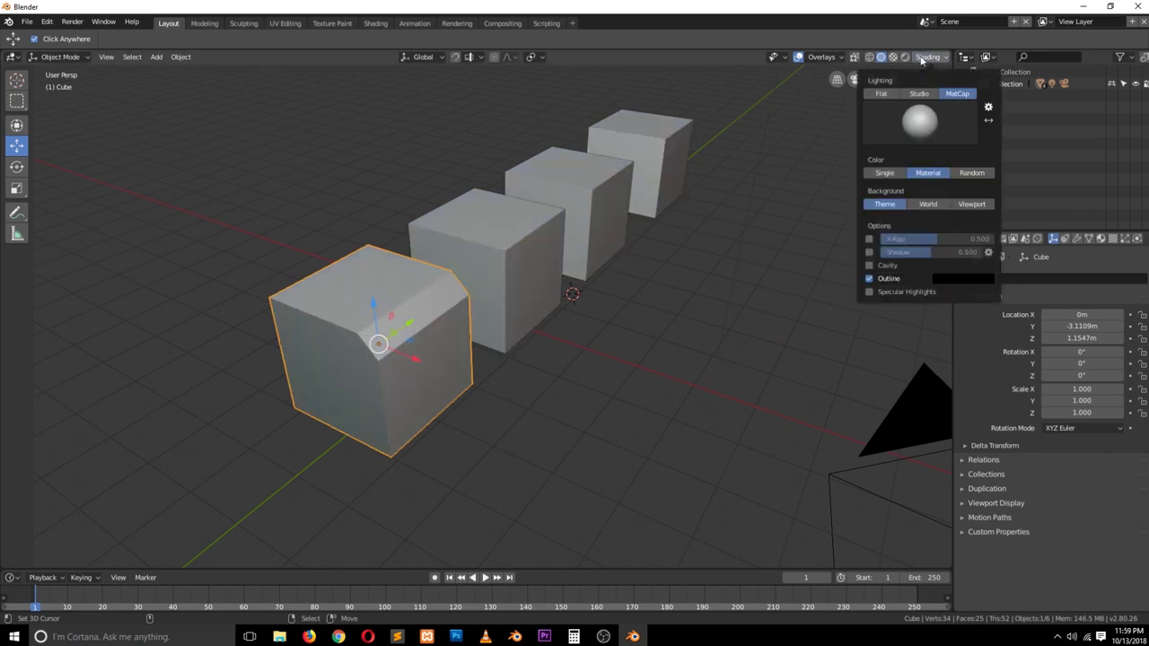
pyautogui.click(868, 265)
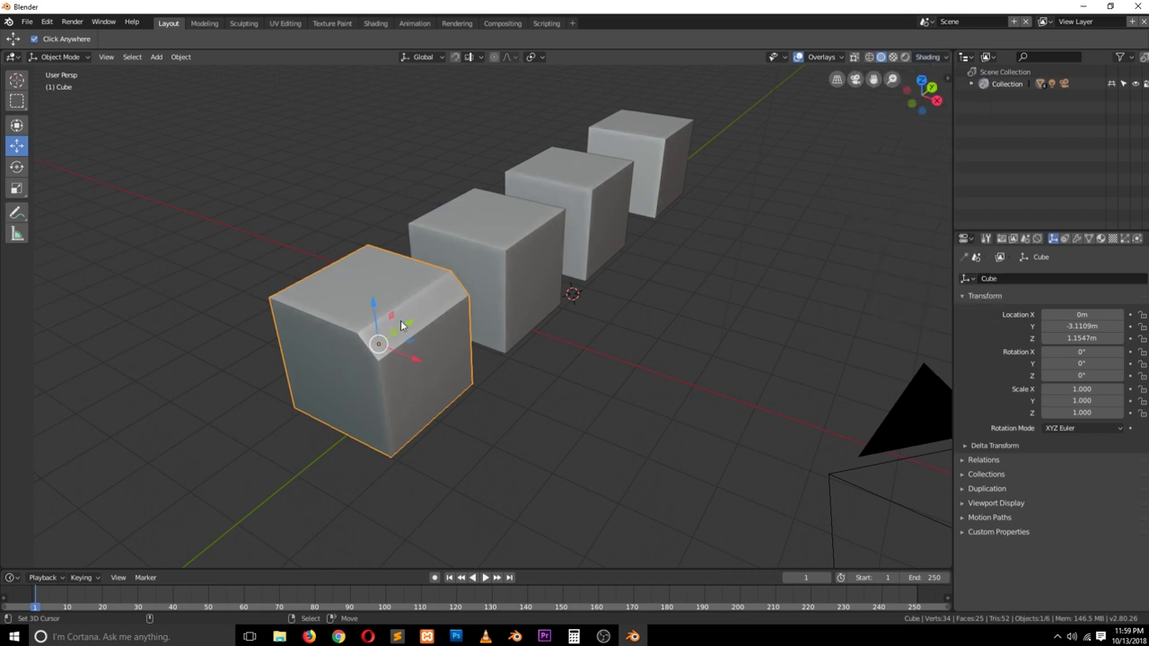
pyautogui.scroll(3, 385, 345)
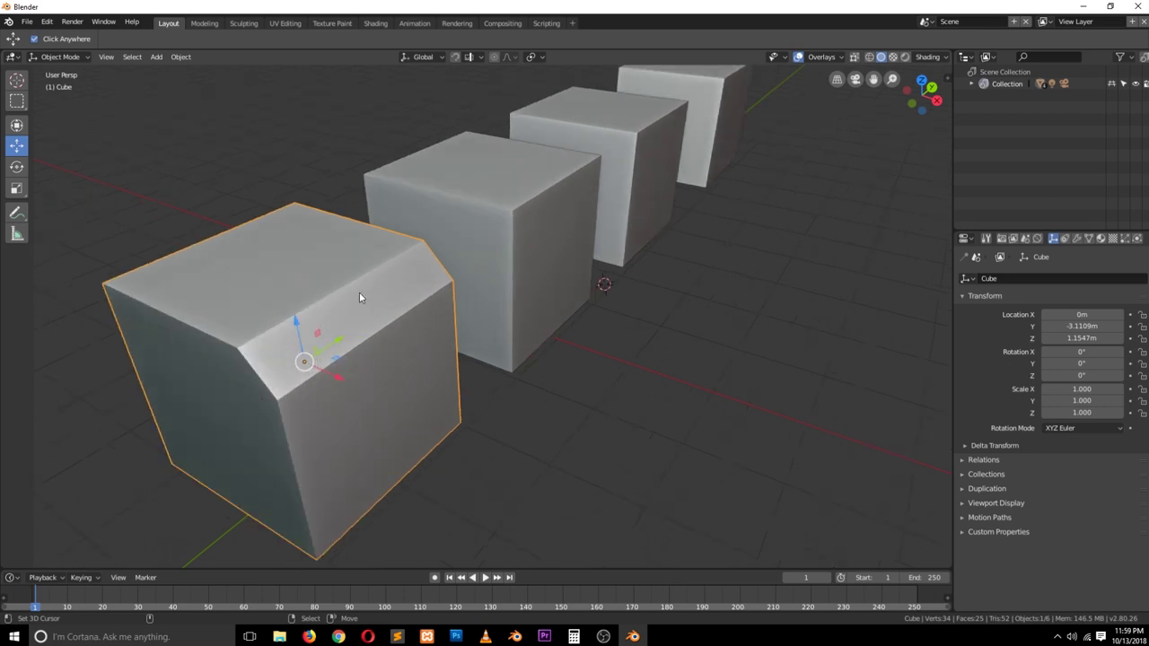
pyautogui.scroll(-3, 642, 239)
# Set the viewport shading color to Random so each cube is displayed in a different color.
pyautogui.moveTo(628, 254); pyautogui.dragTo(520, 300, button='middle')
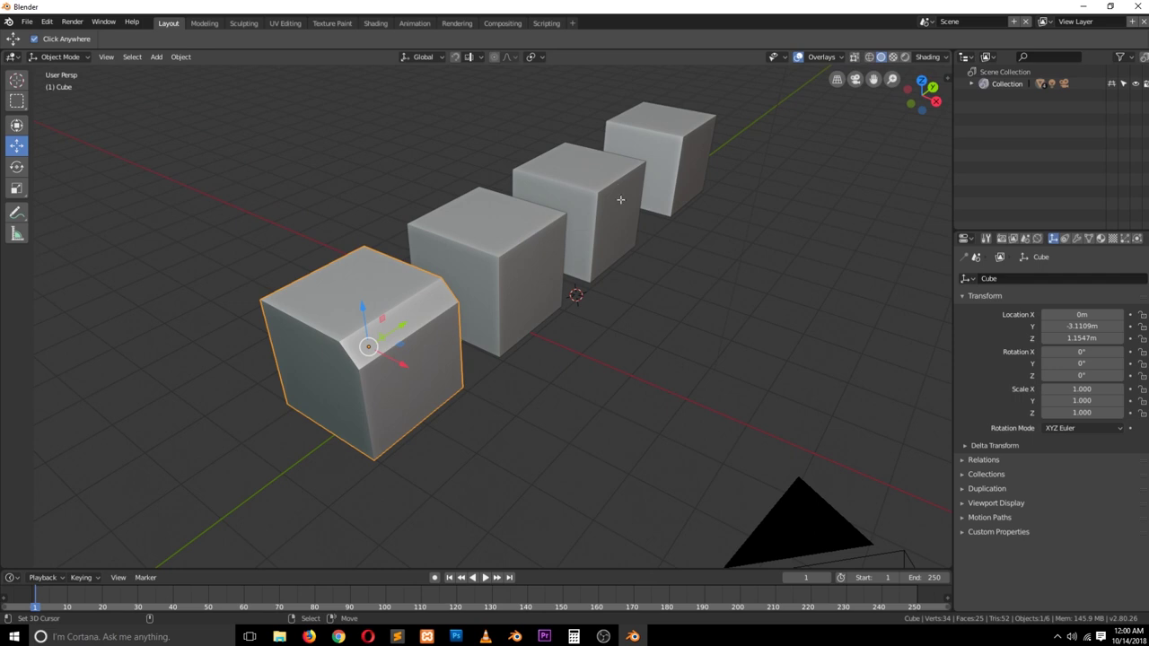
pyautogui.click(917, 58)
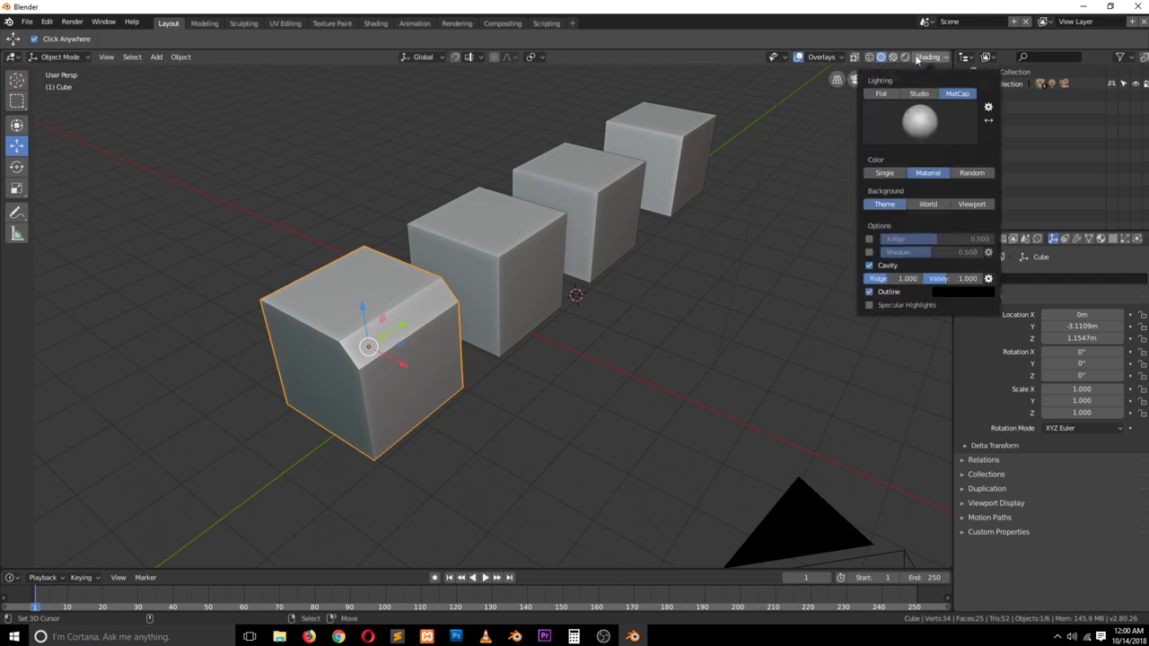
pyautogui.click(968, 172)
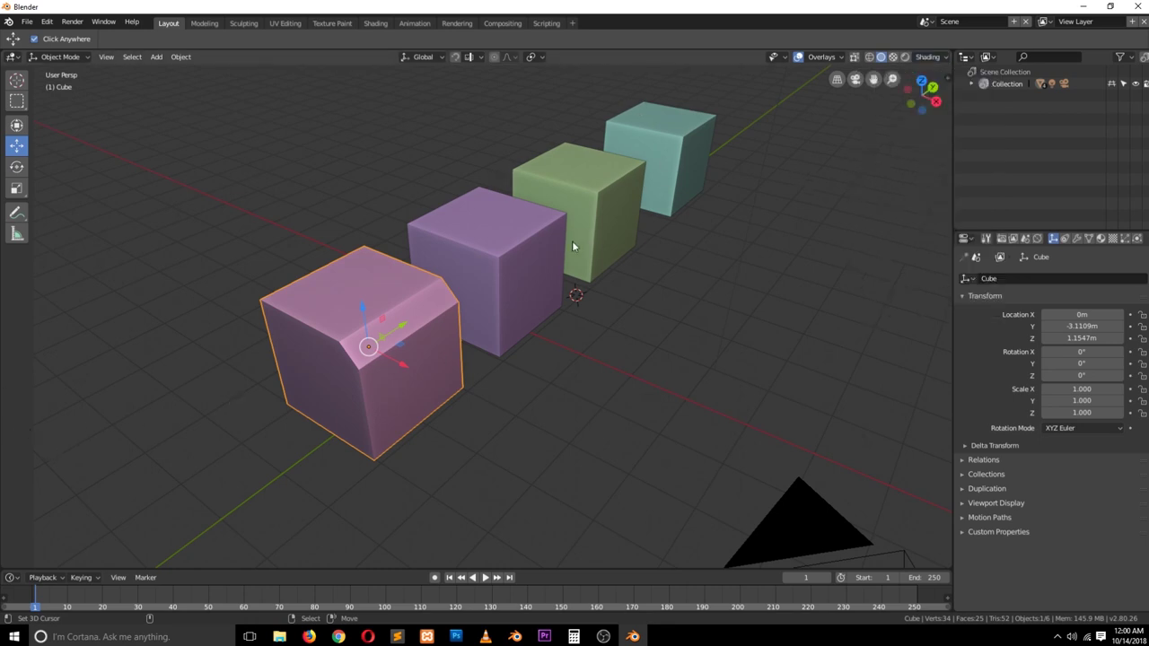
# Bevel all edges of the purple cube with one segment and an offset of about 0.167, returning to Object Mode.
pyautogui.press('Tab')
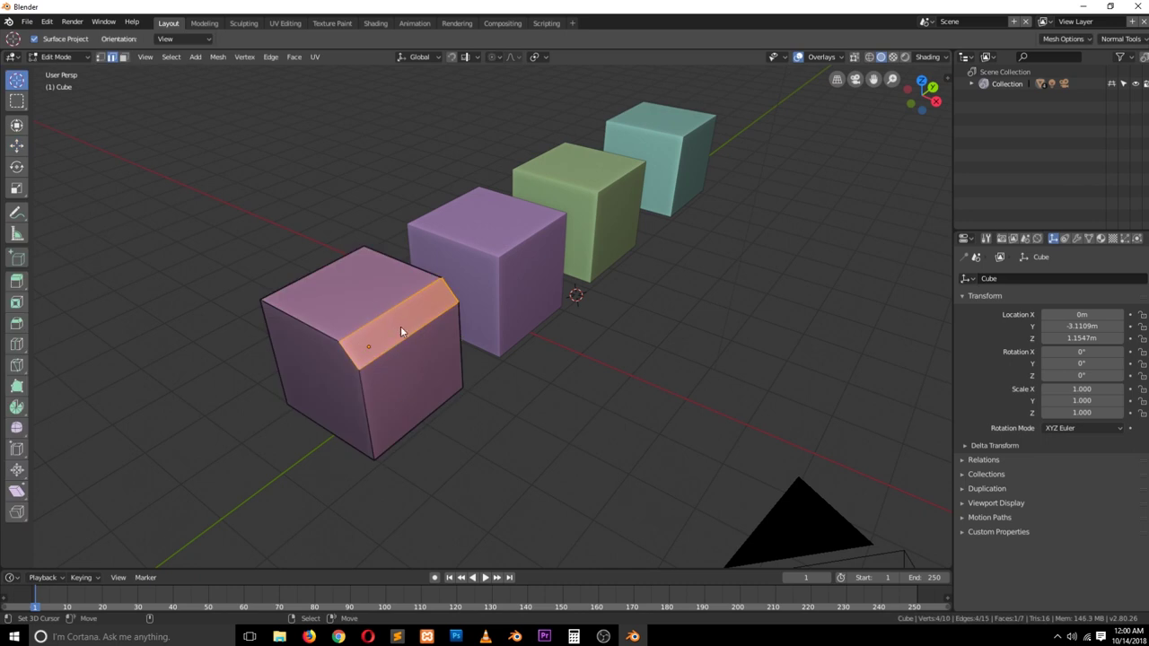
pyautogui.press('Tab')
pyautogui.click(489, 259)
pyautogui.press('Tab')
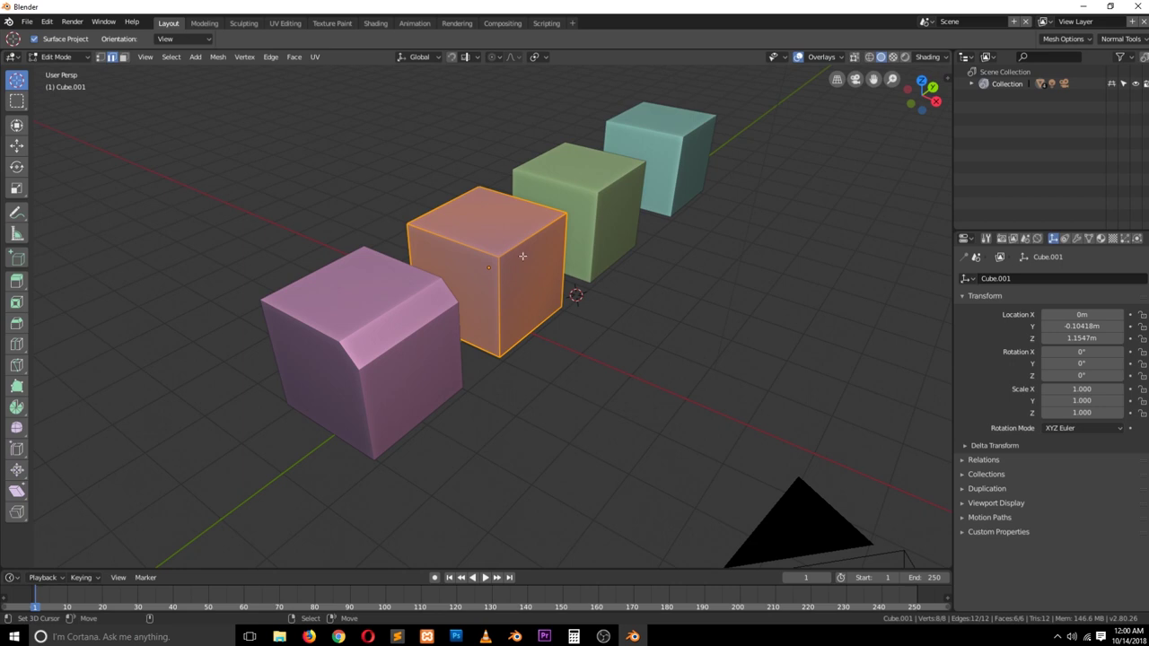
pyautogui.hotkey('alt', 'a')
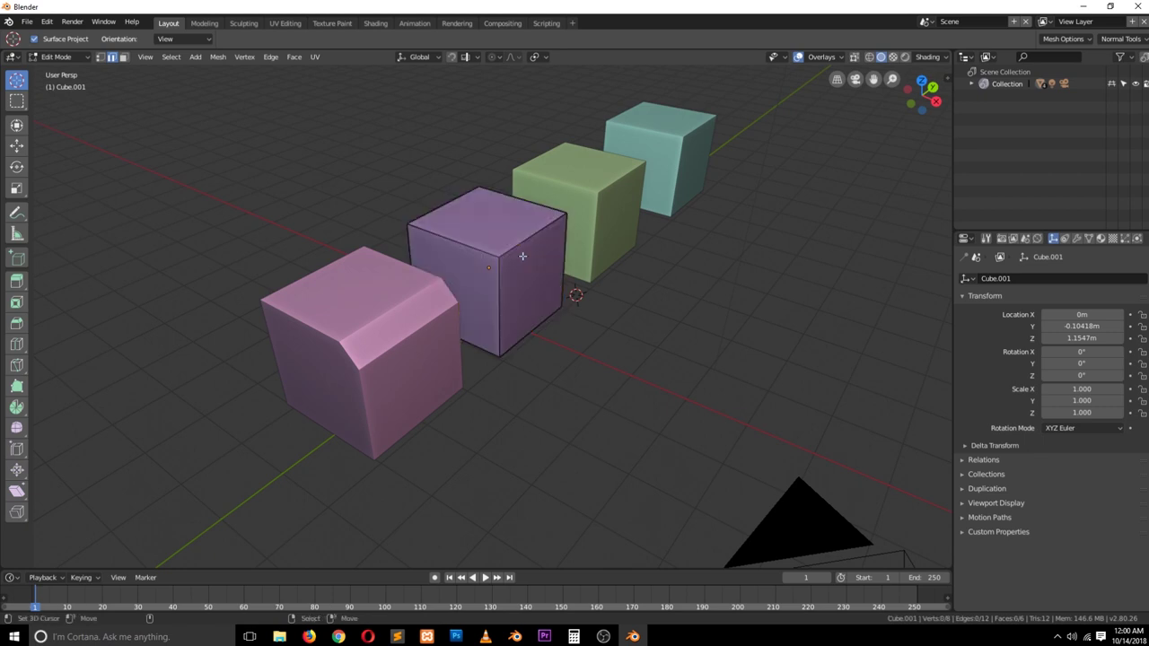
pyautogui.press('a')
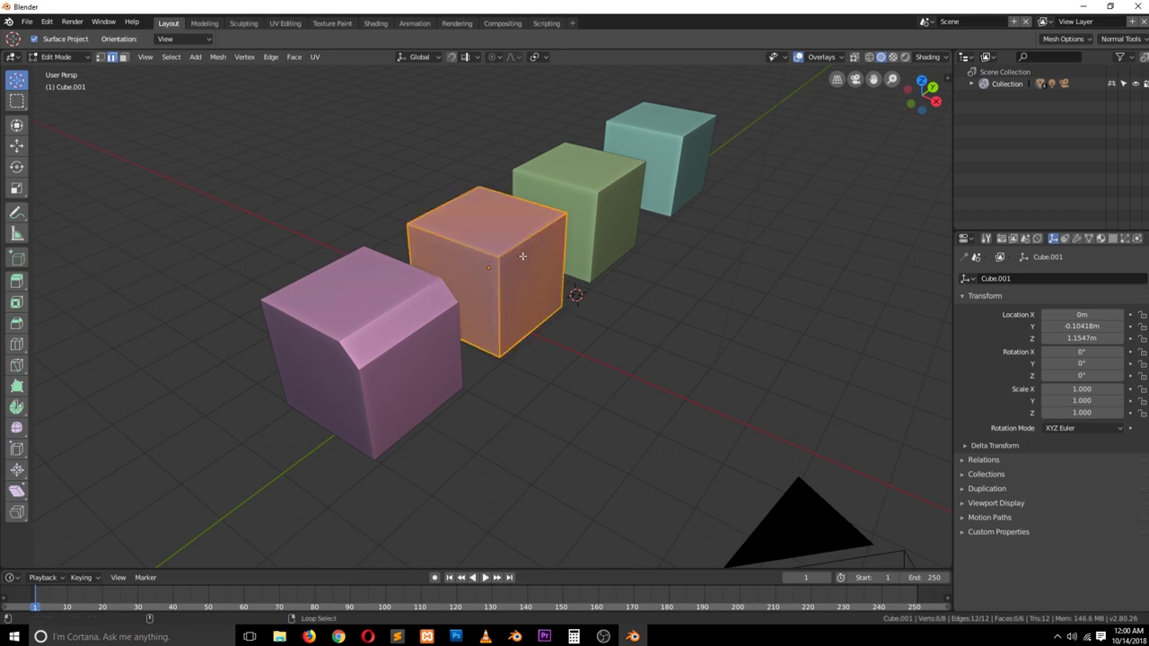
pyautogui.hotkey('alt', 'a')
pyautogui.press('a')
pyautogui.hotkey('ctrl', 'b')
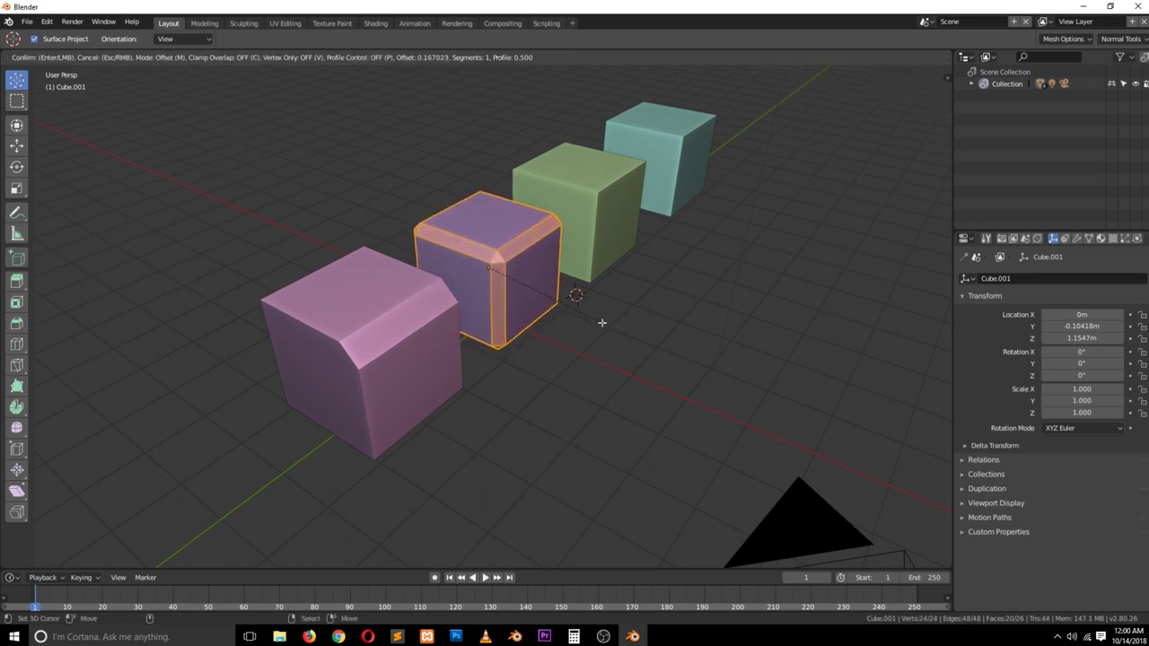
pyautogui.click(601, 321)
pyautogui.press('Tab')
pyautogui.moveTo(603, 325); pyautogui.dragTo(533, 316, button='middle')
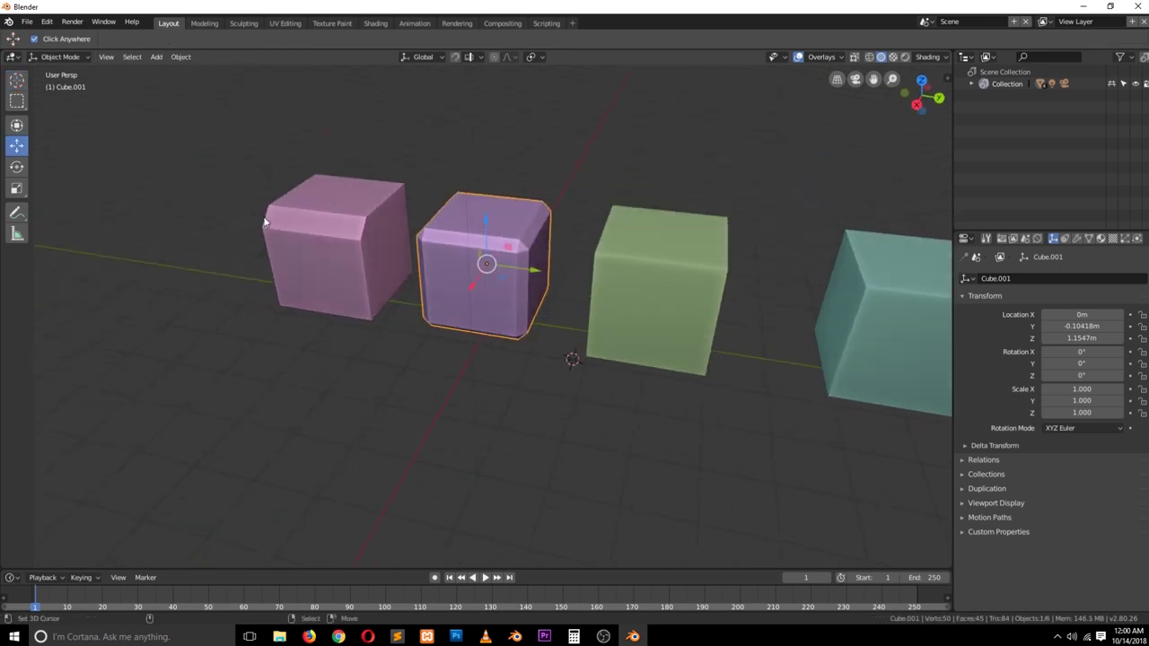
pyautogui.moveTo(407, 251); pyautogui.dragTo(501, 248, button='middle')
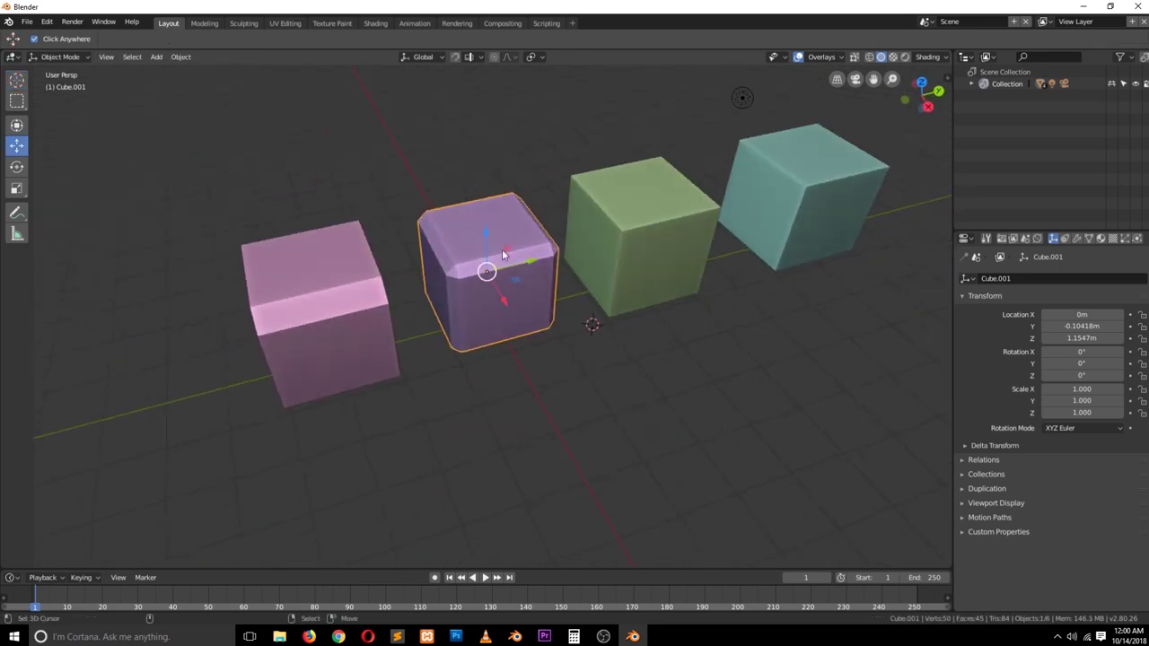
# Bevel all edges of the green cube with three segments and an amount of about 0.232, returning to Object Mode.
pyautogui.click(674, 289)
pyautogui.scroll(4, 517, 260)
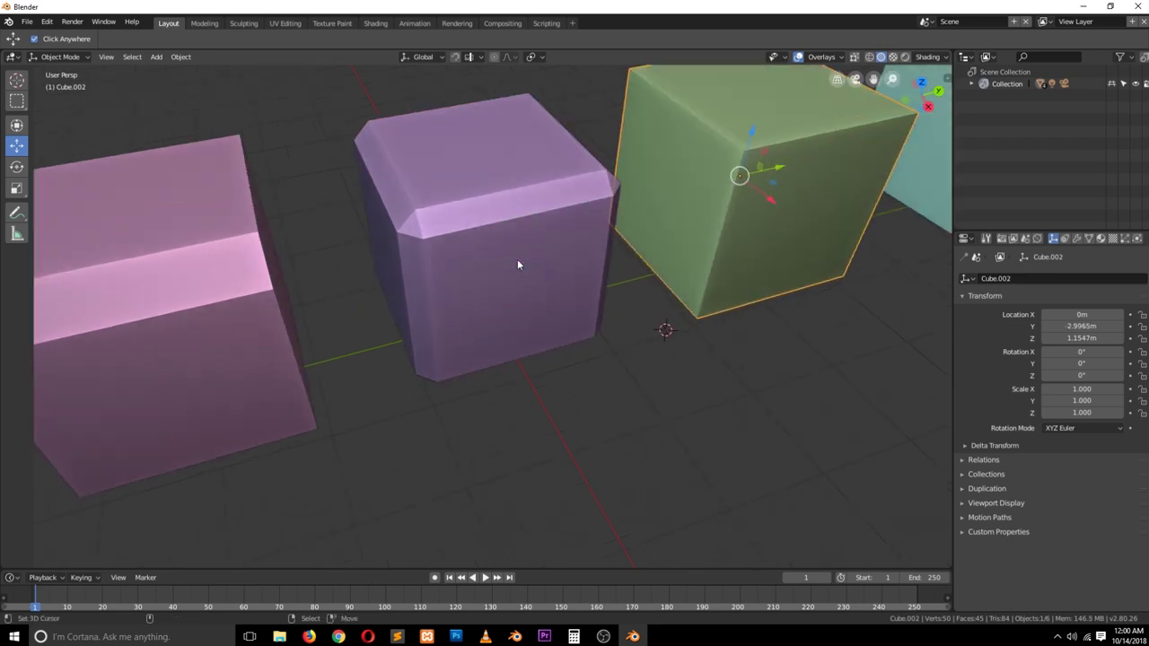
pyautogui.scroll(-3, 465, 262)
pyautogui.moveTo(465, 263); pyautogui.dragTo(430, 245, button='middle')
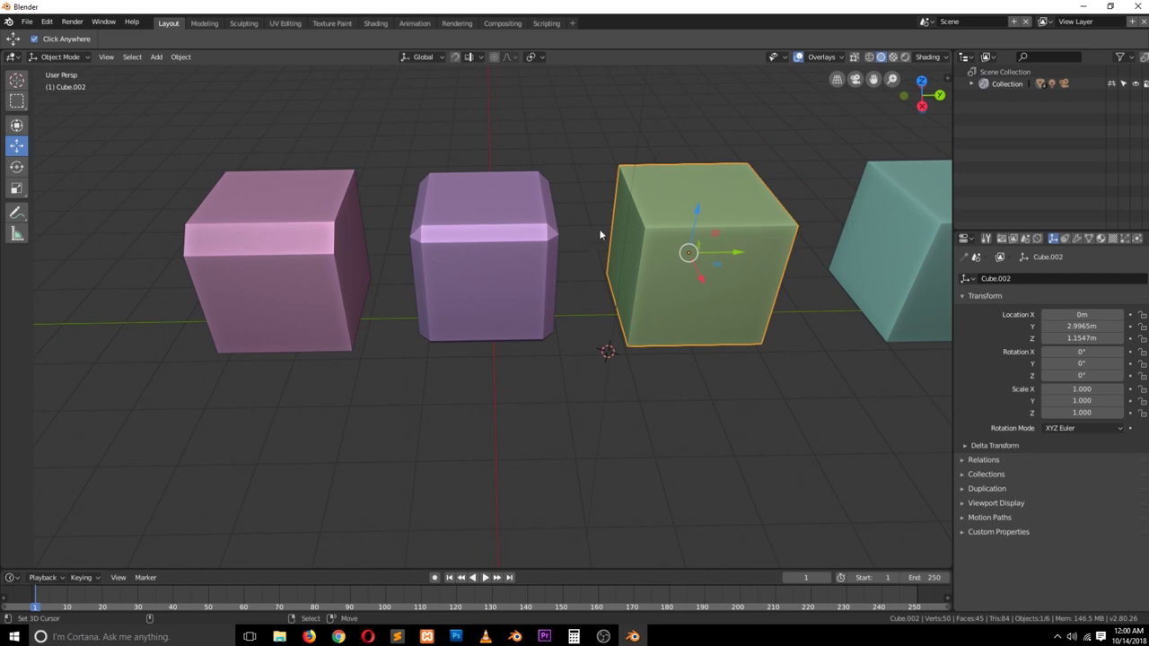
pyautogui.scroll(-2, 581, 254)
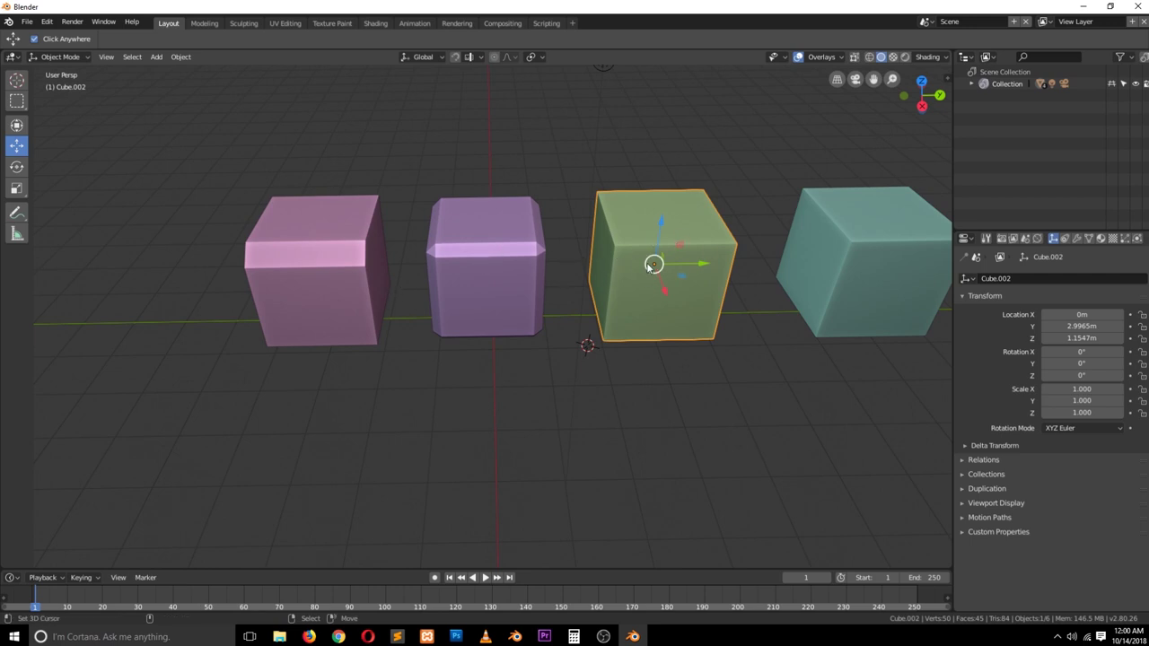
pyautogui.press('Tab')
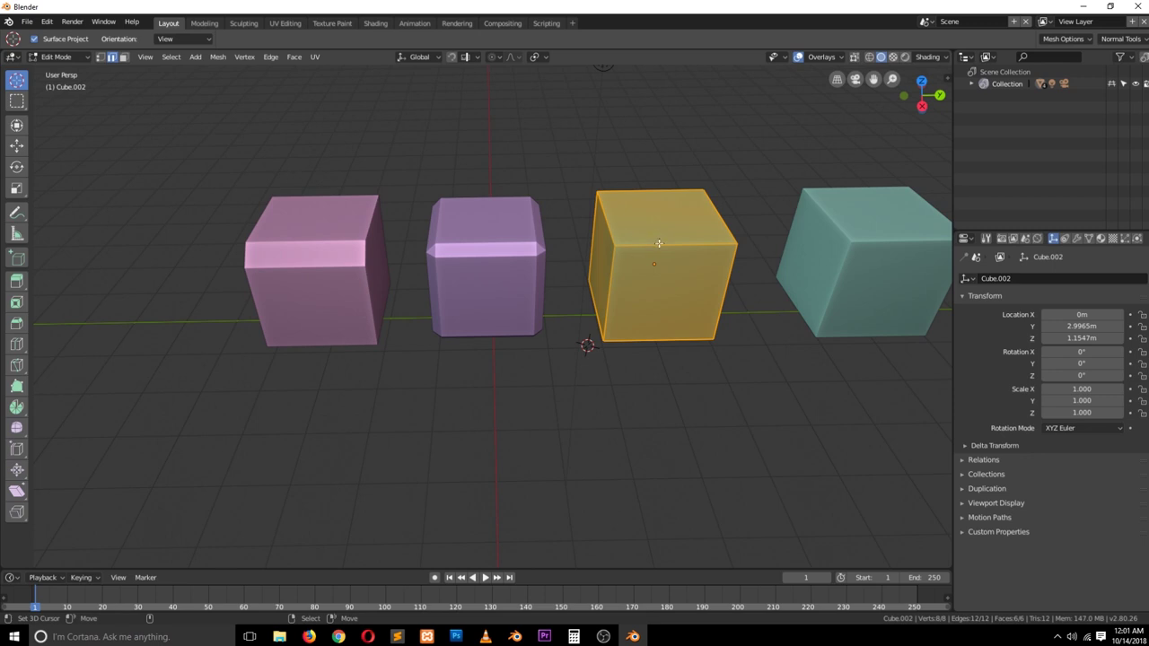
pyautogui.hotkey('ctrl', 'b')
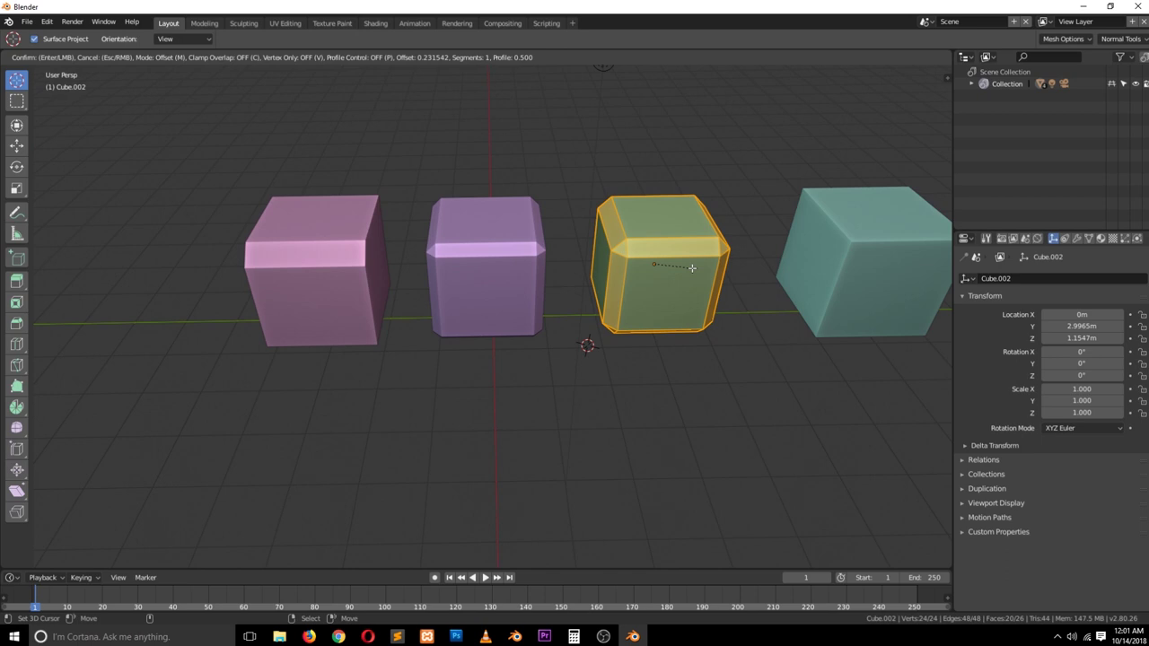
pyautogui.scroll(2, 692, 268)
pyautogui.click(692, 267)
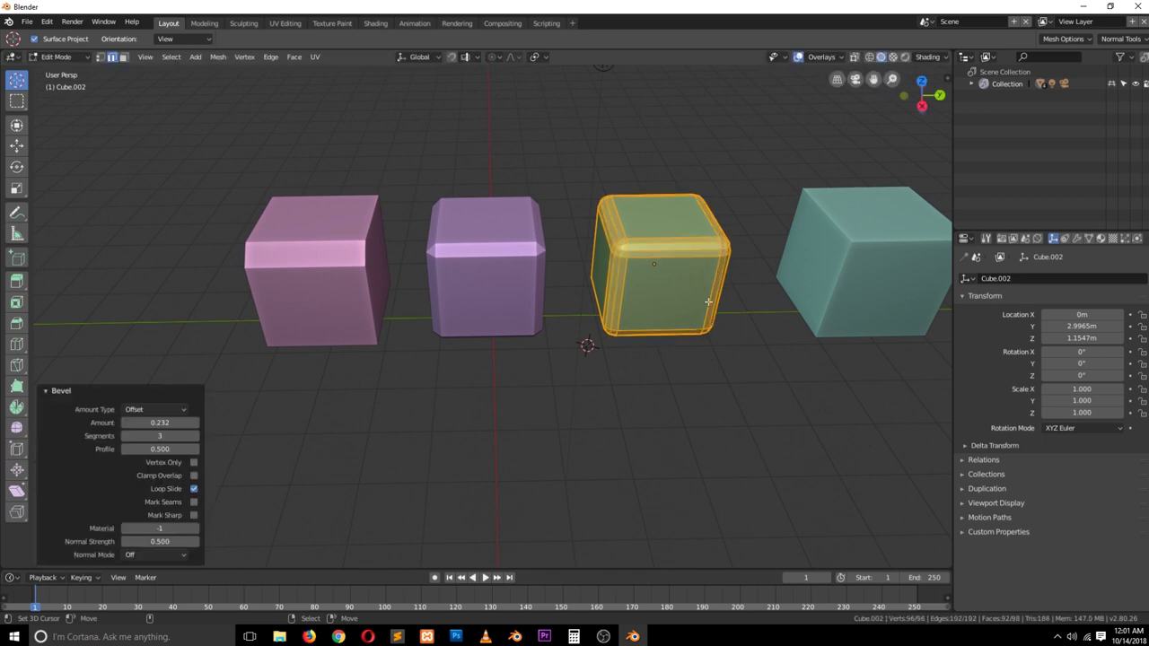
pyautogui.scroll(-3, 695, 278)
pyautogui.press('Tab')
pyautogui.moveTo(619, 335); pyautogui.dragTo(667, 334, button='middle')
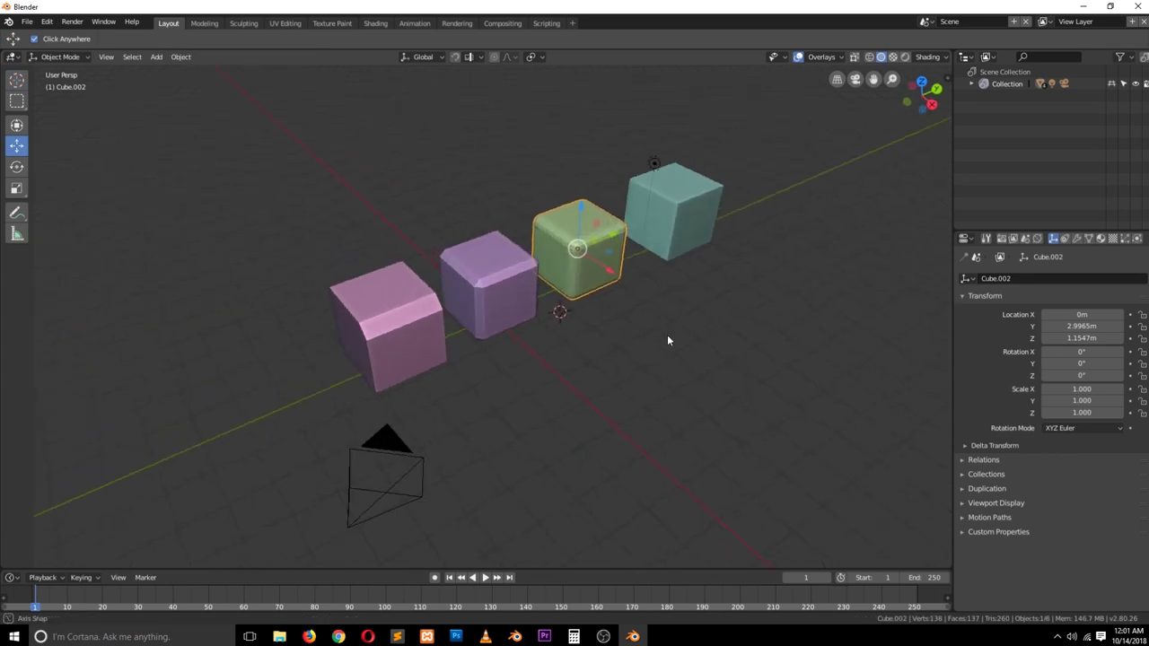
# Try moving the beveled green cube freely toward the purple cube and undo the move.
pyautogui.press('g')
pyautogui.click(625, 274)
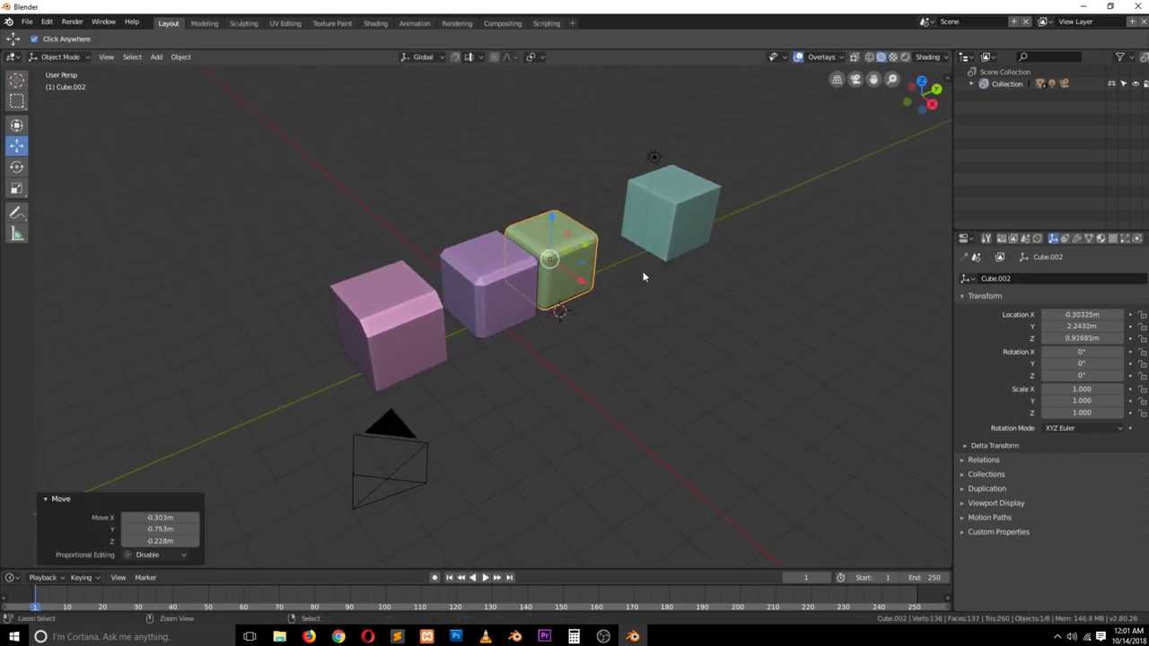
pyautogui.hotkey('ctrl', 'z')
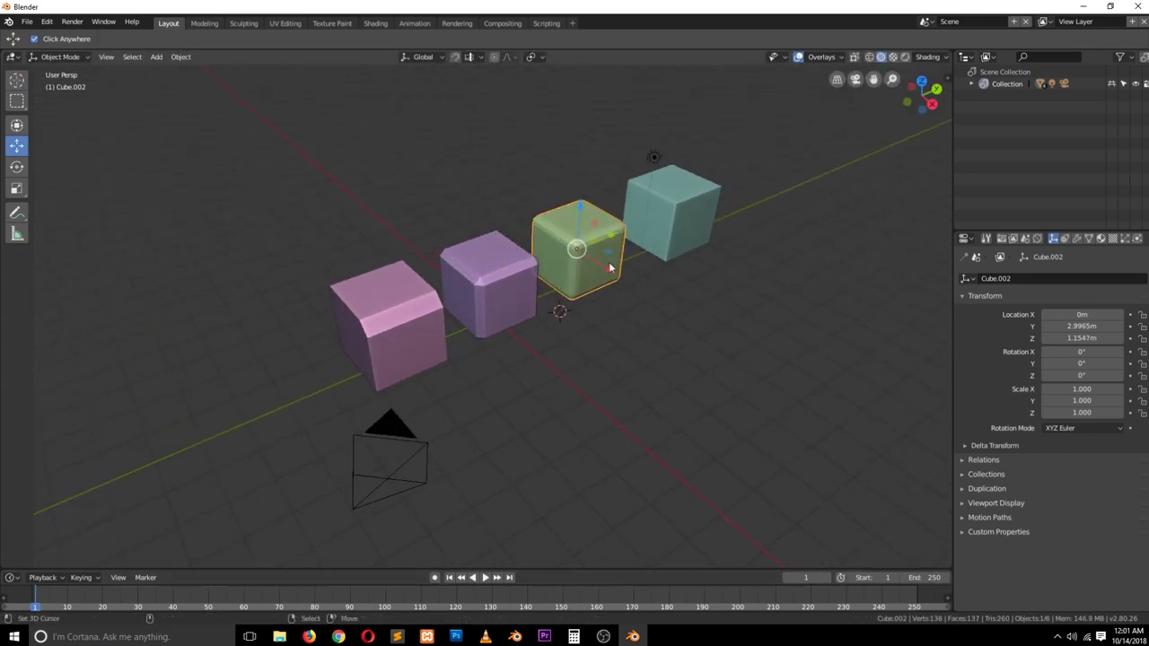
# Switch to Blender 2.79 and pan the camera view of the default cube vertically and horizontally.
pyautogui.click(633, 636)
pyautogui.hotkey('ctrl', 'Tab')
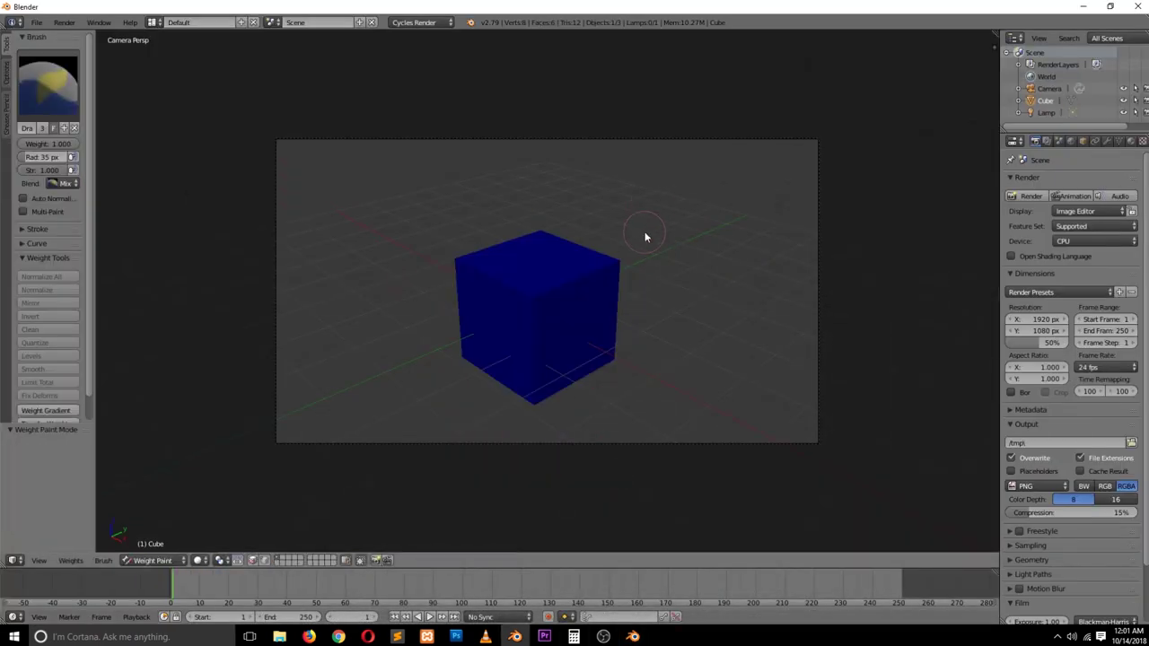
pyautogui.hotkey('ctrl', 'Tab')
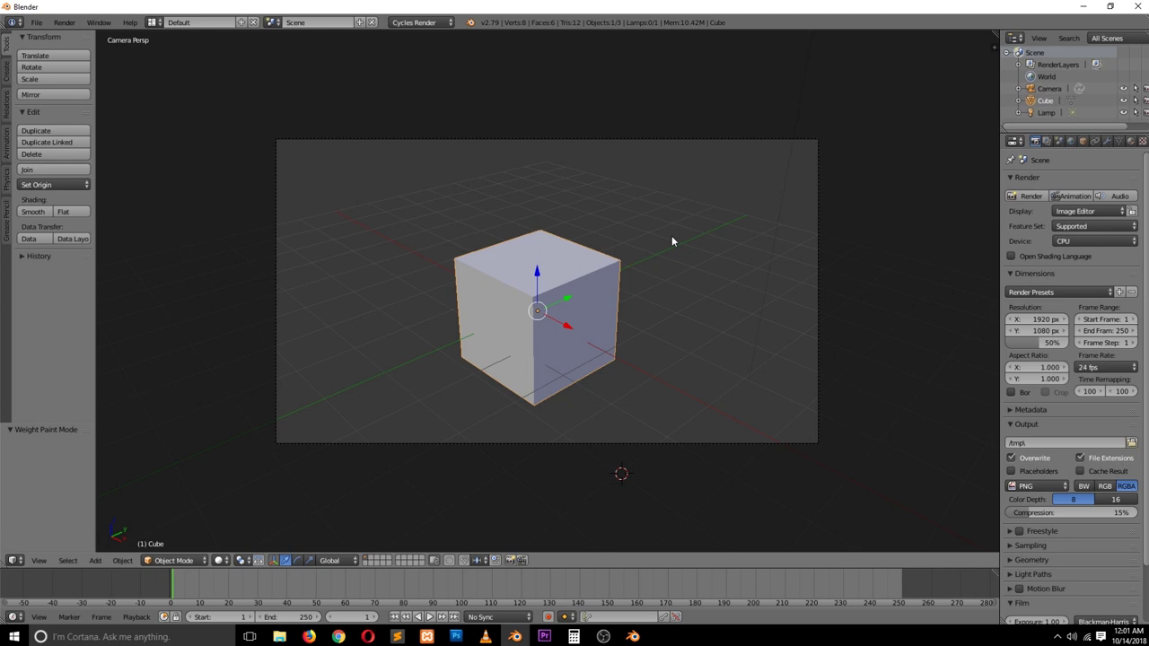
pyautogui.keyDown('shift'); pyautogui.scroll(3, 671, 236); pyautogui.keyUp('shift')
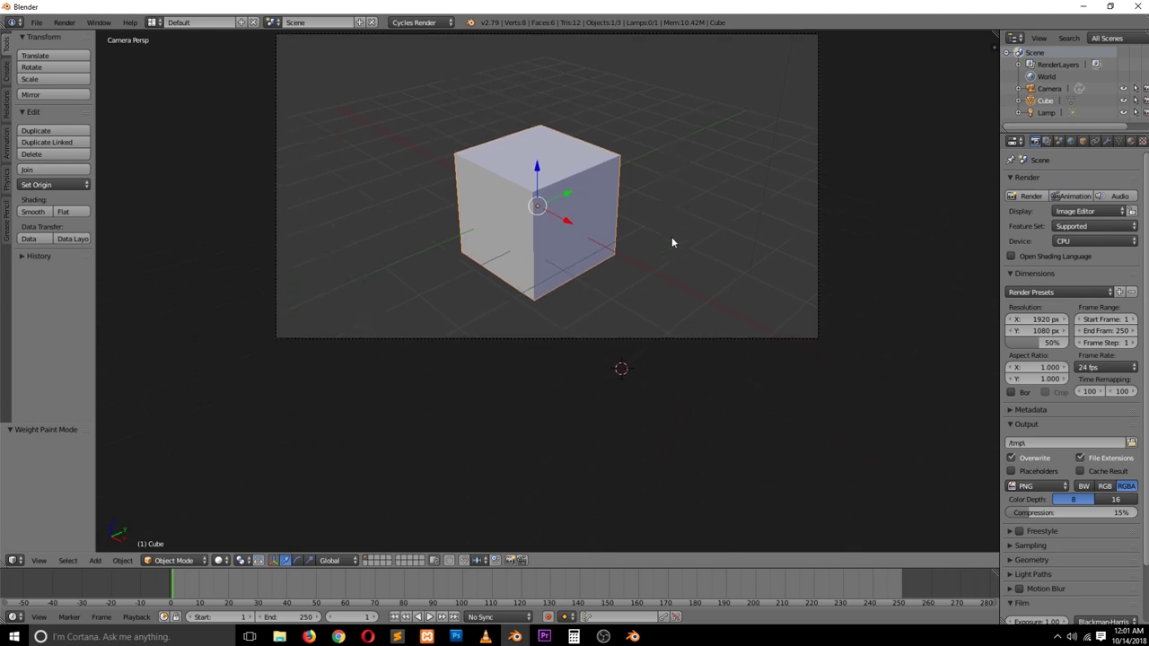
pyautogui.keyDown('shift'); pyautogui.scroll(-6, 671, 237); pyautogui.keyUp('shift')
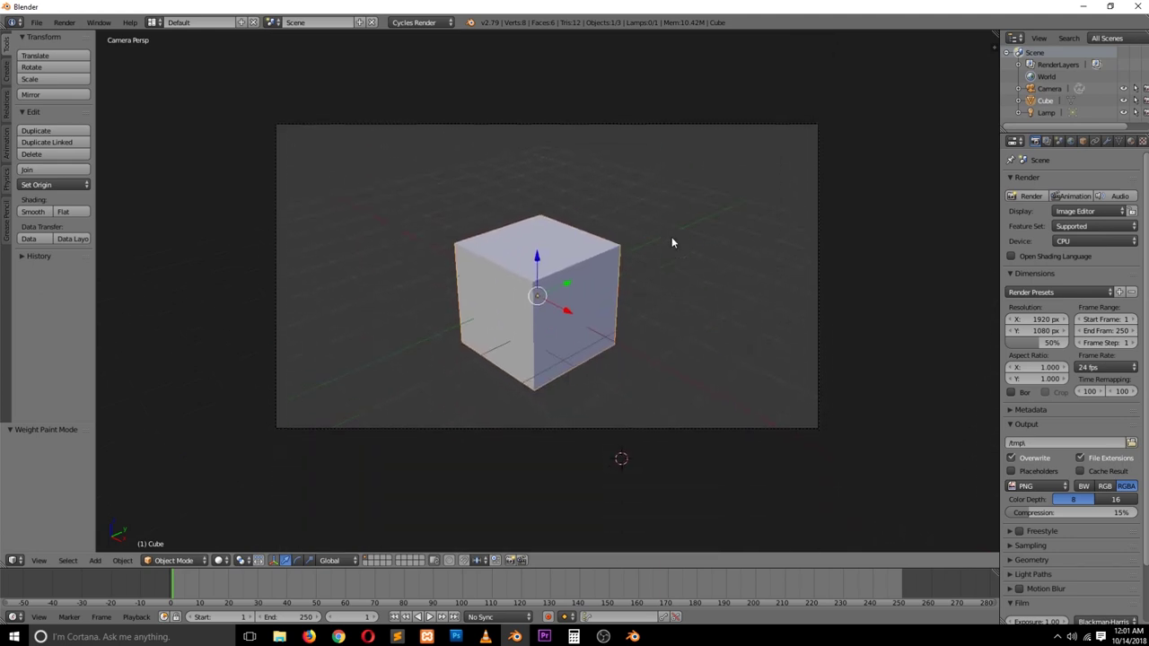
pyautogui.keyDown('ctrl'); pyautogui.scroll(-5, 672, 243); pyautogui.keyUp('ctrl')
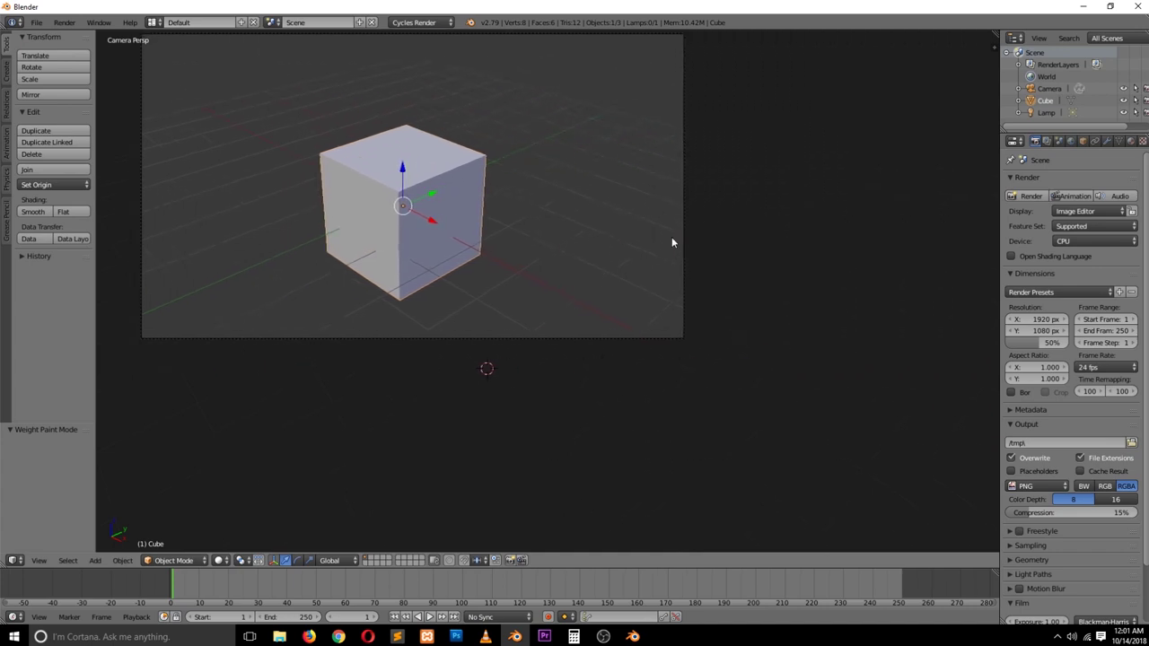
pyautogui.keyDown('ctrl'); pyautogui.scroll(-7, 671, 242); pyautogui.keyUp('ctrl')
pyautogui.keyDown('ctrl'); pyautogui.scroll(13, 671, 242); pyautogui.keyUp('ctrl')
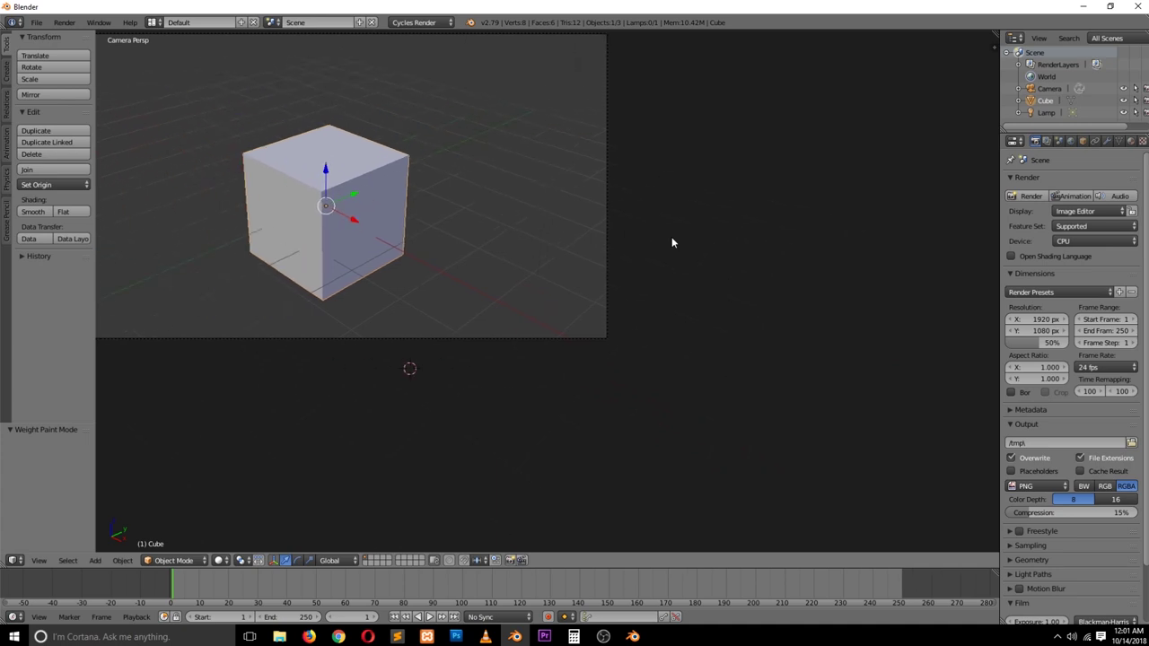
pyautogui.keyDown('ctrl'); pyautogui.scroll(-2, 671, 242); pyautogui.keyUp('ctrl')
pyautogui.keyDown('ctrl'); pyautogui.scroll(1, 671, 242); pyautogui.keyUp('ctrl')
pyautogui.keyDown('shift'); pyautogui.scroll(3, 671, 242); pyautogui.keyUp('shift')
pyautogui.keyDown('shift'); pyautogui.scroll(-2, 672, 242); pyautogui.keyUp('shift')
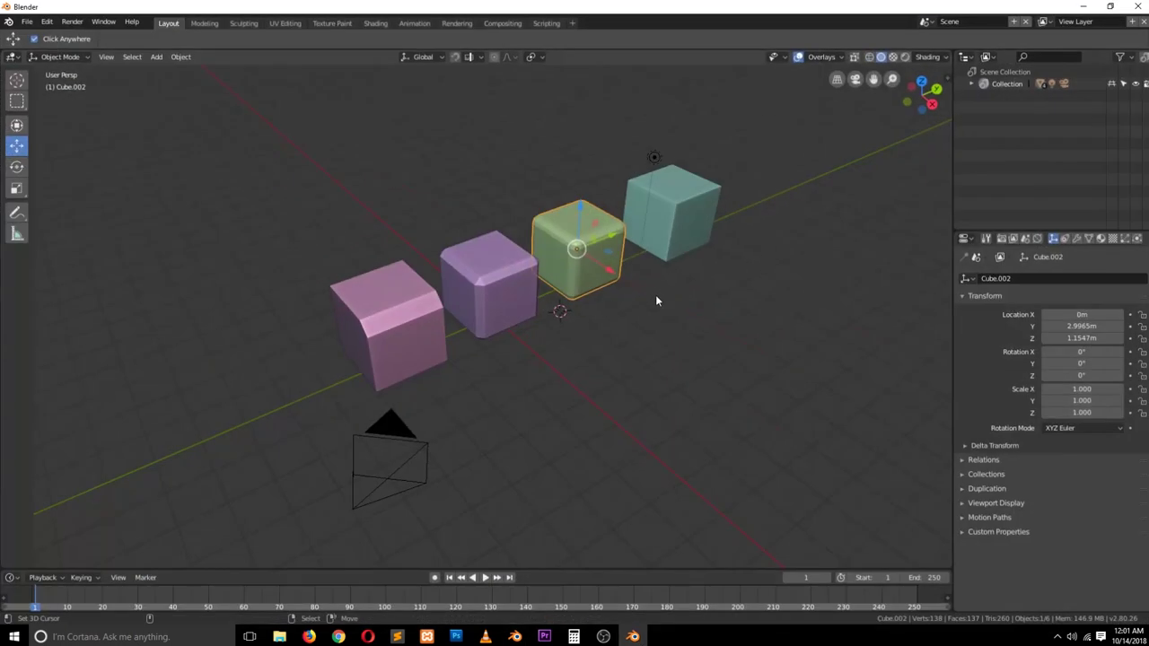
# Switch back to Blender 2.80 and pan the view of the four cubes using the viewport's on-screen navigation control.
pyautogui.click(655, 296)
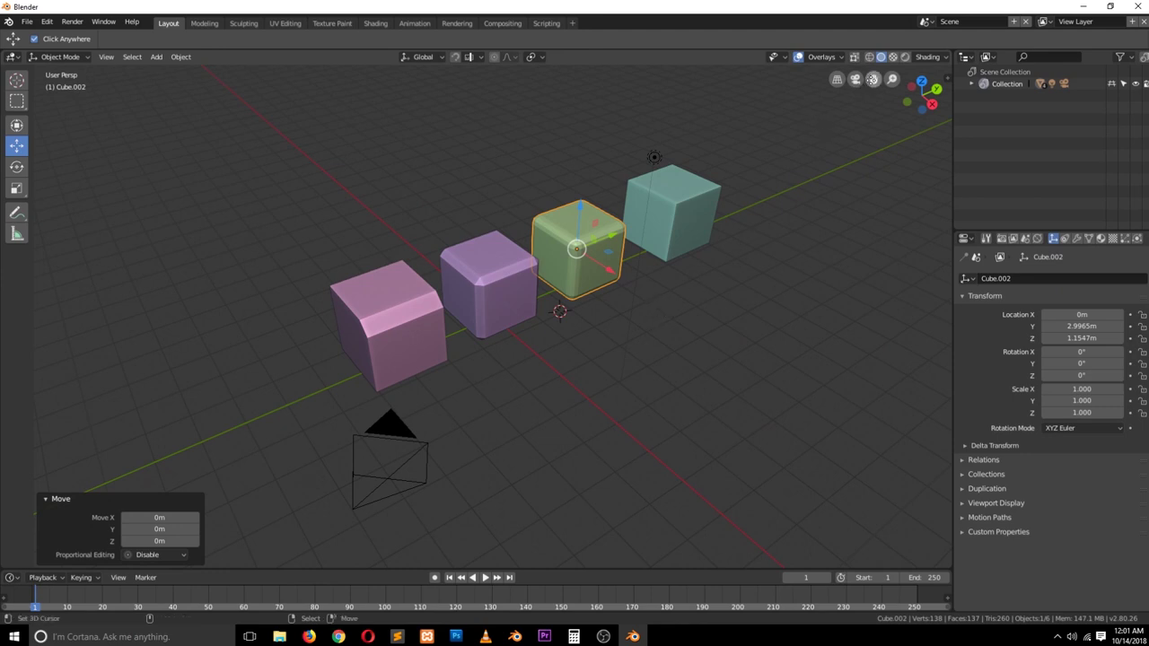
pyautogui.moveTo(873, 79); pyautogui.dragTo(933, 101)
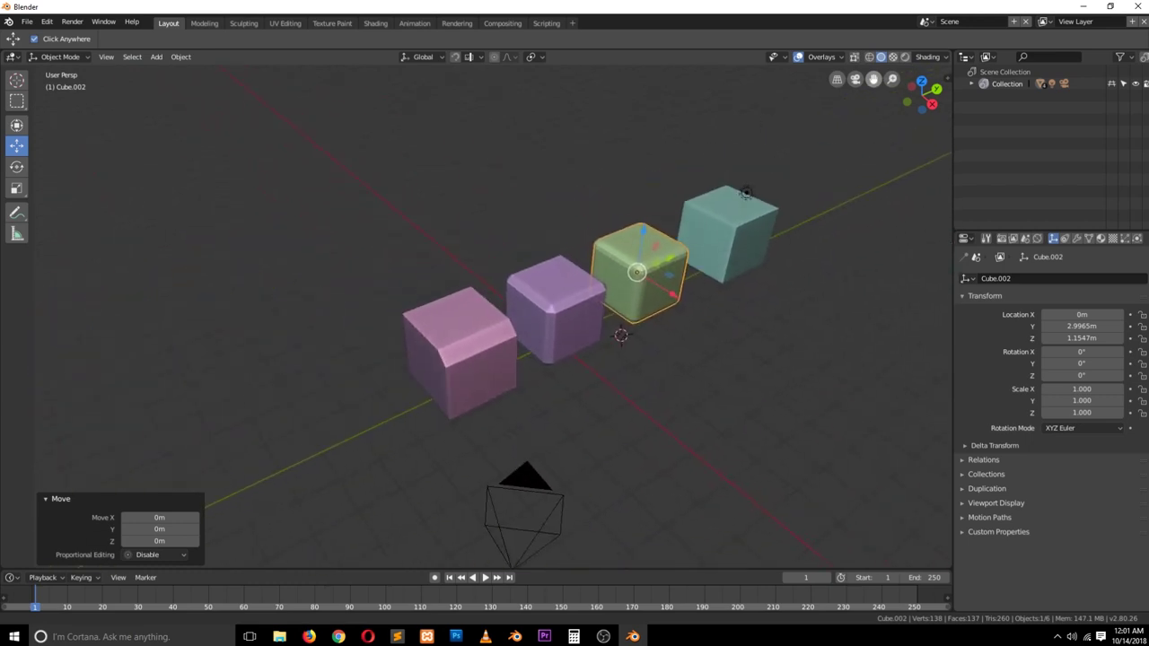
pyautogui.moveTo(836, 179); pyautogui.dragTo(800, 141)
pyautogui.press('Escape')
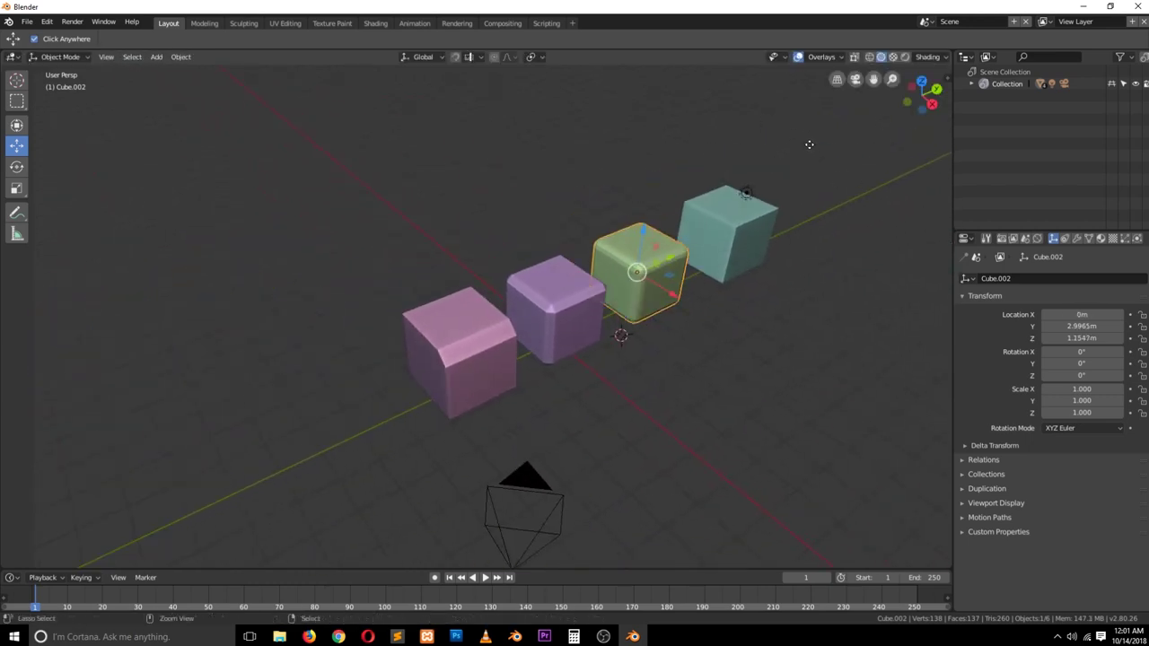
pyautogui.moveTo(873, 79)
pyautogui.mouseDown()
pyautogui.moveTo(852, 64)
pyautogui.moveTo(933, 85)
pyautogui.moveTo(871, 91)
pyautogui.mouseUp()
# Toggle the viewport repeatedly between perspective and orthographic projection, ending in perspective, and pan the view around the cubes.
pyautogui.click(836, 81)
pyautogui.click(836, 81)
pyautogui.click(836, 80)
pyautogui.click(836, 80)
pyautogui.click(837, 81)
pyautogui.click(836, 81)
pyautogui.click(836, 80)
pyautogui.click(837, 80)
pyautogui.click(837, 81)
pyautogui.click(836, 81)
pyautogui.click(837, 81)
pyautogui.click(836, 80)
pyautogui.click(837, 81)
pyautogui.click(836, 81)
pyautogui.click(836, 81)
pyautogui.click(836, 81)
pyautogui.click(836, 81)
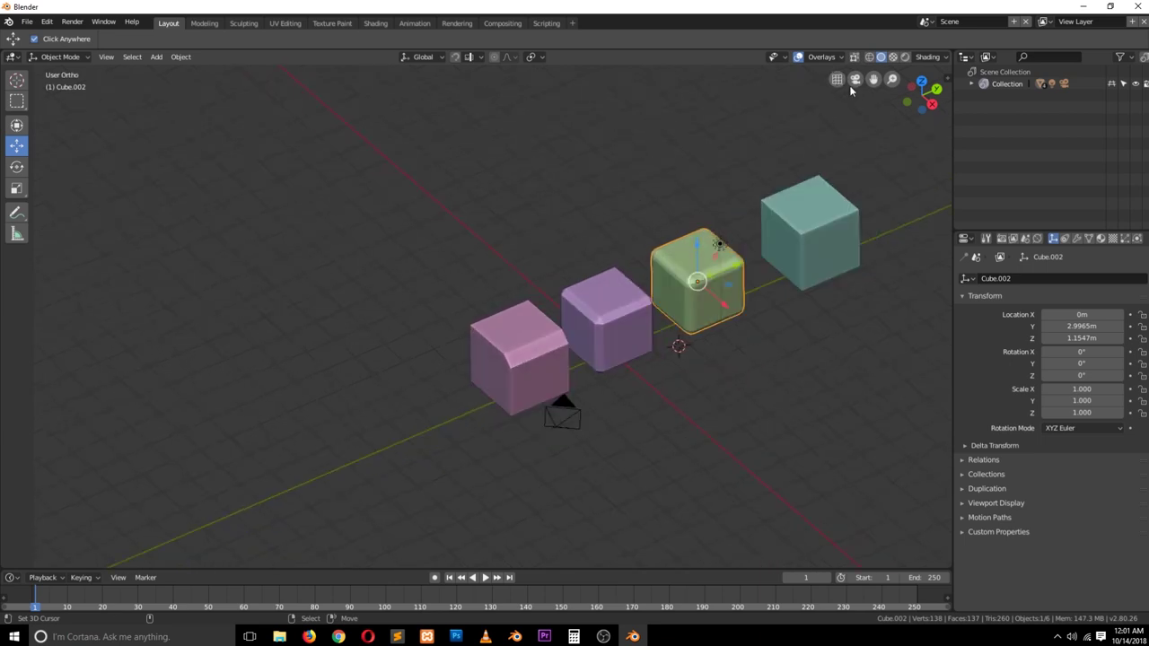
pyautogui.moveTo(866, 80); pyautogui.dragTo(857, 101)
pyautogui.click(841, 83)
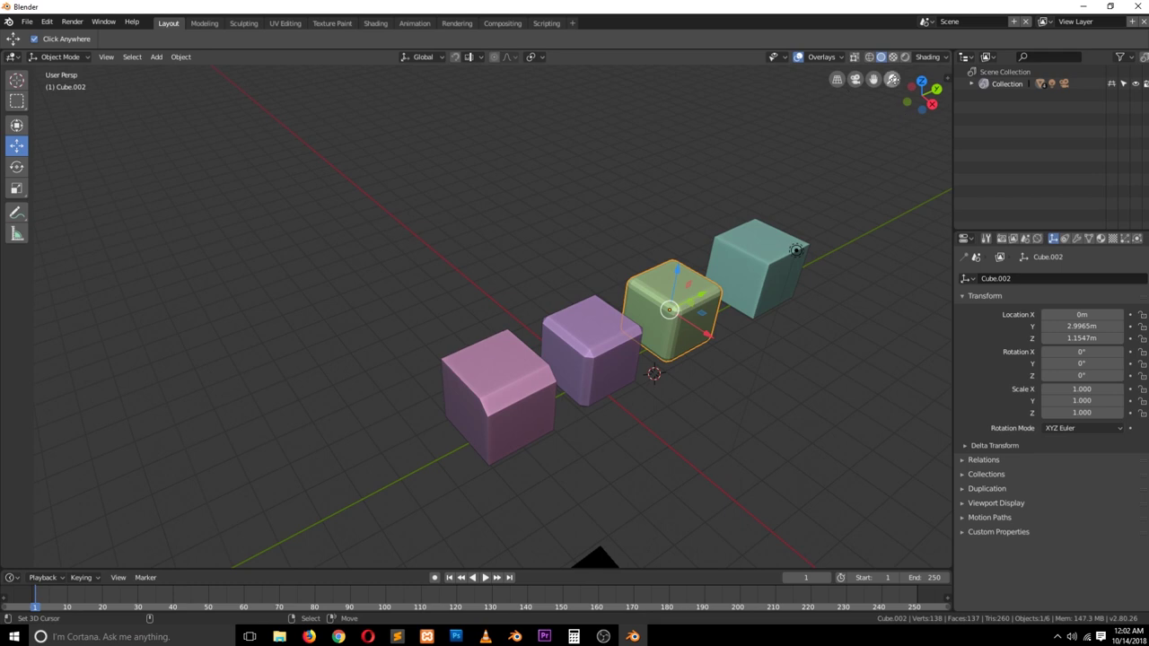
pyautogui.moveTo(876, 83); pyautogui.dragTo(863, 62)
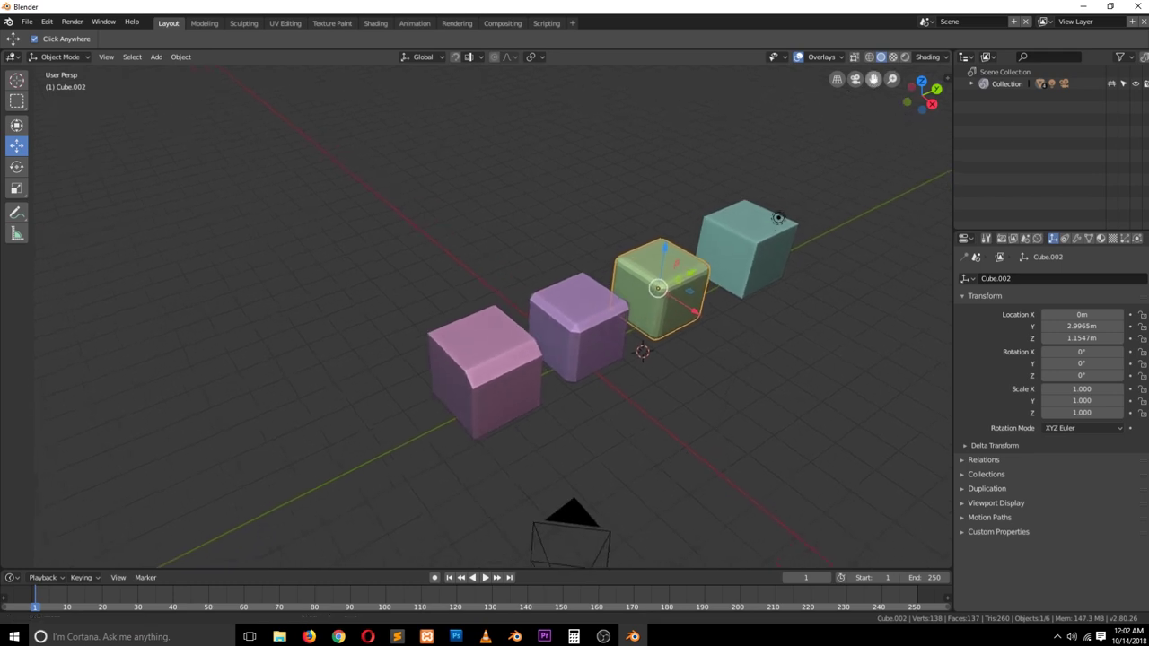
# Show and minimize Blender 2.79, and select the cubes one by one in Blender 2.80, ending with the pink cube.
pyautogui.click(508, 637)
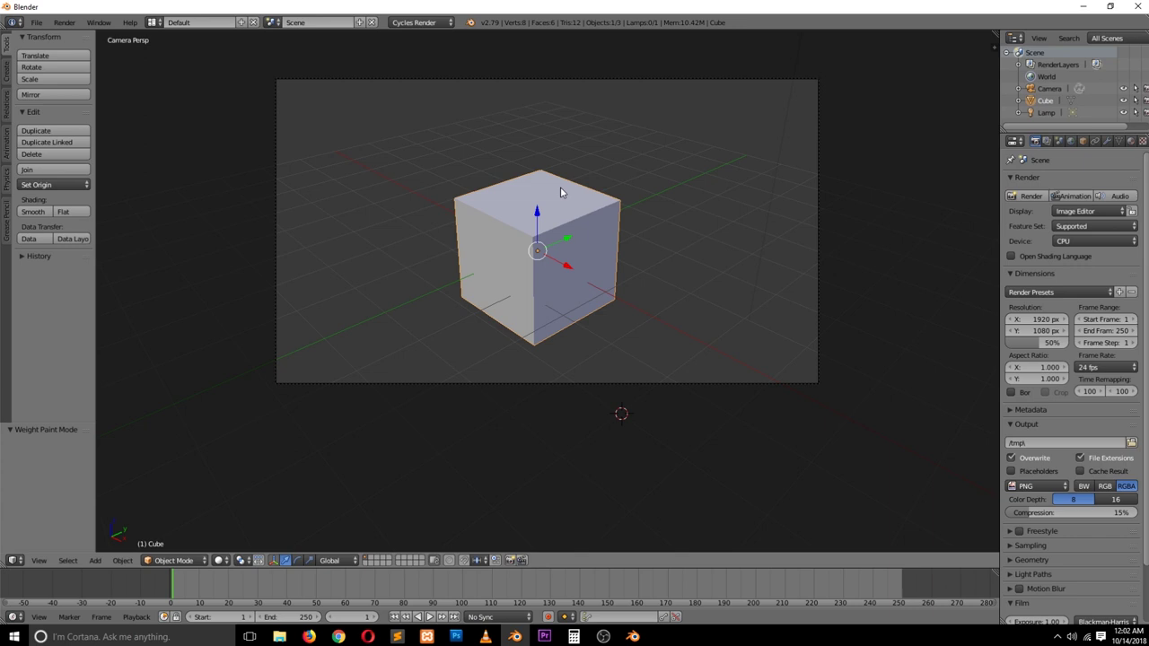
pyautogui.click(1083, 7)
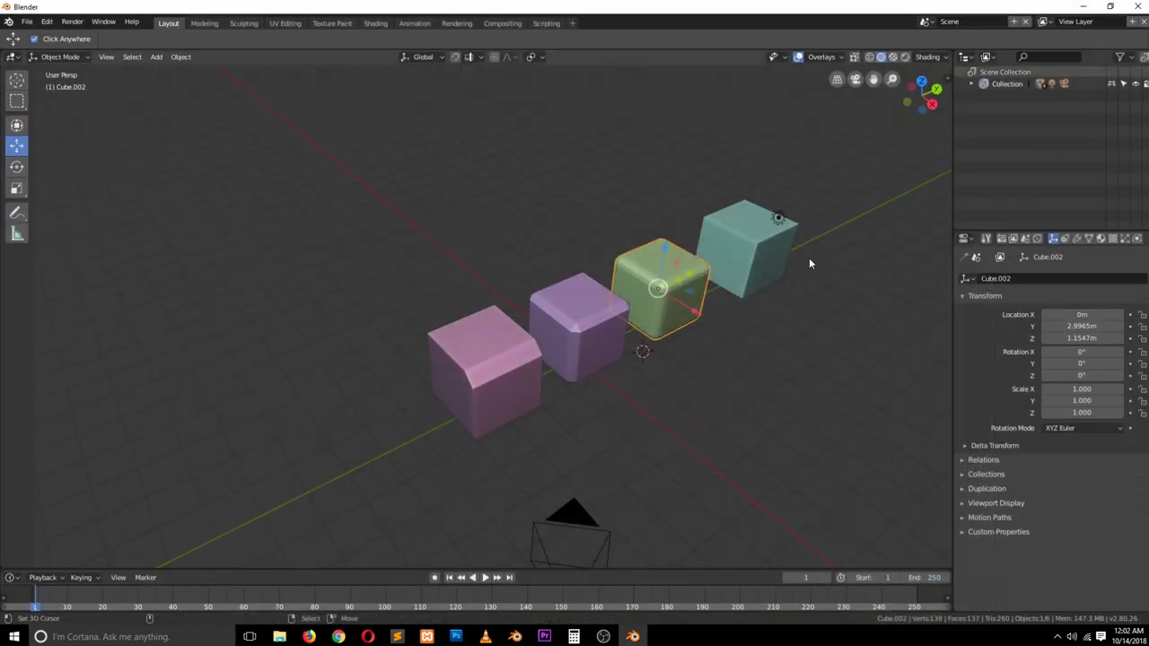
pyautogui.click(769, 227)
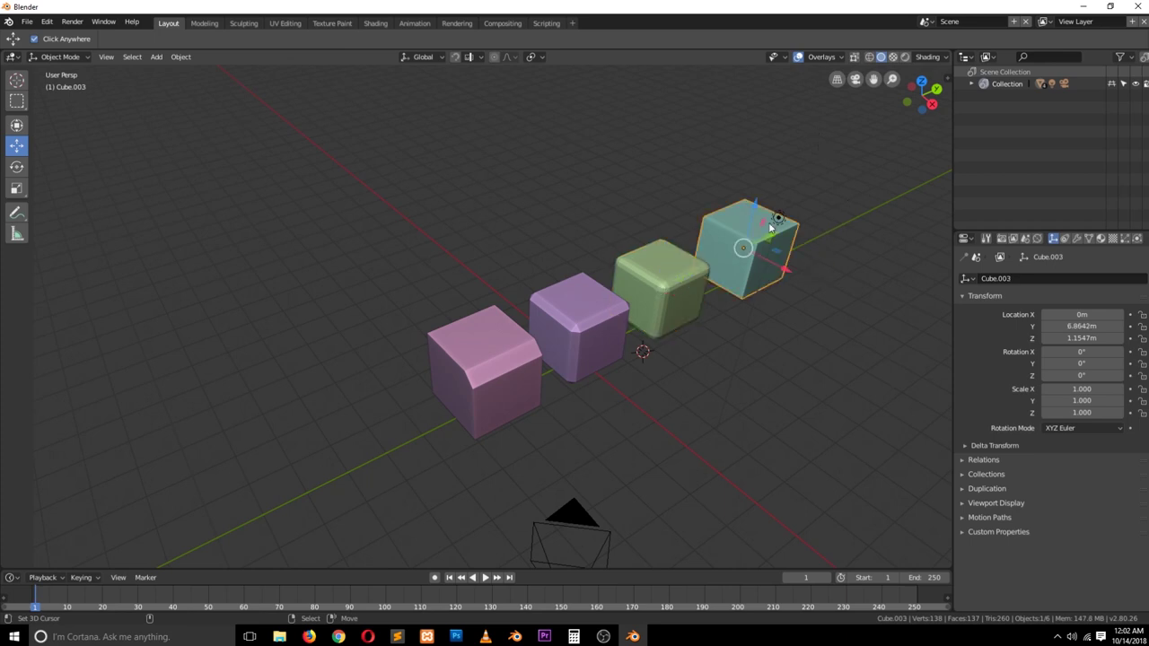
pyautogui.click(607, 298)
pyautogui.click(485, 363)
pyautogui.click(653, 292)
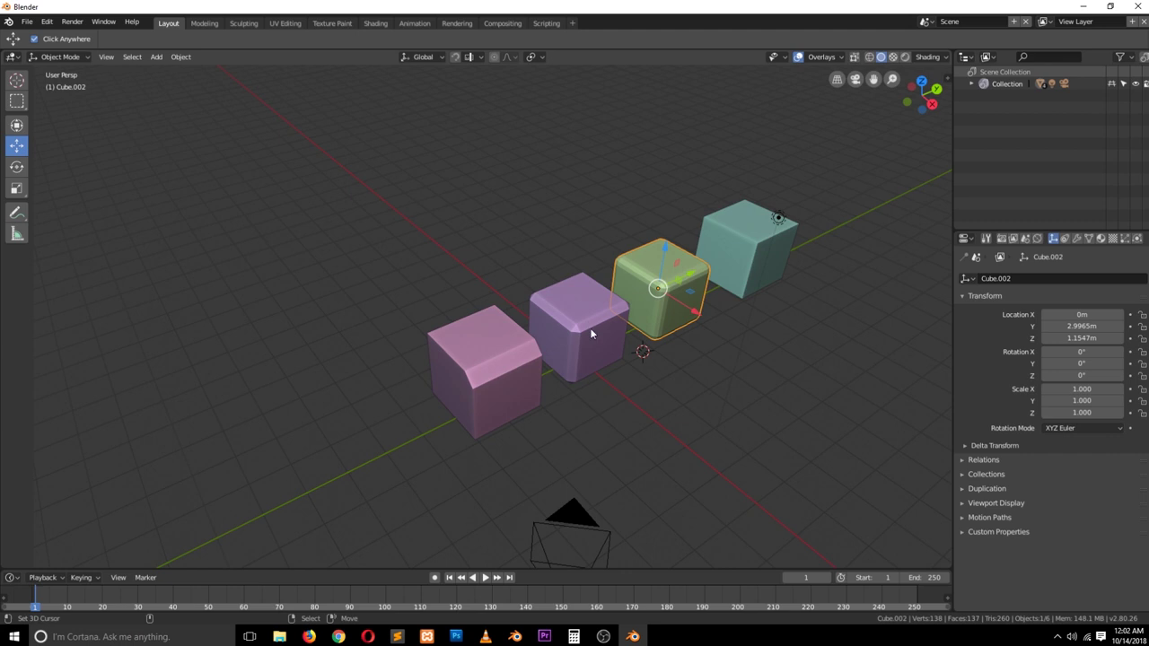
pyautogui.click(522, 372)
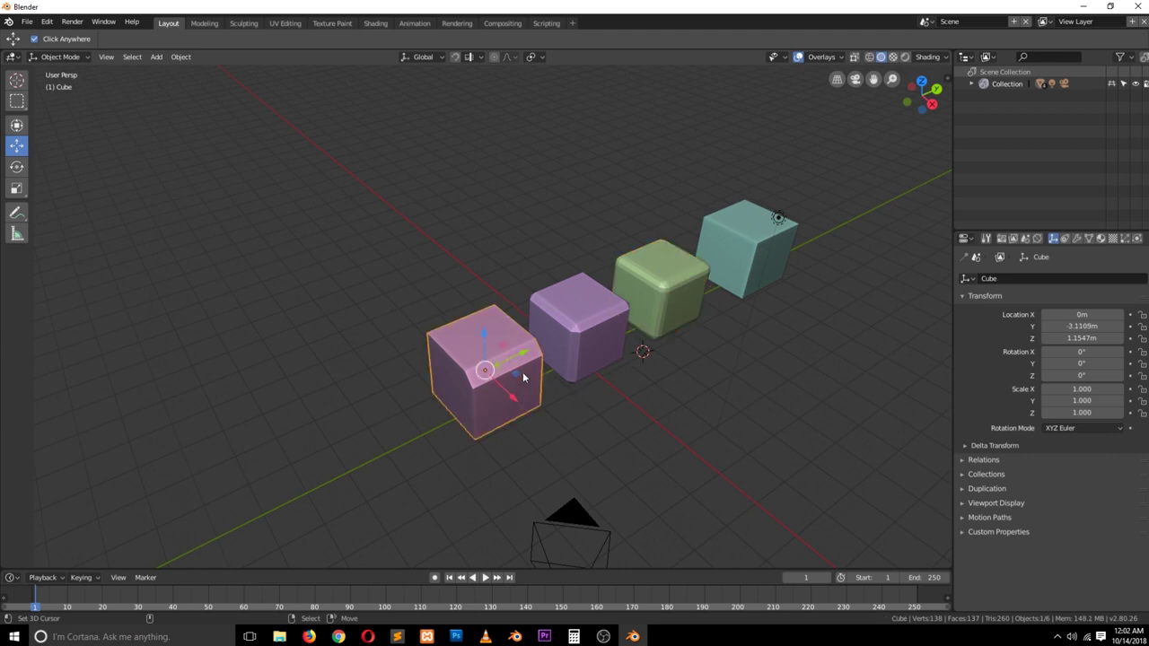
pyautogui.moveTo(522, 371); pyautogui.dragTo(520, 347, button='middle')
pyautogui.scroll(2, 503, 349)
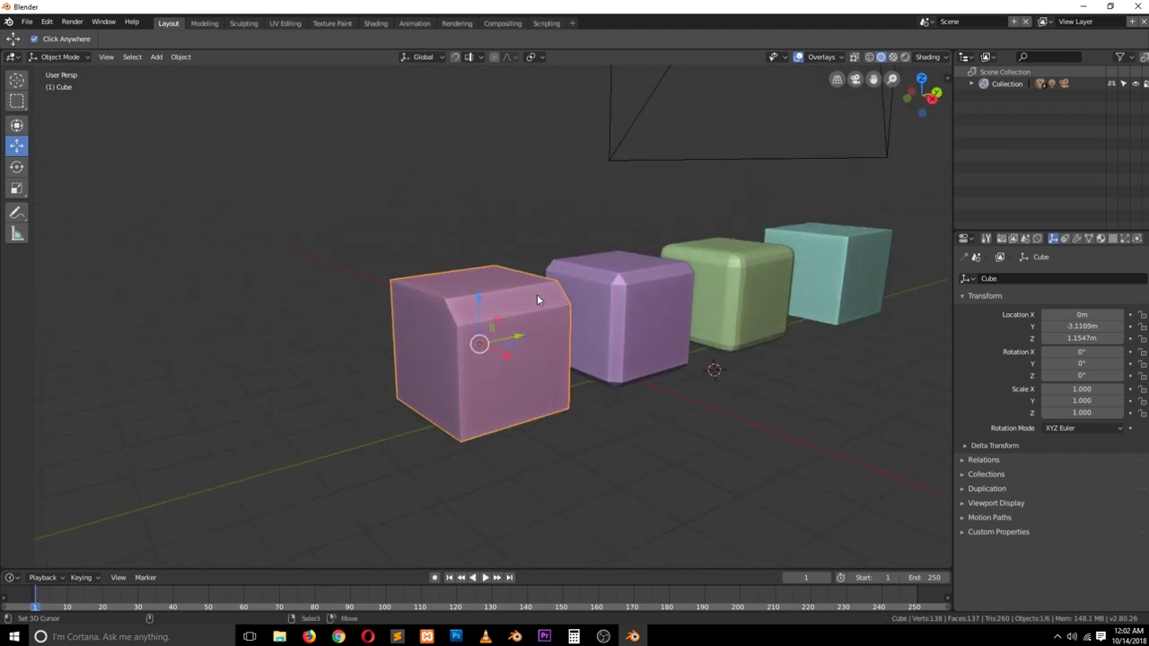
# Examine the bevelled edge of the pink cube in Edit Mode and return to Object Mode.
pyautogui.press('Tab')
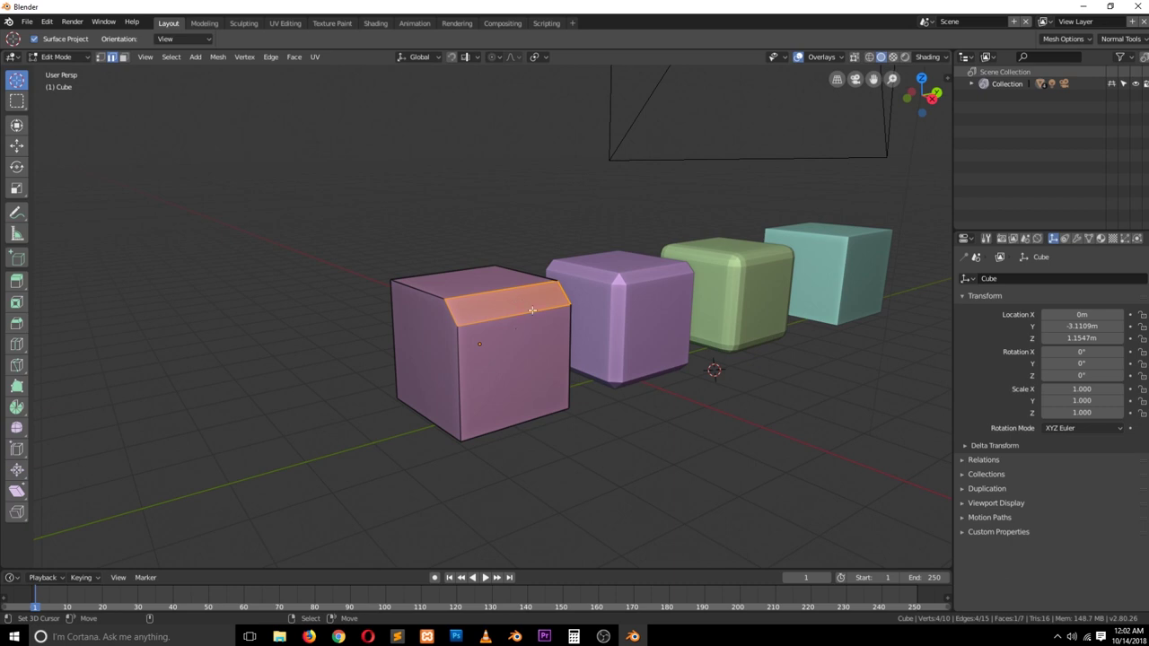
pyautogui.press('Tab')
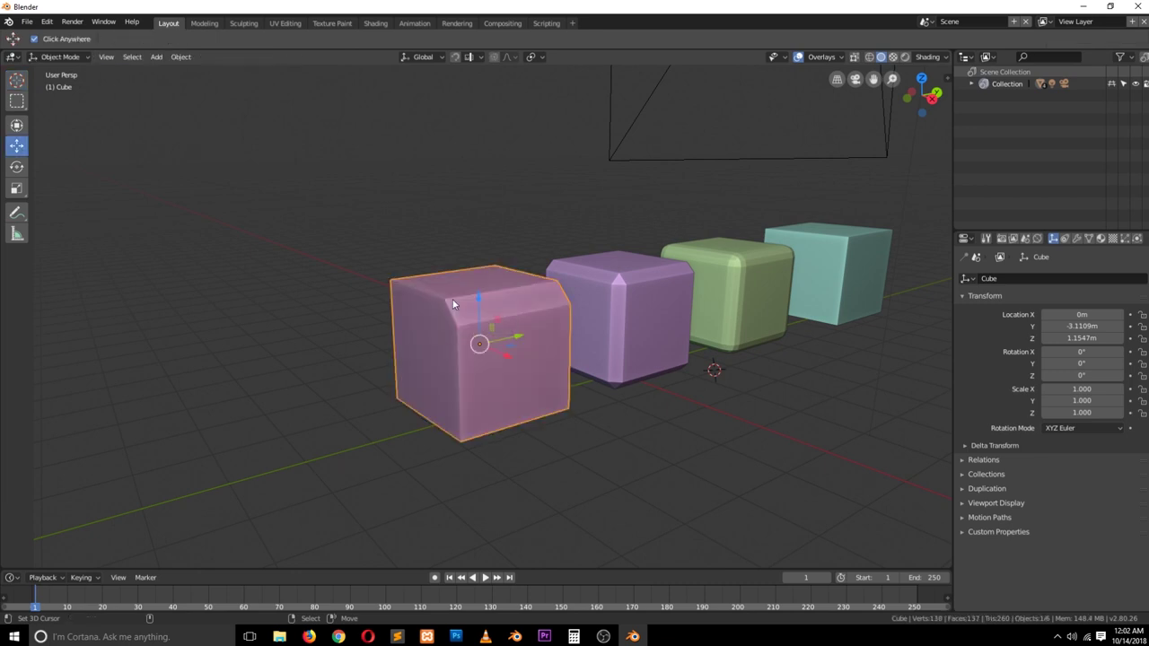
# Move the teal cube in front of the row of cubes, to about X 3.5 m and Y -0.43 m.
pyautogui.click(741, 261)
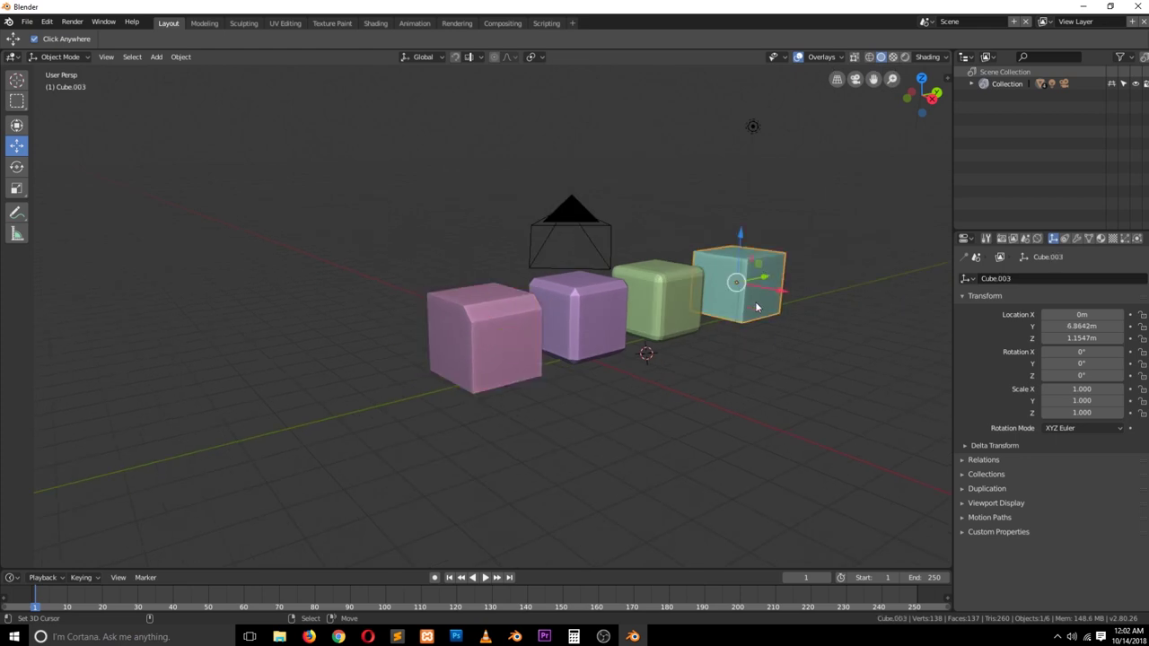
pyautogui.moveTo(741, 261); pyautogui.dragTo(725, 364, button='middle')
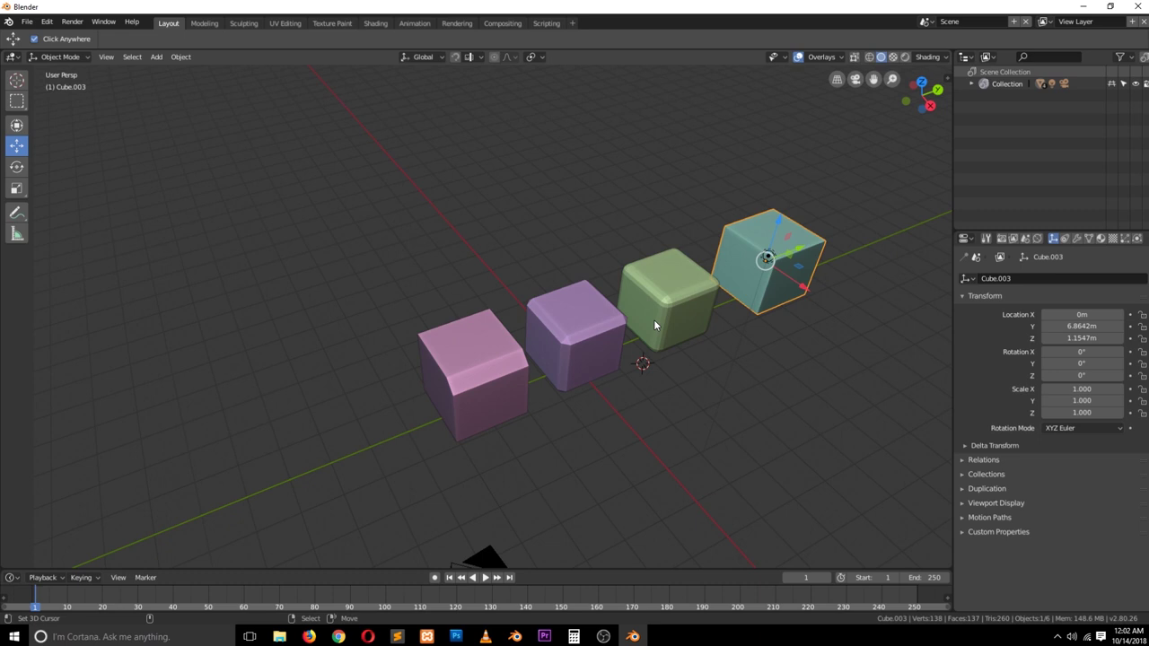
pyautogui.moveTo(588, 337)
pyautogui.mouseDown(button='middle')
pyautogui.moveTo(597, 323)
pyautogui.moveTo(566, 341)
pyautogui.mouseUp(button='middle')
pyautogui.scroll(3, 567, 340)
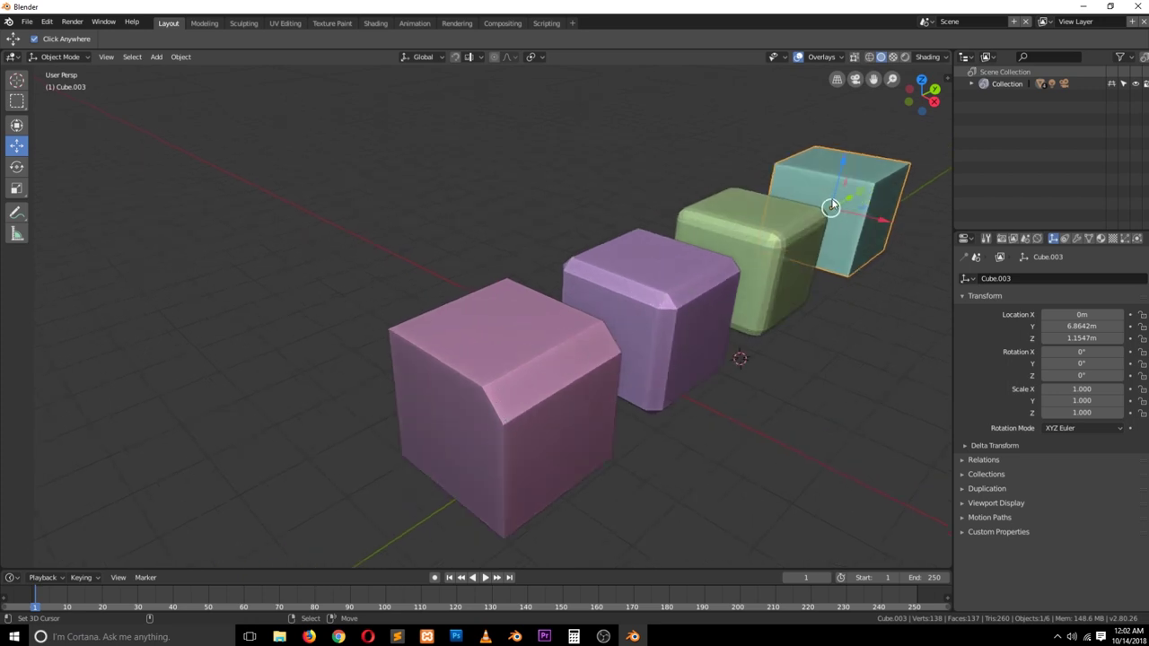
pyautogui.scroll(-3, 792, 283)
pyautogui.moveTo(761, 287)
pyautogui.mouseDown(button='middle')
pyautogui.moveTo(733, 288)
pyautogui.moveTo(760, 305)
pyautogui.mouseUp(button='middle')
pyautogui.moveTo(763, 310); pyautogui.dragTo(762, 311)
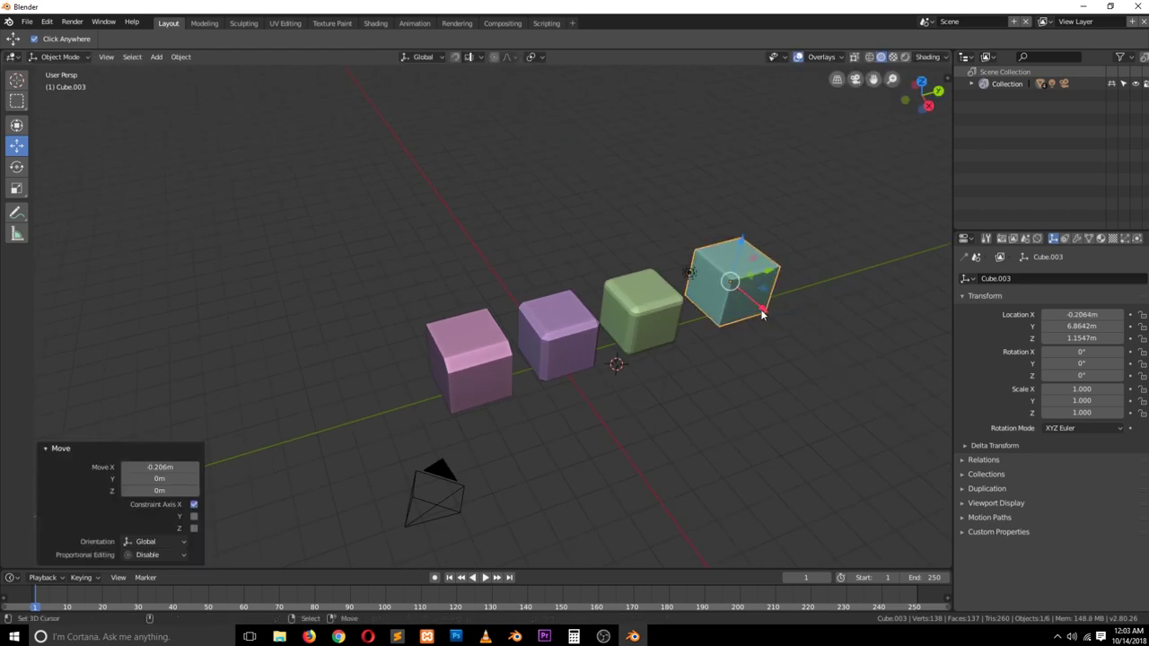
pyautogui.moveTo(763, 309); pyautogui.dragTo(541, 419)
pyautogui.moveTo(541, 418); pyautogui.dragTo(470, 358, button='middle')
pyautogui.scroll(2, 482, 364)
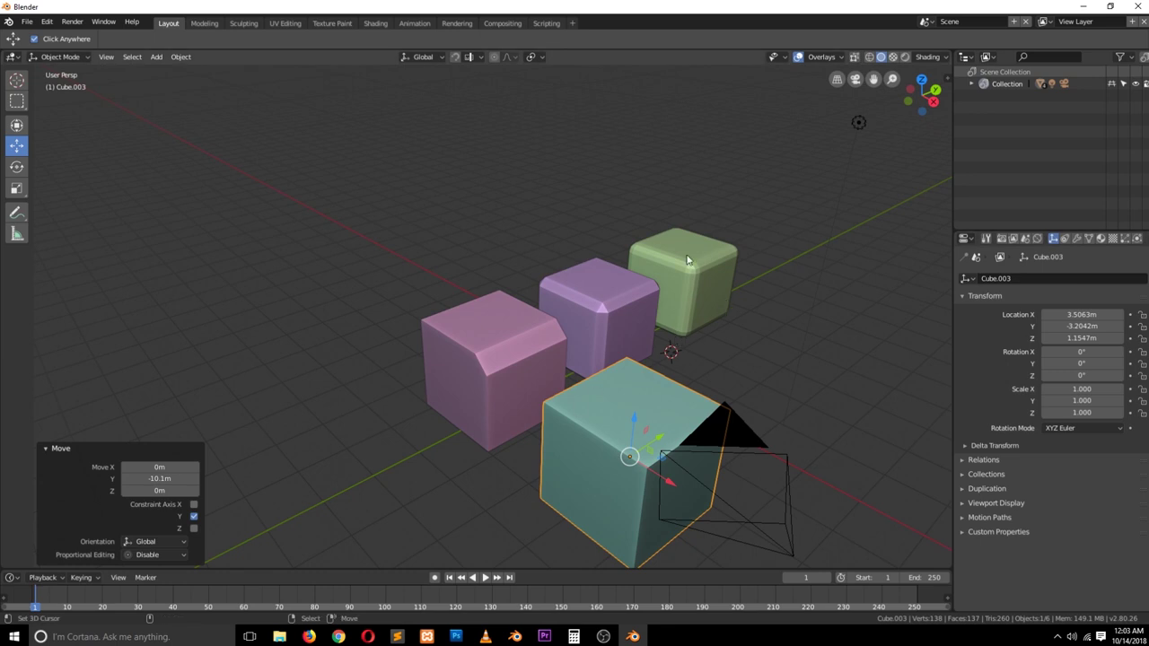
pyautogui.moveTo(622, 306); pyautogui.dragTo(595, 312, button='middle')
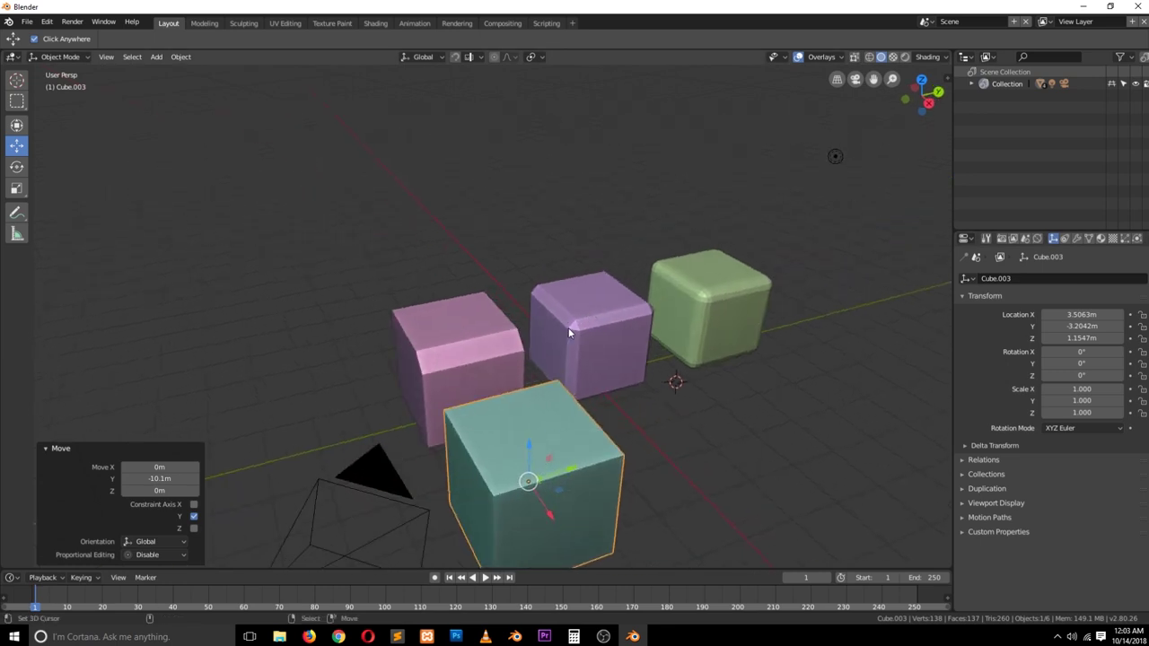
pyautogui.moveTo(579, 470); pyautogui.dragTo(723, 425)
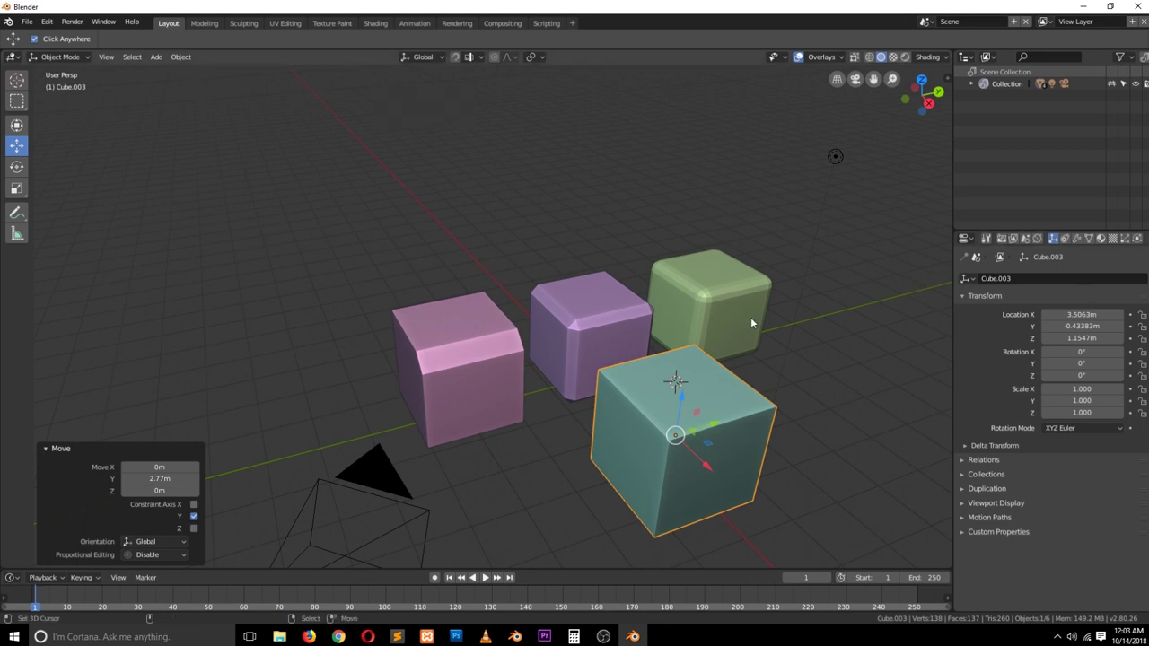
# Switch to Blender 2.79, show the default cube's modifier settings, and minimize that window to return to Blender 2.80.
pyautogui.click(514, 636)
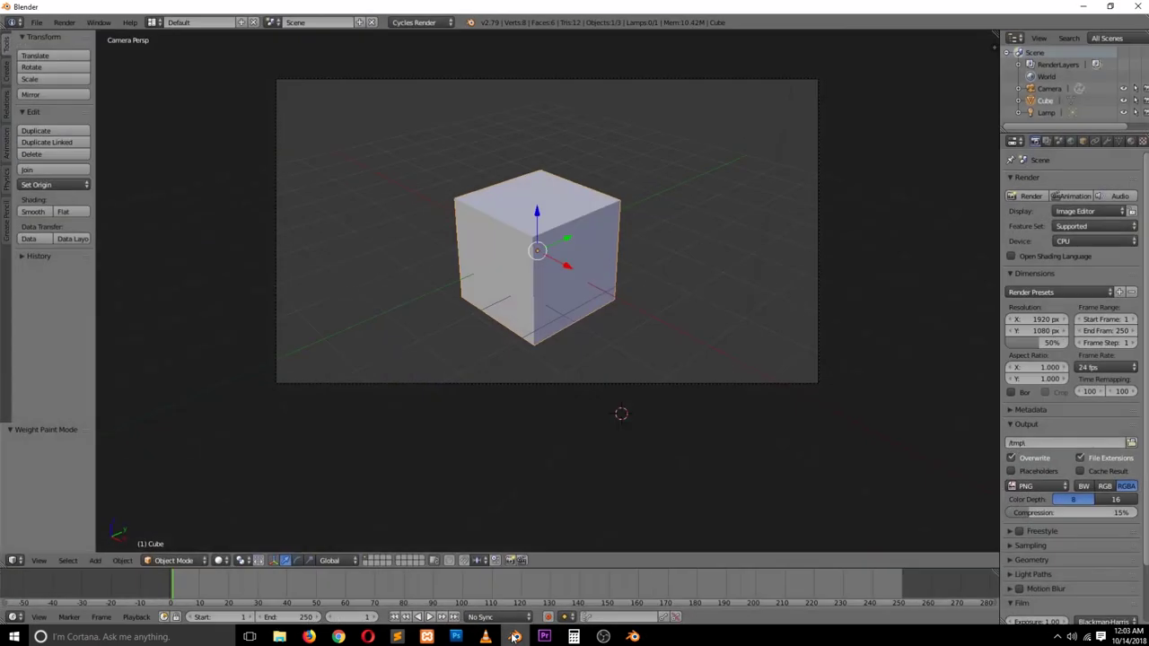
pyautogui.click(1107, 142)
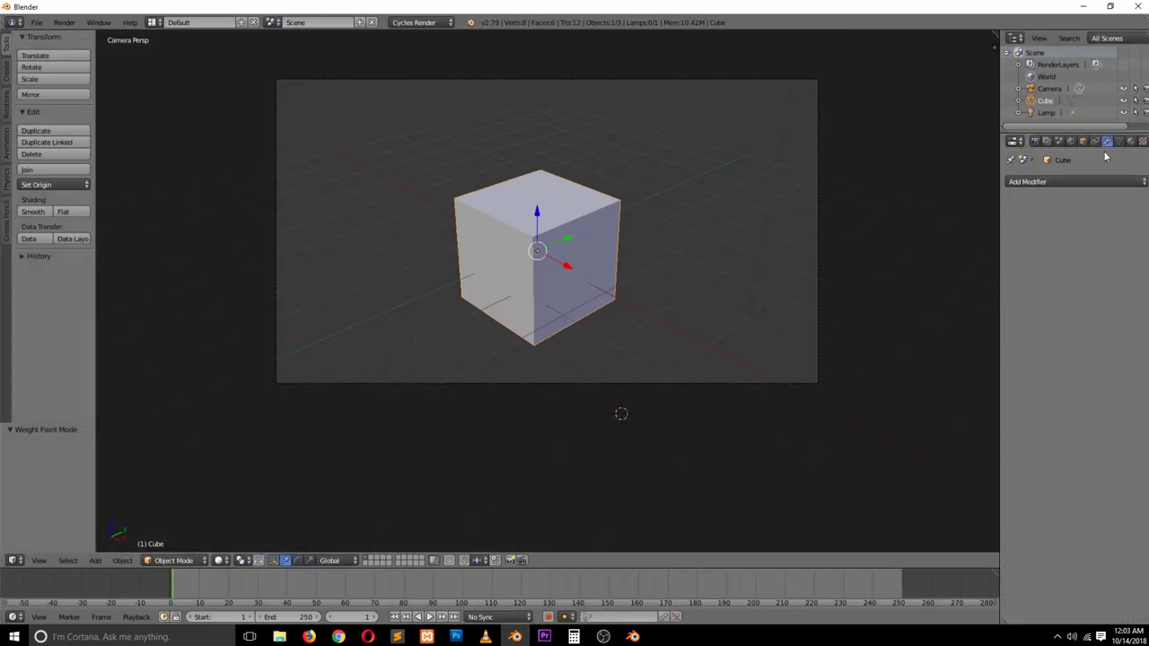
pyautogui.click(1084, 7)
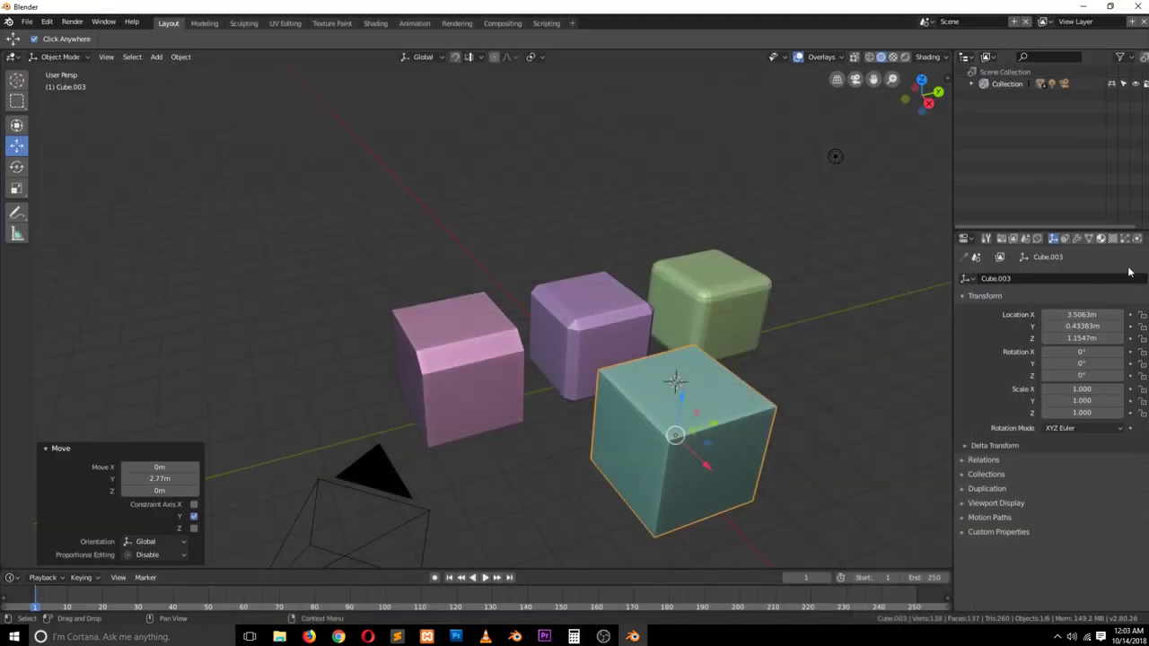
# Add a Bevel modifier to the teal cube with a width of 0.12 m and 3 segments.
pyautogui.click(1079, 238)
pyautogui.click(1046, 281)
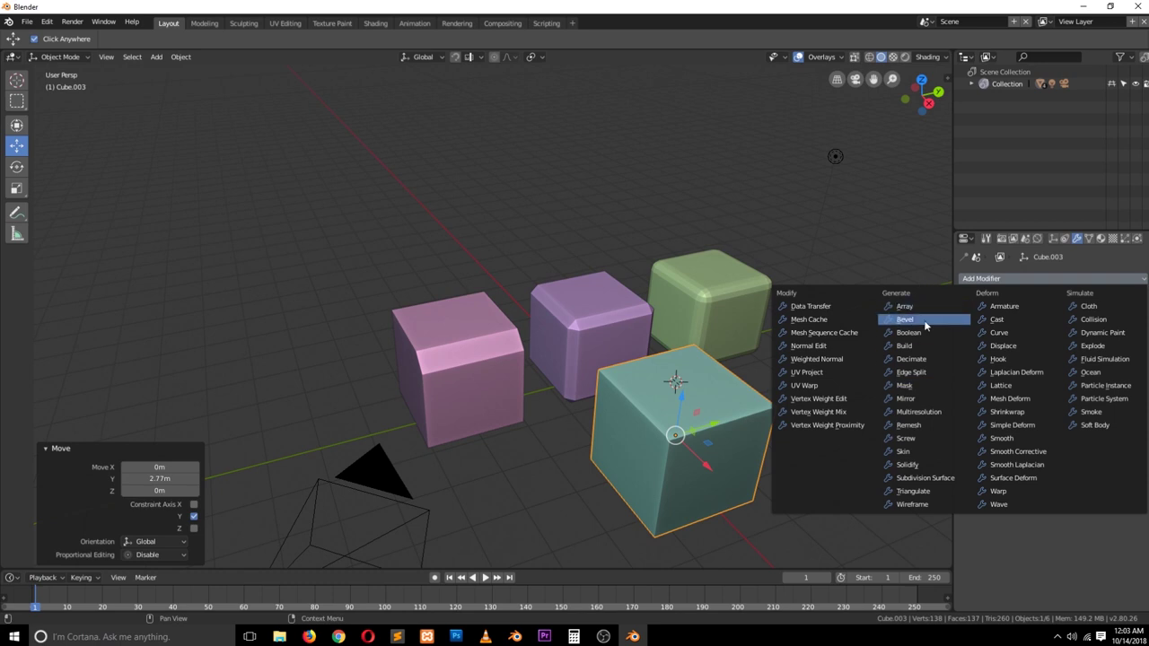
pyautogui.click(906, 320)
pyautogui.moveTo(805, 350)
pyautogui.mouseDown(button='middle')
pyautogui.moveTo(825, 328)
pyautogui.moveTo(785, 359)
pyautogui.mouseUp(button='middle')
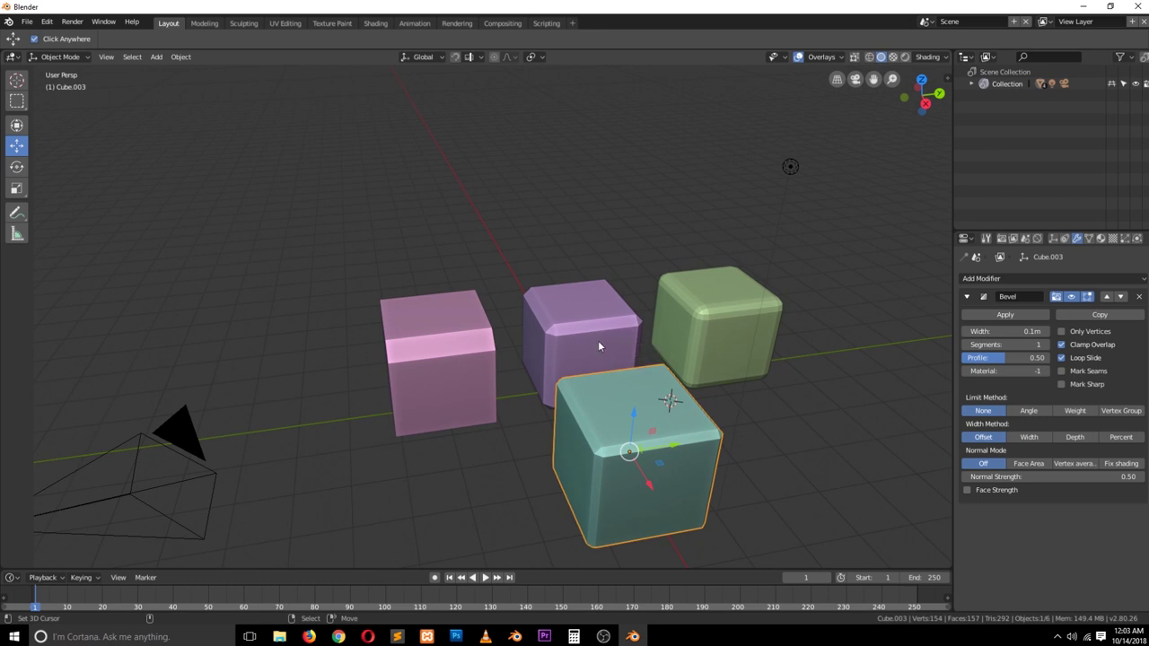
pyautogui.moveTo(588, 370); pyautogui.dragTo(605, 345, button='middle')
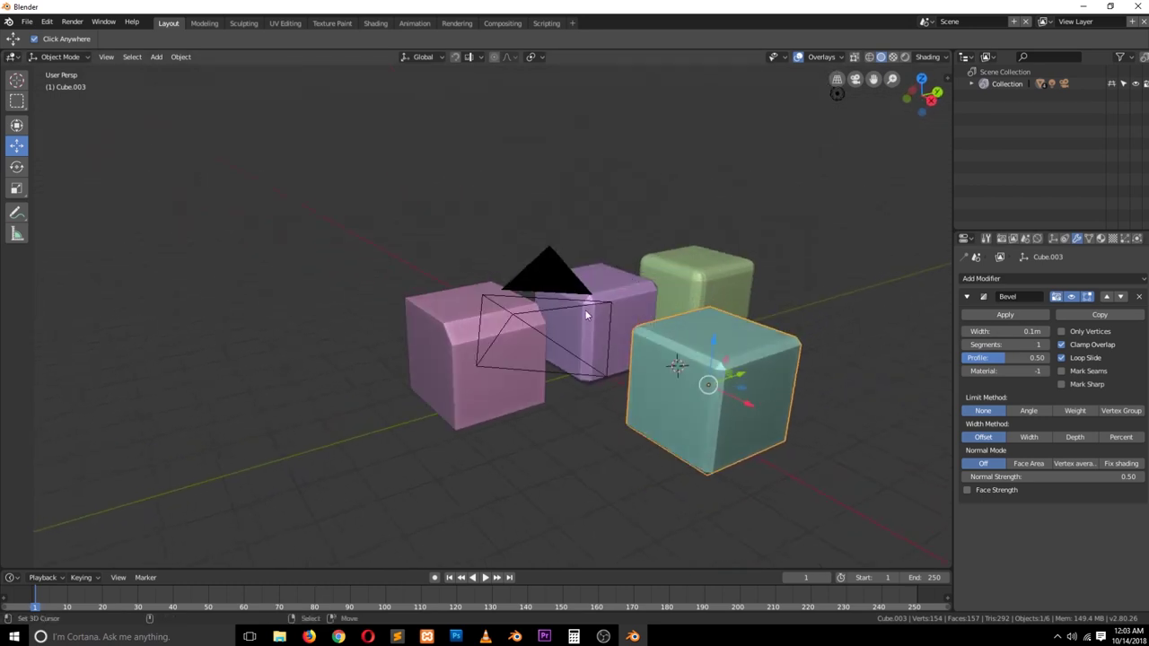
pyautogui.moveTo(1005, 331); pyautogui.dragTo(1032, 332)
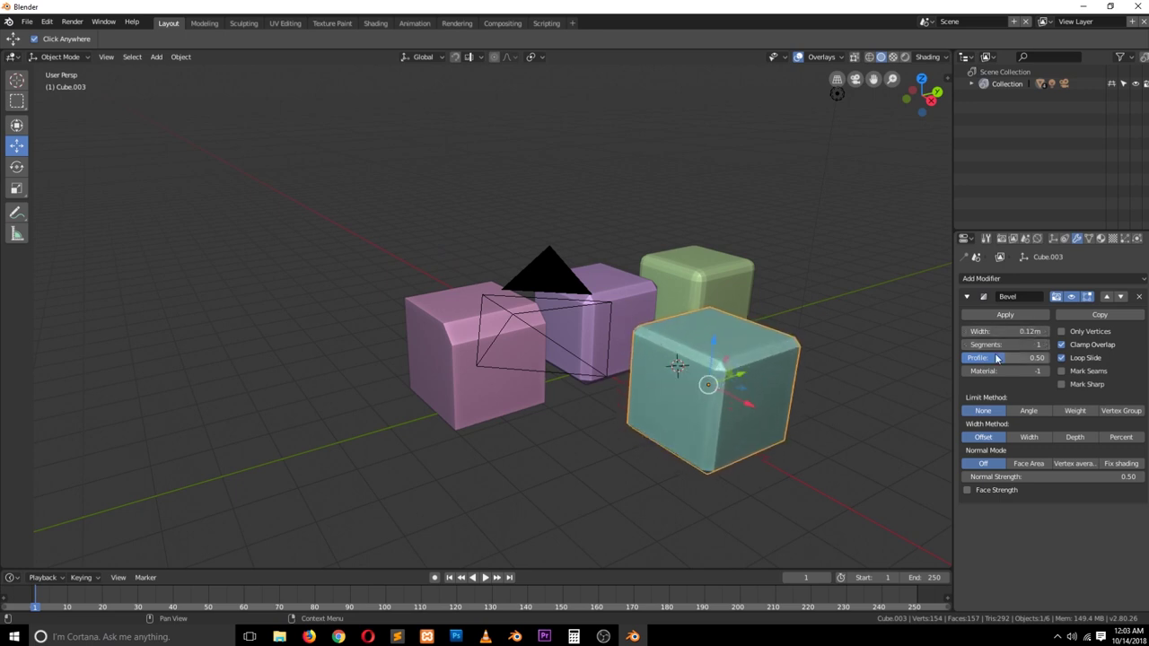
pyautogui.click(1047, 344)
pyautogui.click(1046, 344)
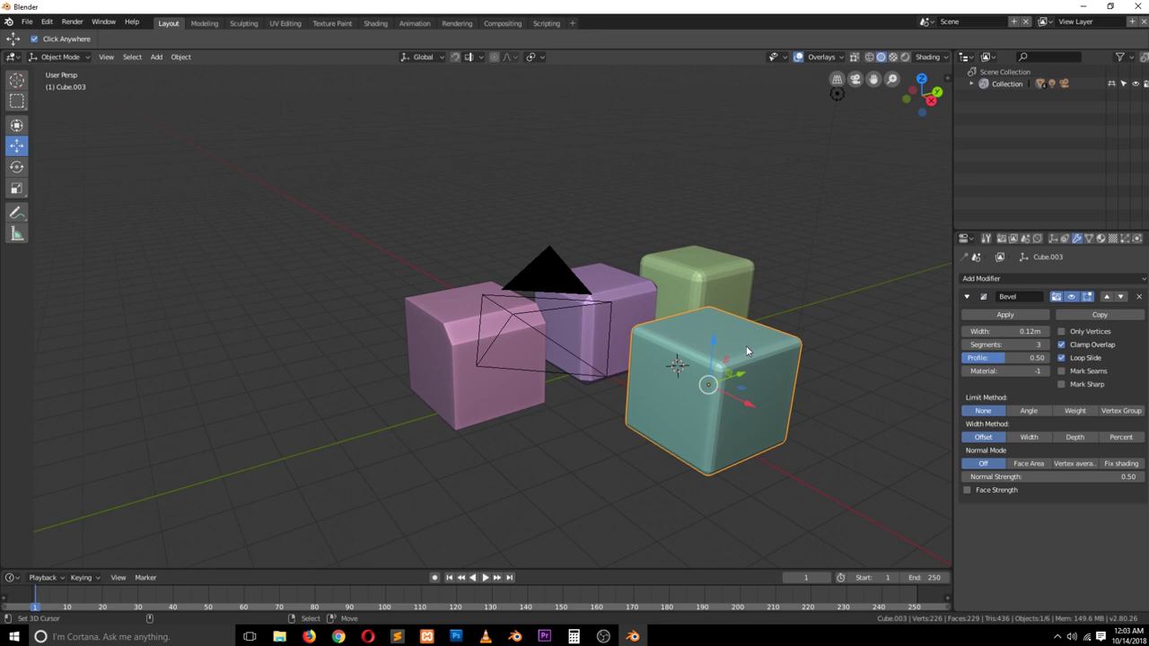
# Duplicate the bevelled teal cube along the Y axis and place the copy beside it, in front of the green cube.
pyautogui.moveTo(682, 297); pyautogui.dragTo(772, 296, button='middle')
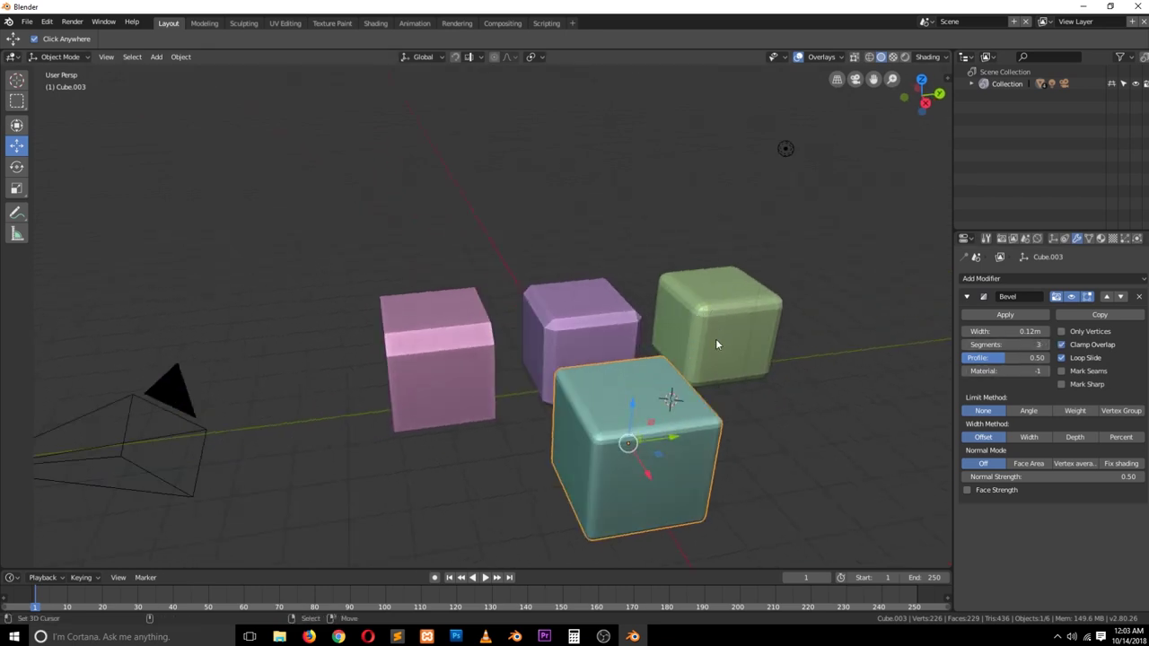
pyautogui.hotkey('shift', 'd')
pyautogui.press('y')
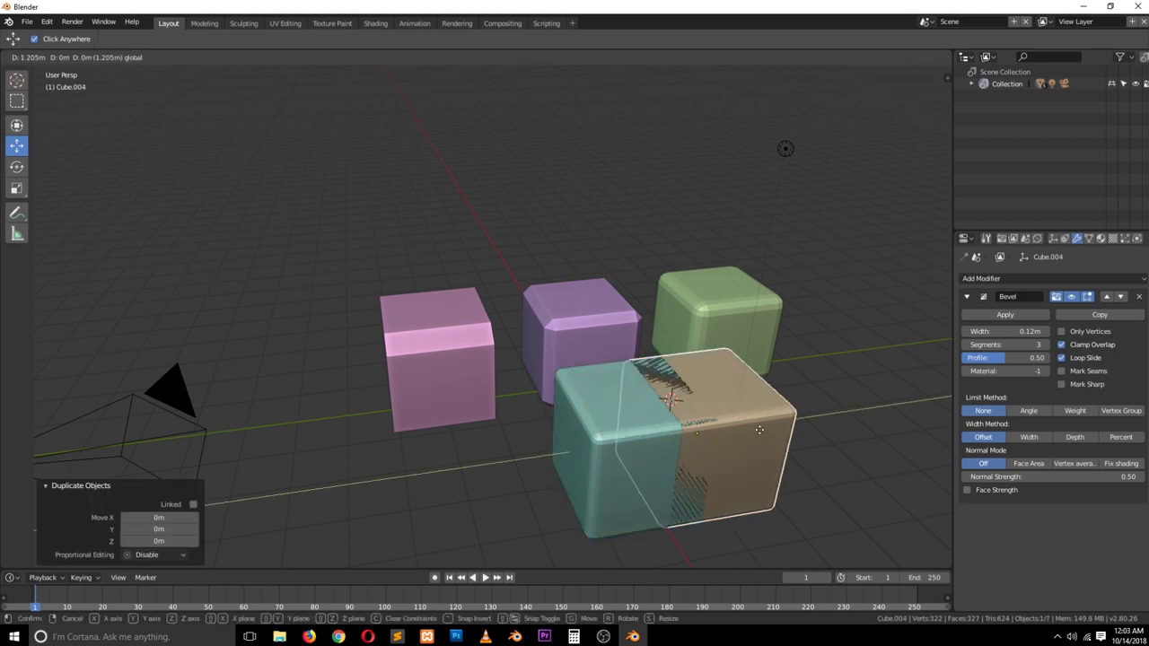
pyautogui.click(829, 409)
# Set the teal cube's Bevel modifier to 1 segment and a width of 0.21 m.
pyautogui.click(638, 449)
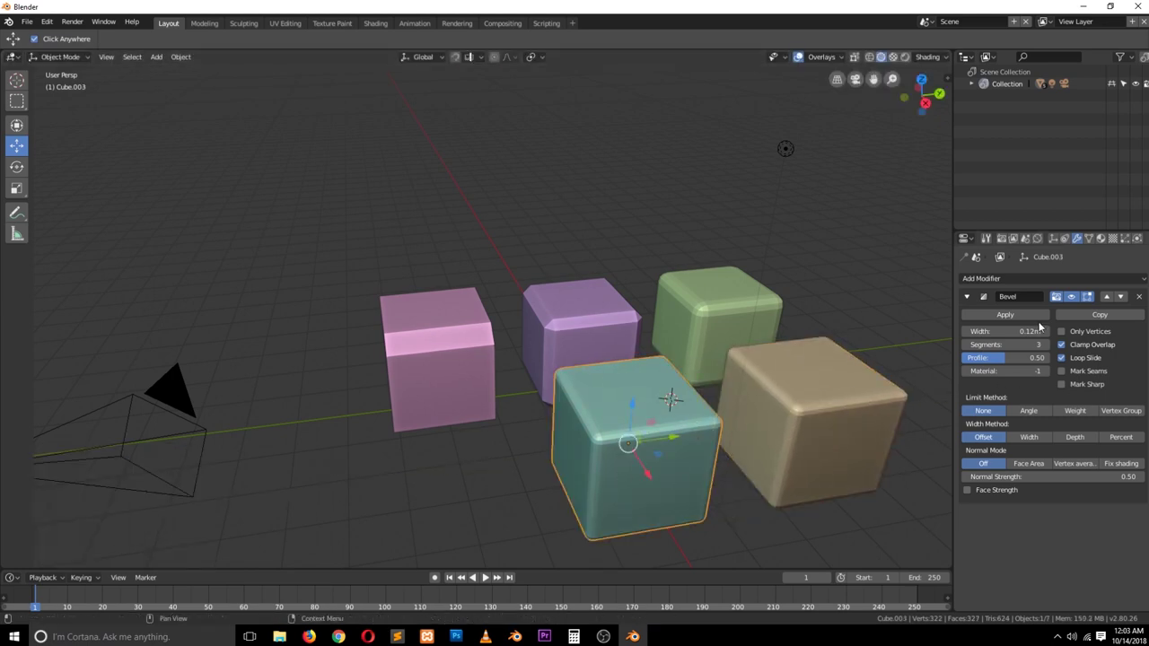
pyautogui.moveTo(1027, 344); pyautogui.dragTo(996, 344)
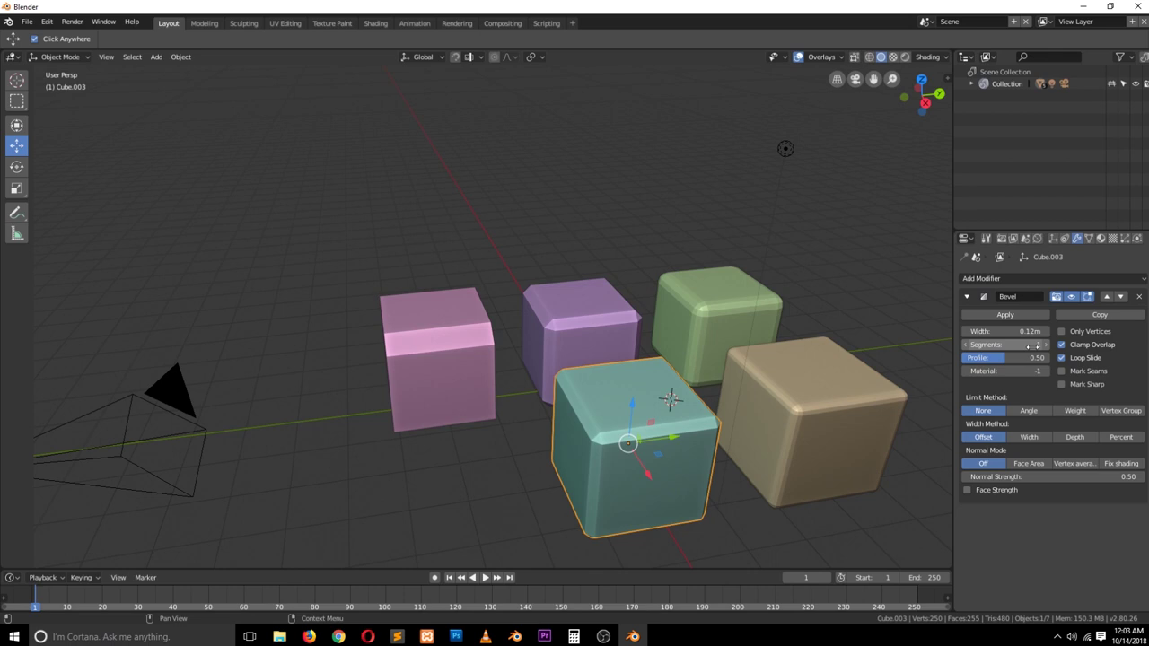
pyautogui.moveTo(1010, 331); pyautogui.dragTo(1044, 332)
pyautogui.moveTo(418, 351); pyautogui.dragTo(529, 370, button='middle')
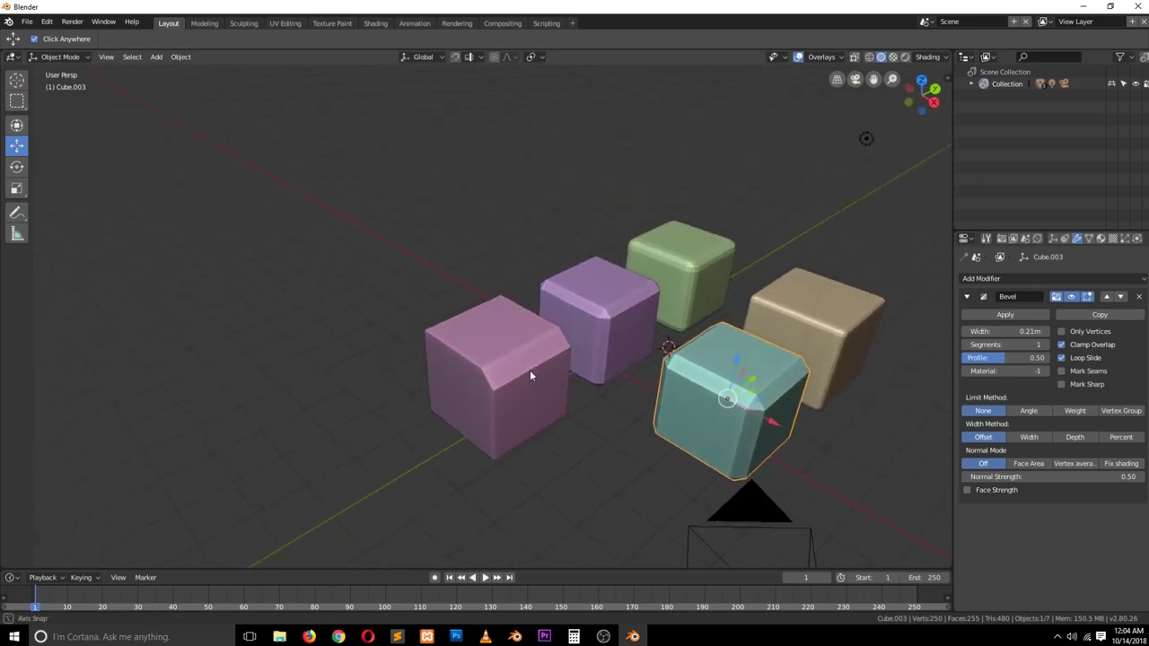
# Duplicate the teal cube, place the copy in front of the original, and remove the copy's Bevel modifier.
pyautogui.hotkey('shift', 'd')
pyautogui.rightClick(736, 349)
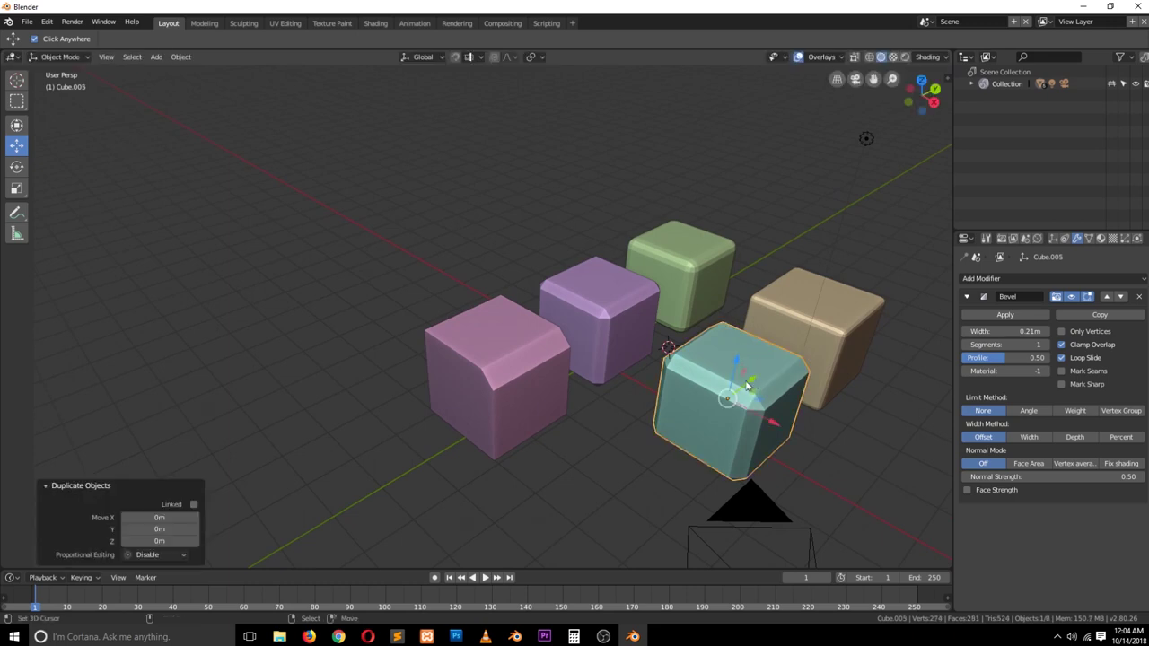
pyautogui.moveTo(759, 368); pyautogui.dragTo(662, 443)
pyautogui.click(1139, 296)
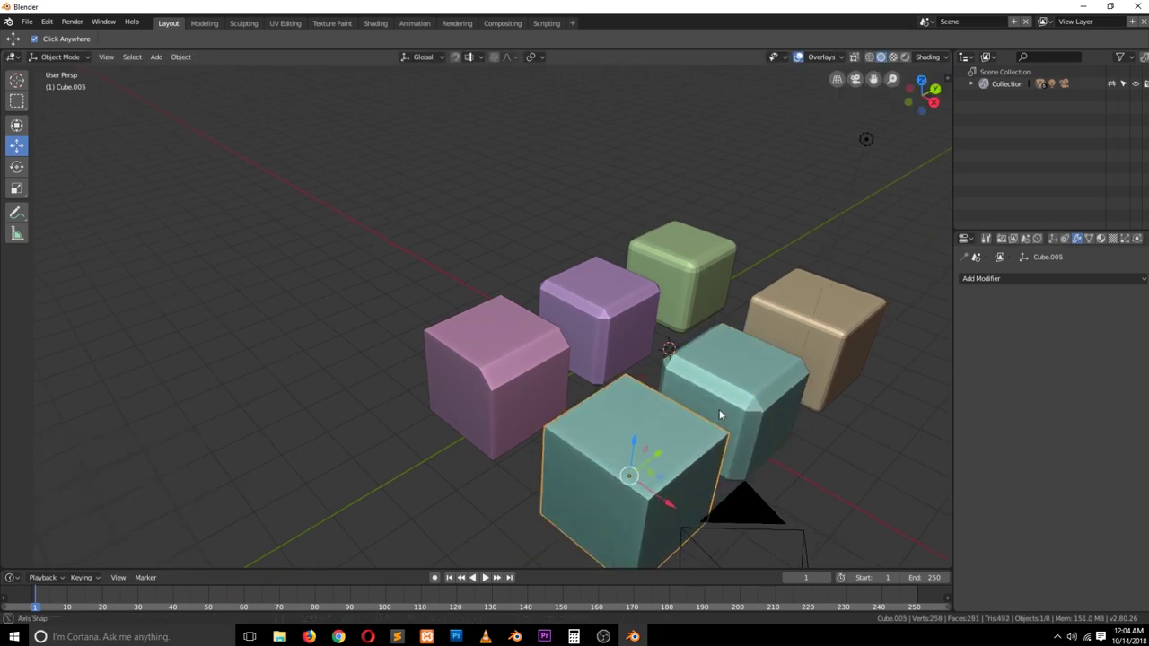
# Add a Bevel modifier to the front teal cube and limit it by Weight.
pyautogui.moveTo(682, 404); pyautogui.dragTo(721, 399, button='middle')
pyautogui.click(1057, 280)
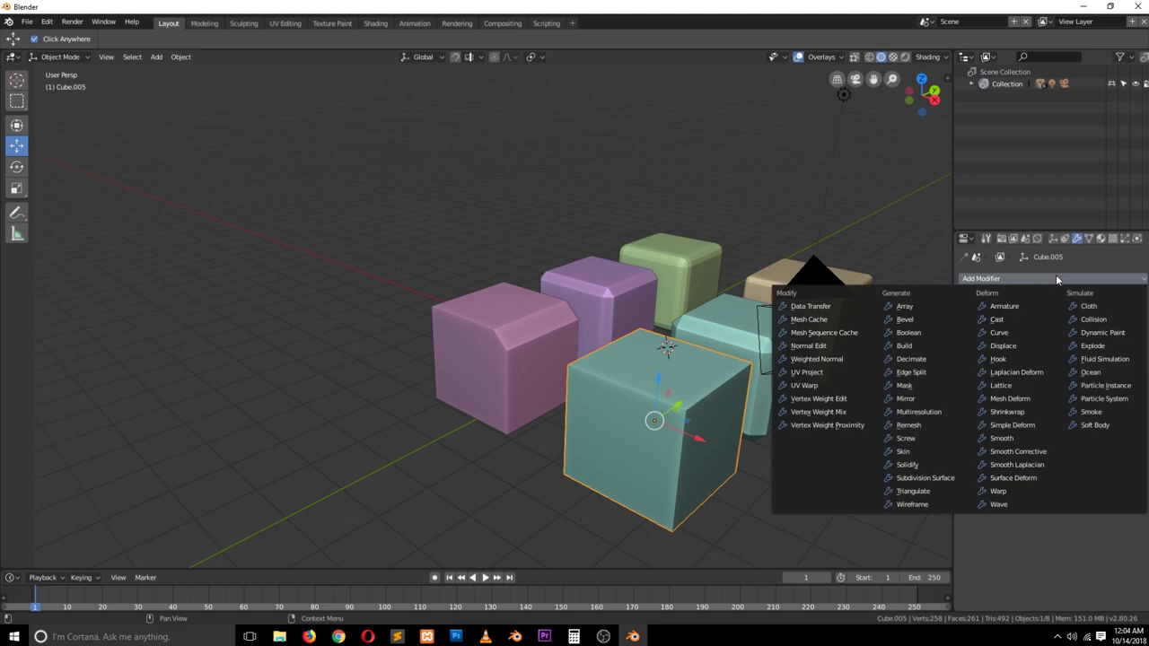
pyautogui.click(938, 323)
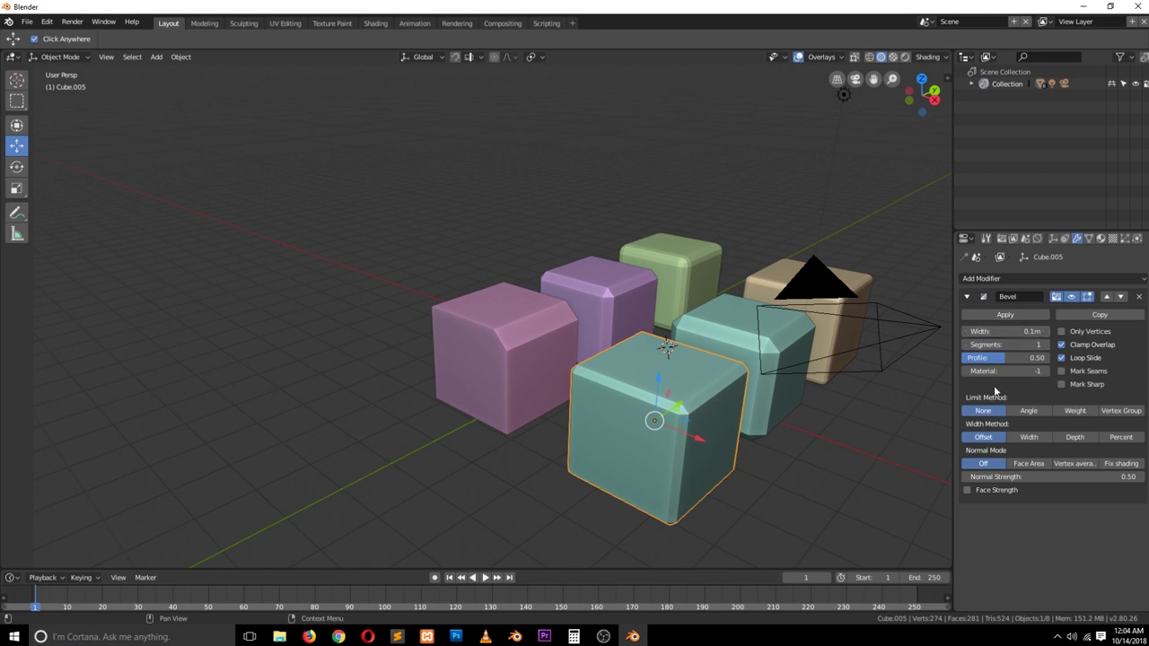
pyautogui.click(1074, 410)
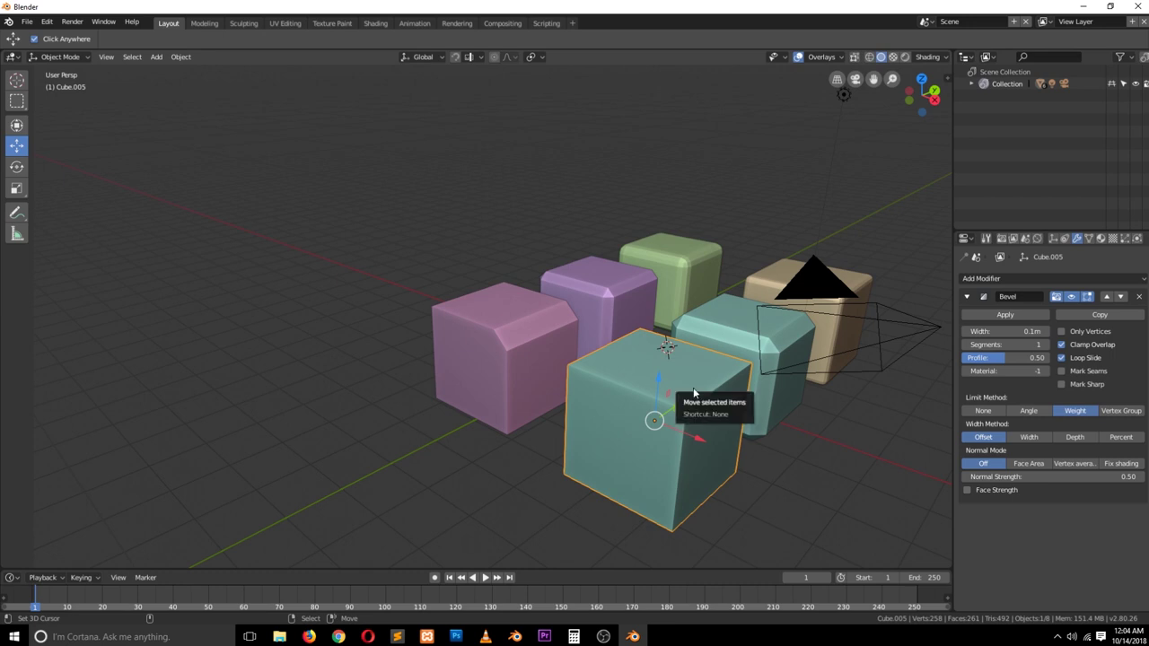
# In Edit Mode, select one top edge of the front teal cube and try to raise its edge bevel weight to about 1.
pyautogui.press('Tab')
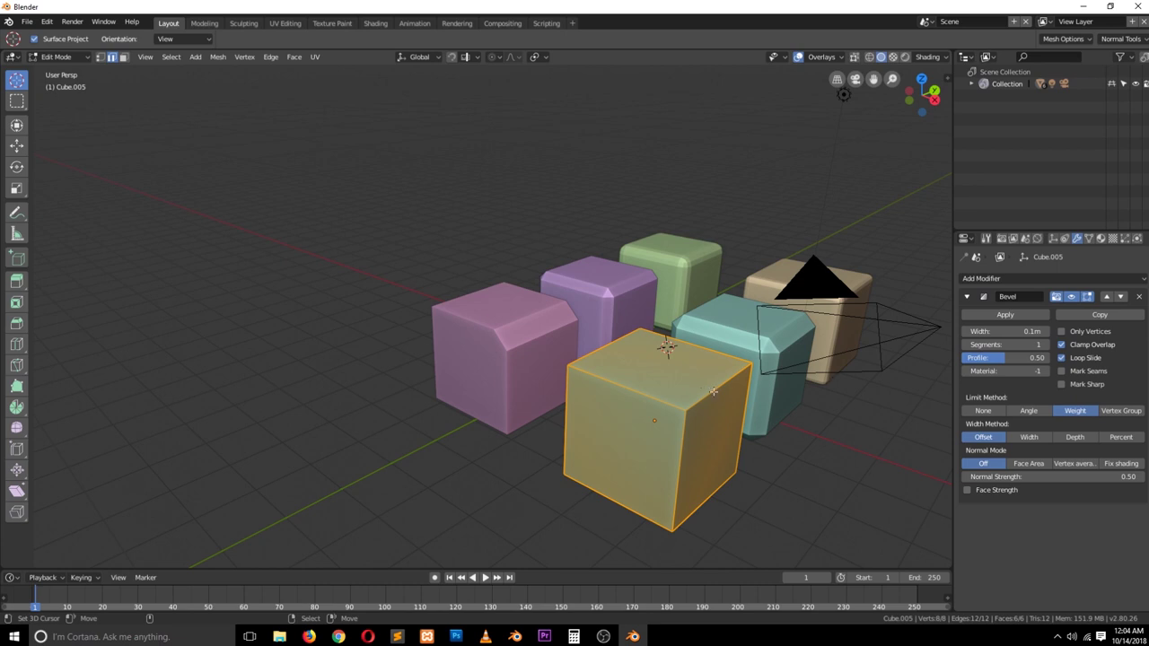
pyautogui.click(712, 391)
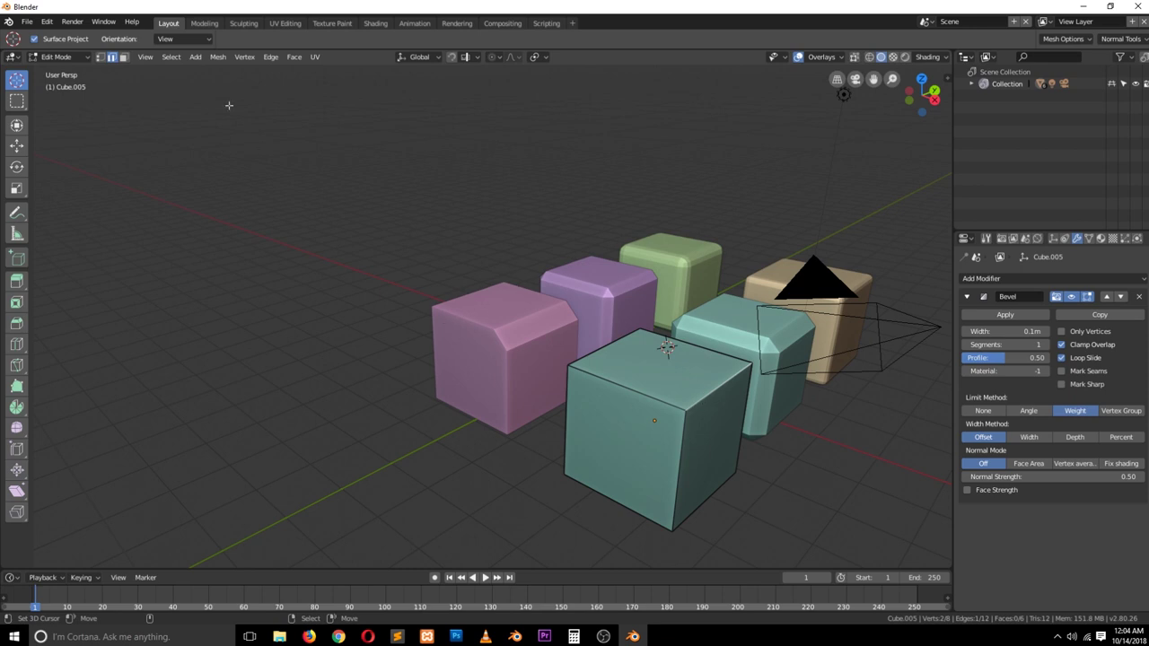
pyautogui.click(218, 57)
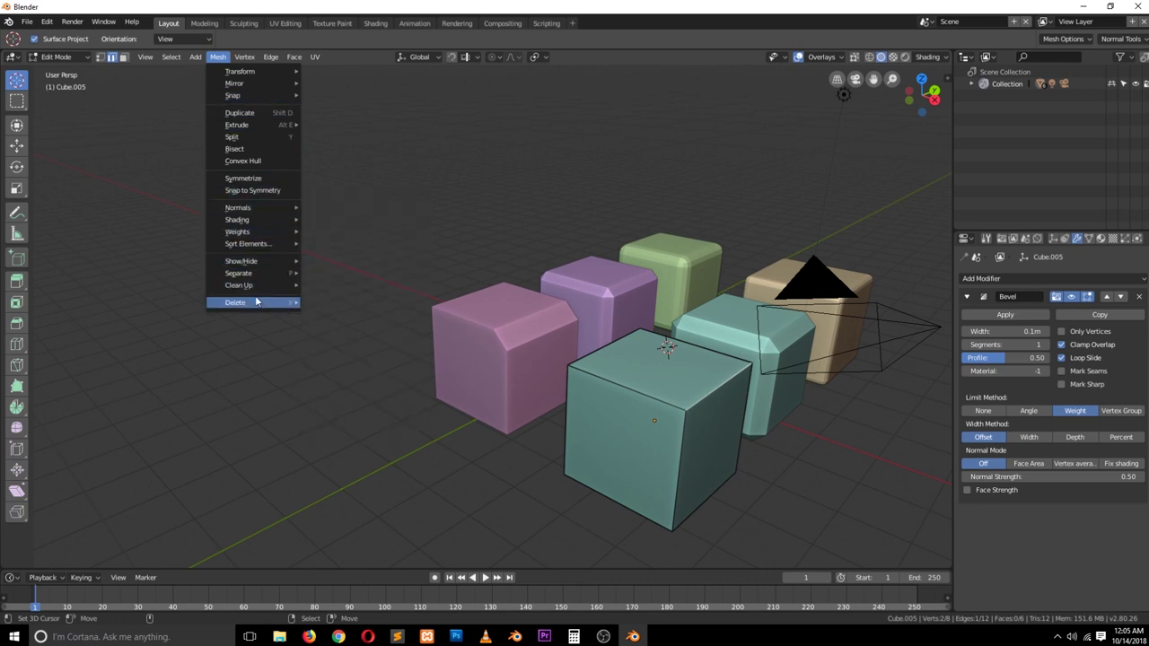
pyautogui.moveTo(258, 263)
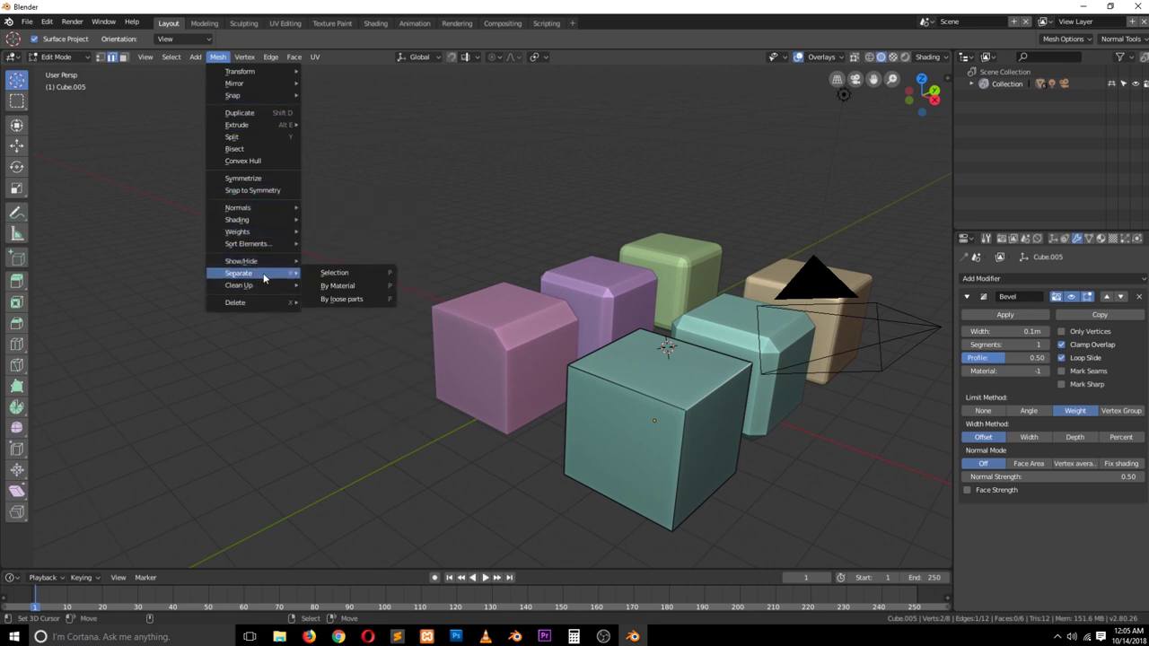
pyautogui.click(268, 56)
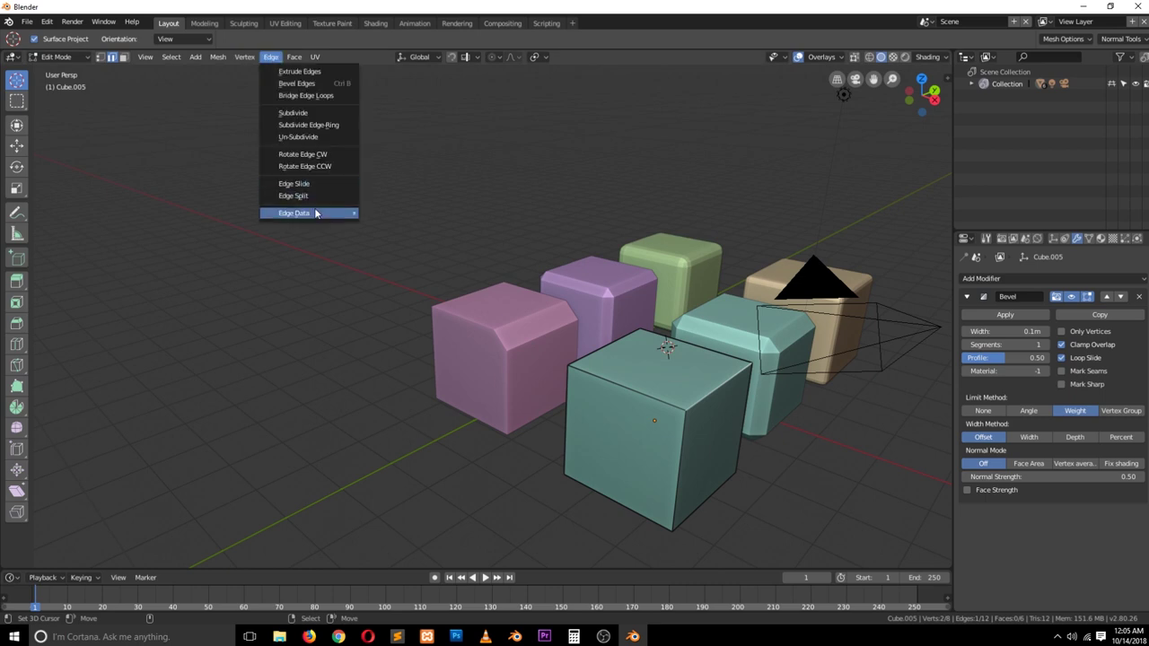
pyautogui.moveTo(315, 214)
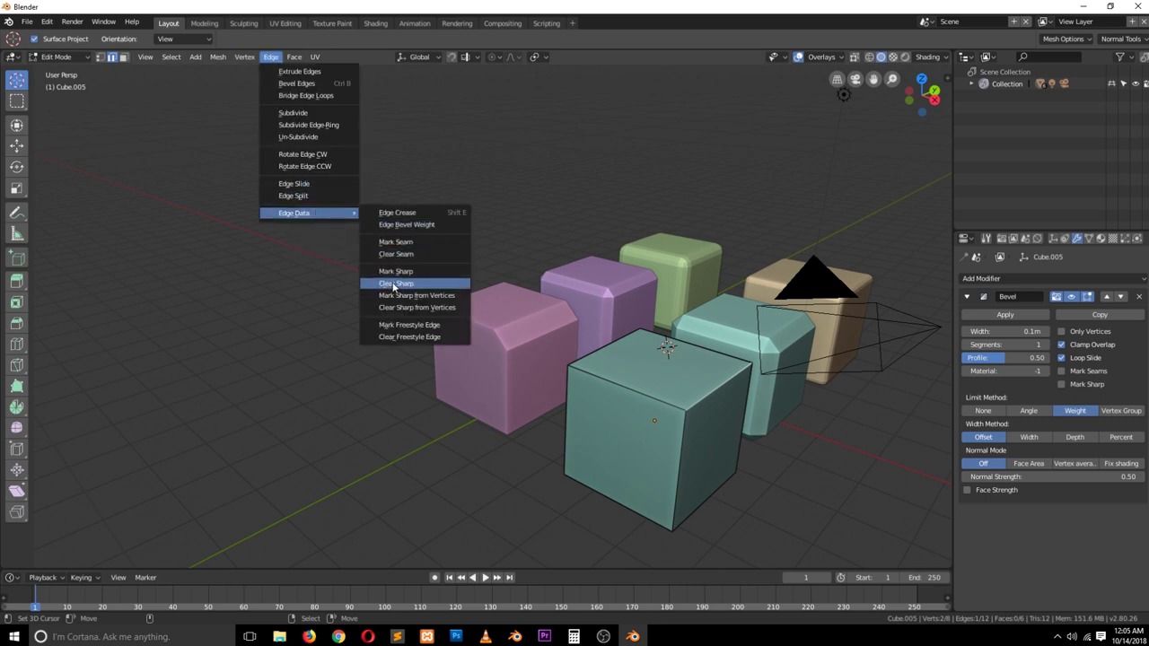
pyautogui.click(409, 225)
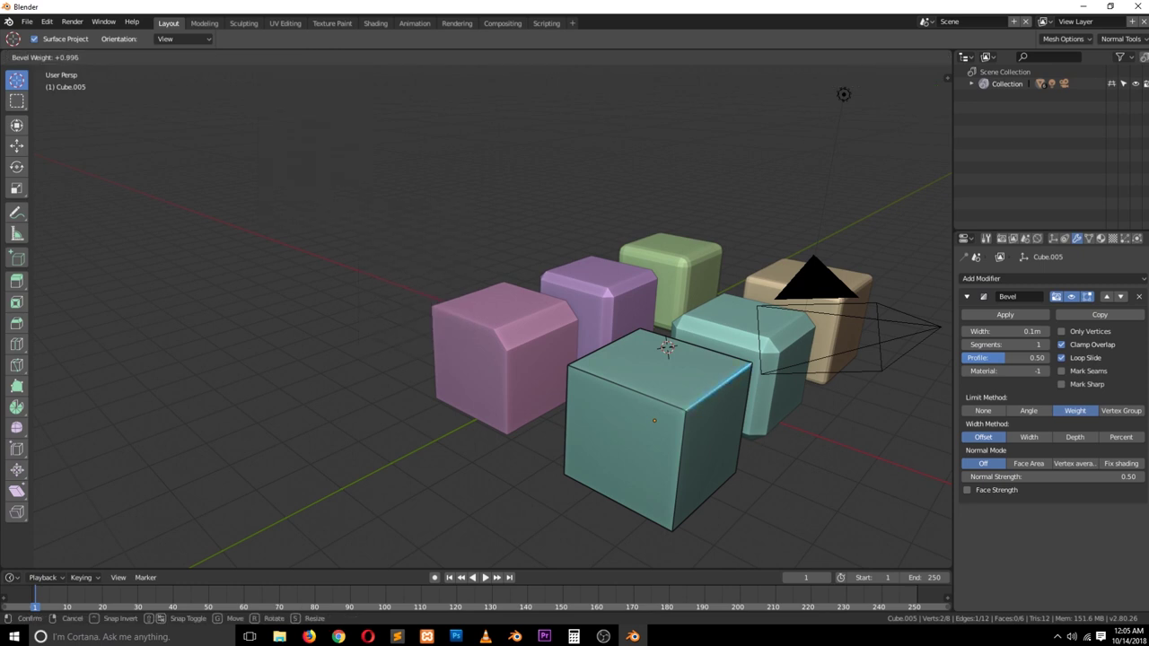
pyautogui.click(323, 195)
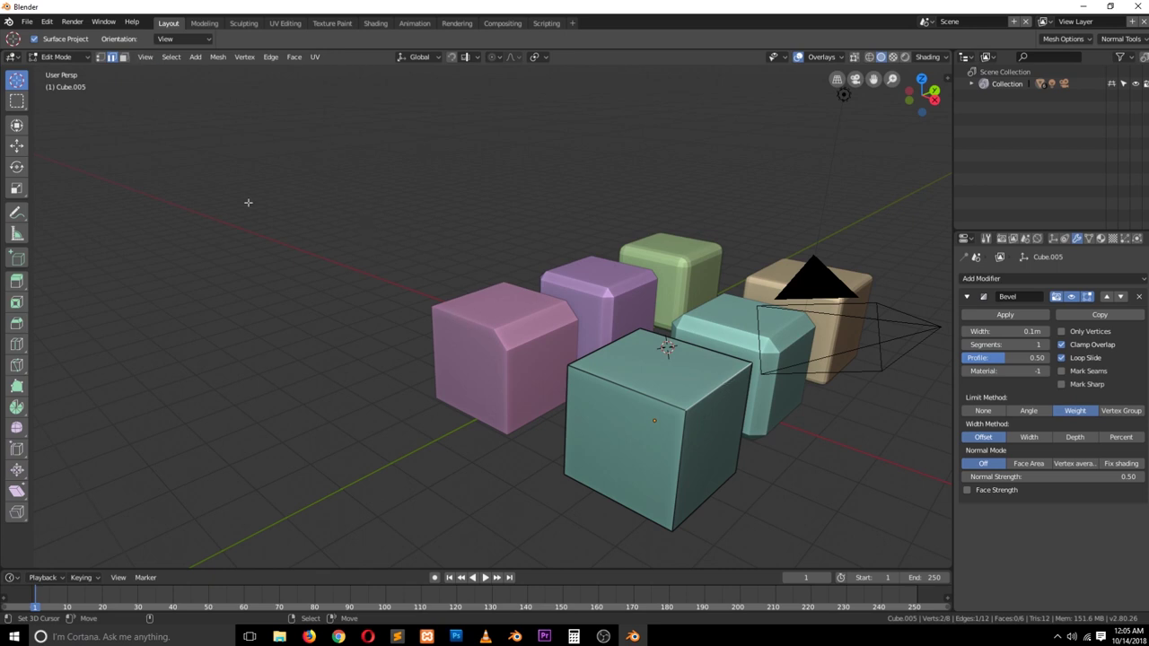
# Set the selected top edge of the front teal cube to an edge bevel weight of 1 and return to Object Mode.
pyautogui.click(270, 56)
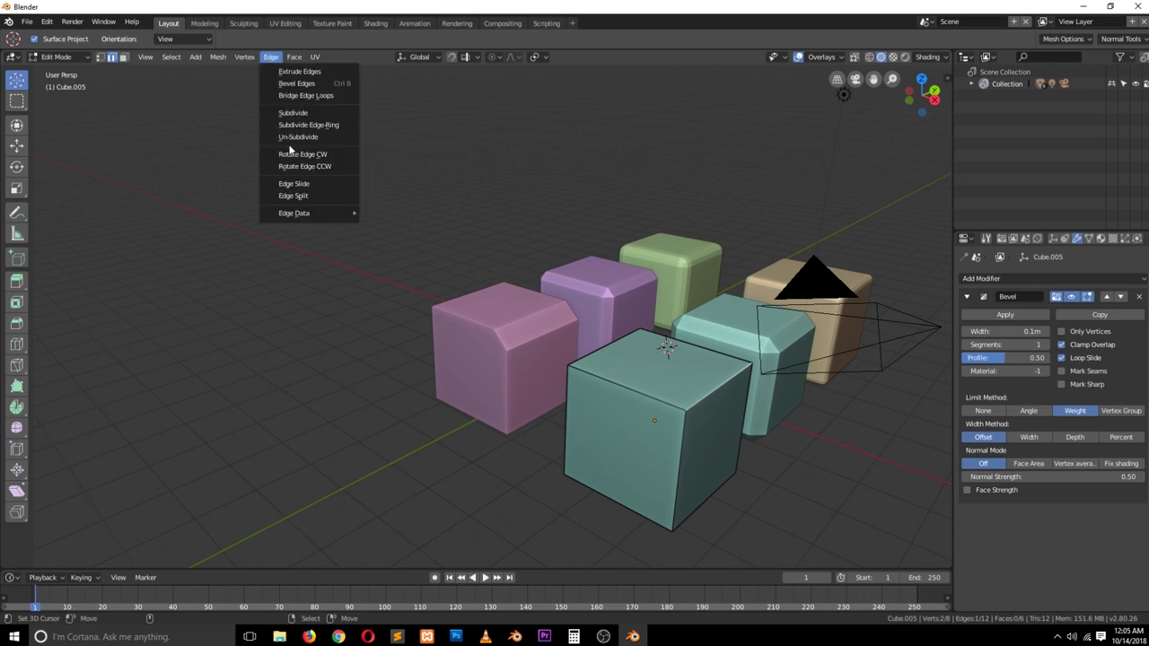
pyautogui.moveTo(320, 215)
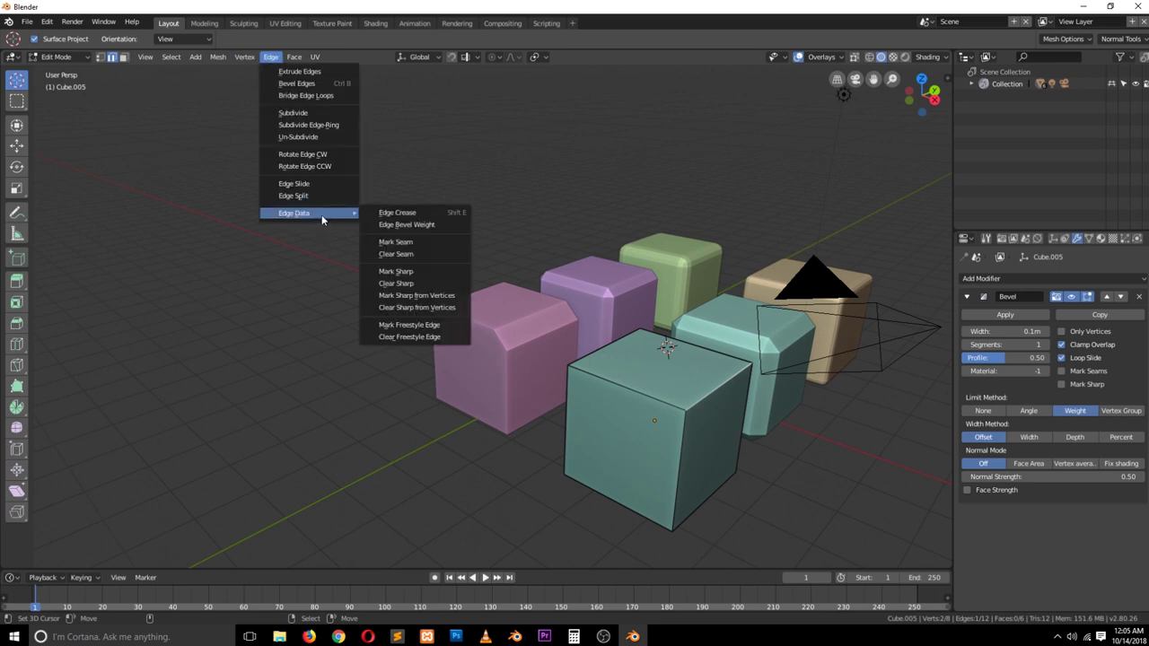
pyautogui.click(407, 224)
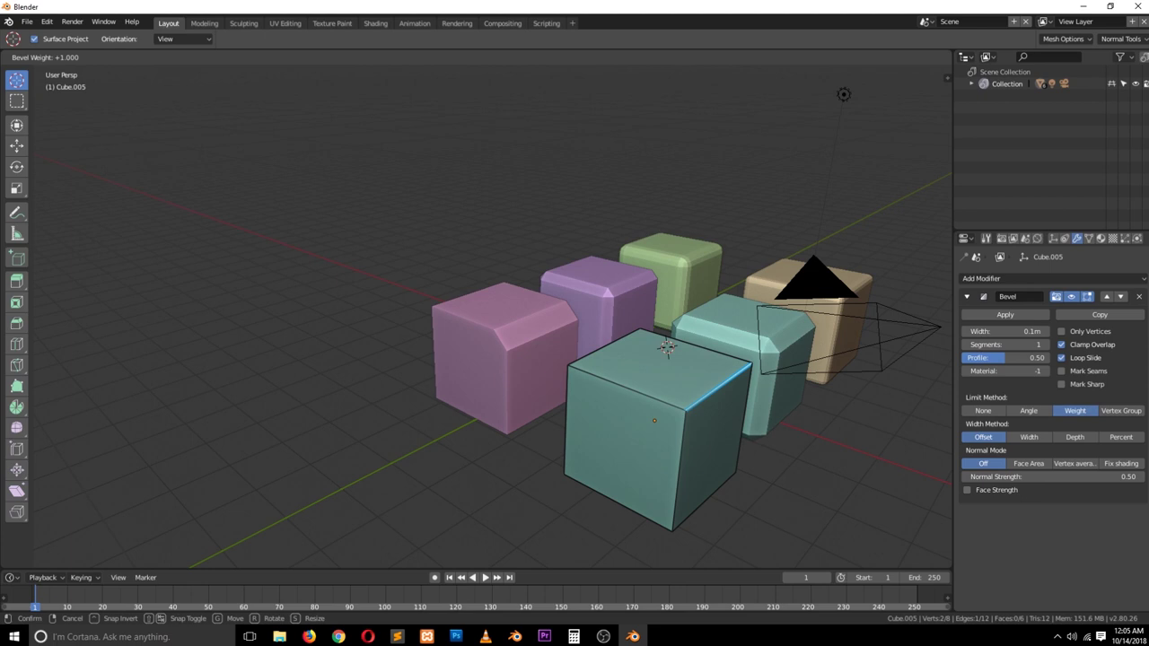
pyautogui.click(737, 414)
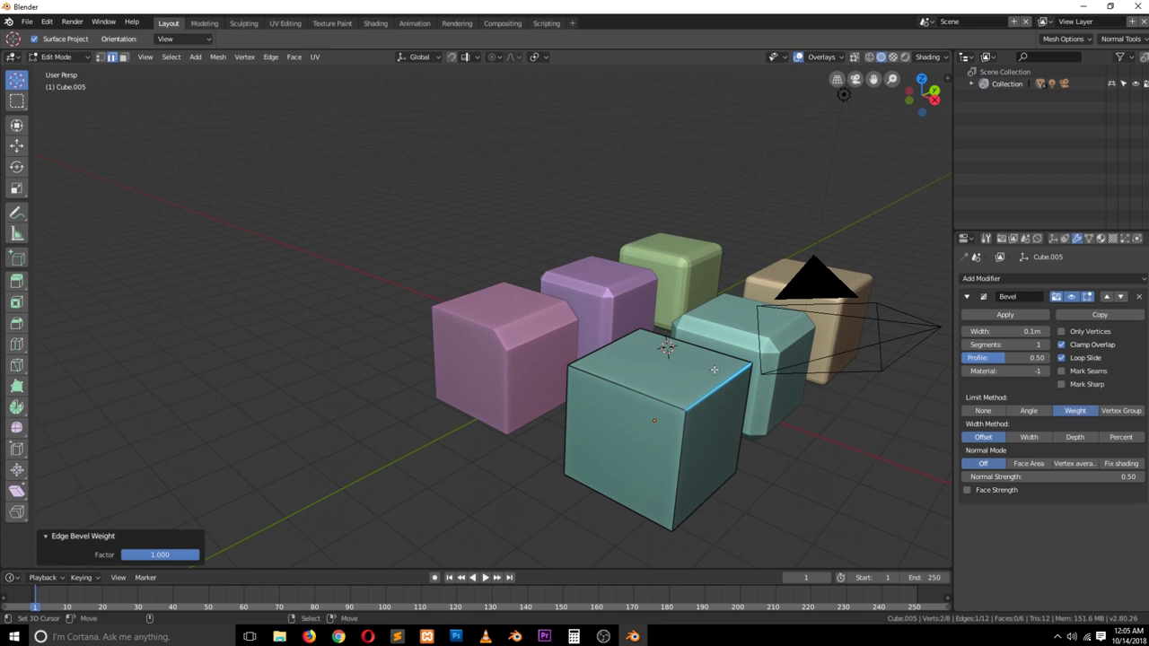
pyautogui.press('Tab')
# Set the front teal cube's Bevel modifier to a width of 0.85 m, 10 segments and a profile of 0.04.
pyautogui.moveTo(692, 423); pyautogui.dragTo(637, 395, button='middle')
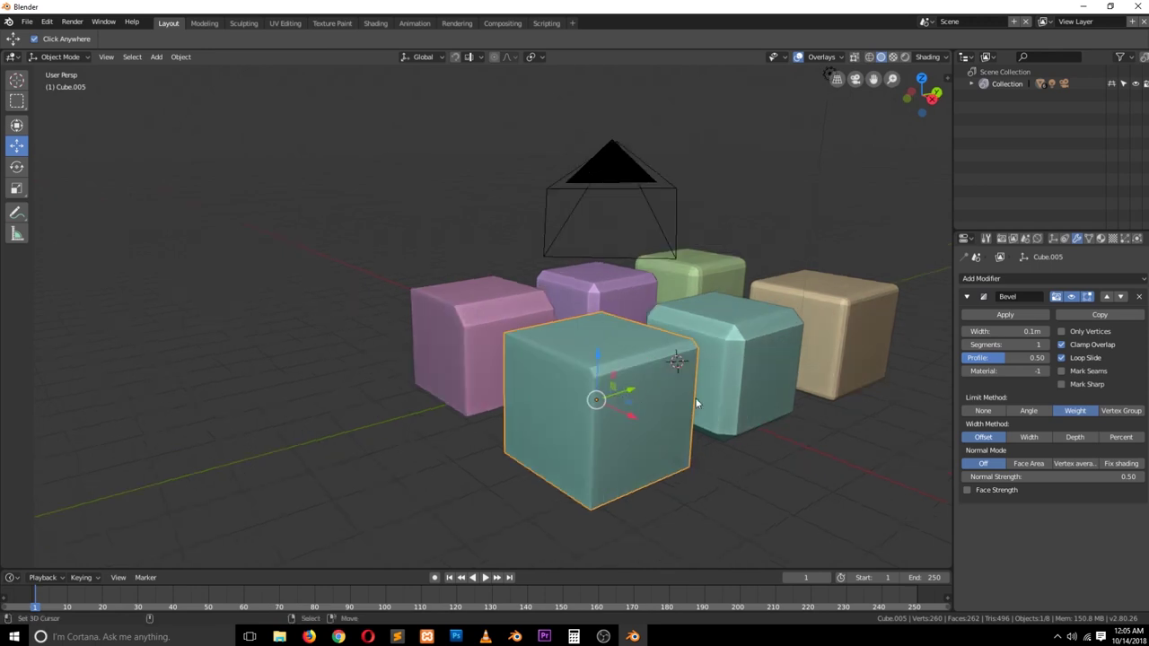
pyautogui.moveTo(1005, 331)
pyautogui.mouseDown()
pyautogui.moveTo(1064, 331)
pyautogui.moveTo(1020, 331)
pyautogui.mouseUp()
pyautogui.moveTo(716, 315); pyautogui.dragTo(675, 350, button='middle')
pyautogui.moveTo(1026, 331); pyautogui.dragTo(958, 357)
pyautogui.click(780, 367)
pyautogui.moveTo(736, 361)
pyautogui.mouseDown(button='middle')
pyautogui.moveTo(781, 355)
pyautogui.moveTo(745, 364)
pyautogui.mouseUp(button='middle')
pyautogui.moveTo(1041, 331); pyautogui.dragTo(1063, 345)
pyautogui.moveTo(503, 296); pyautogui.dragTo(449, 320, button='middle')
# In Edit Mode, widen the pink cube's chamfer by moving its upper edge inward and its lower edge down about 0.51 m along Z.
pyautogui.click(454, 329)
pyautogui.press('Tab')
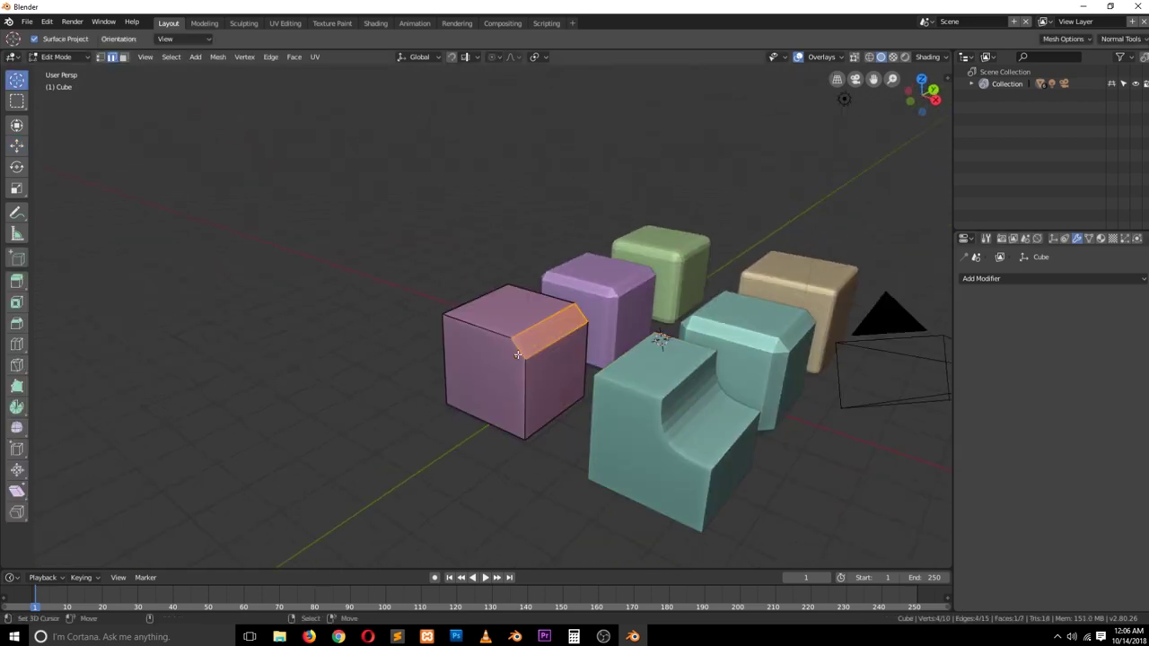
pyautogui.scroll(3, 518, 358)
pyautogui.click(606, 352)
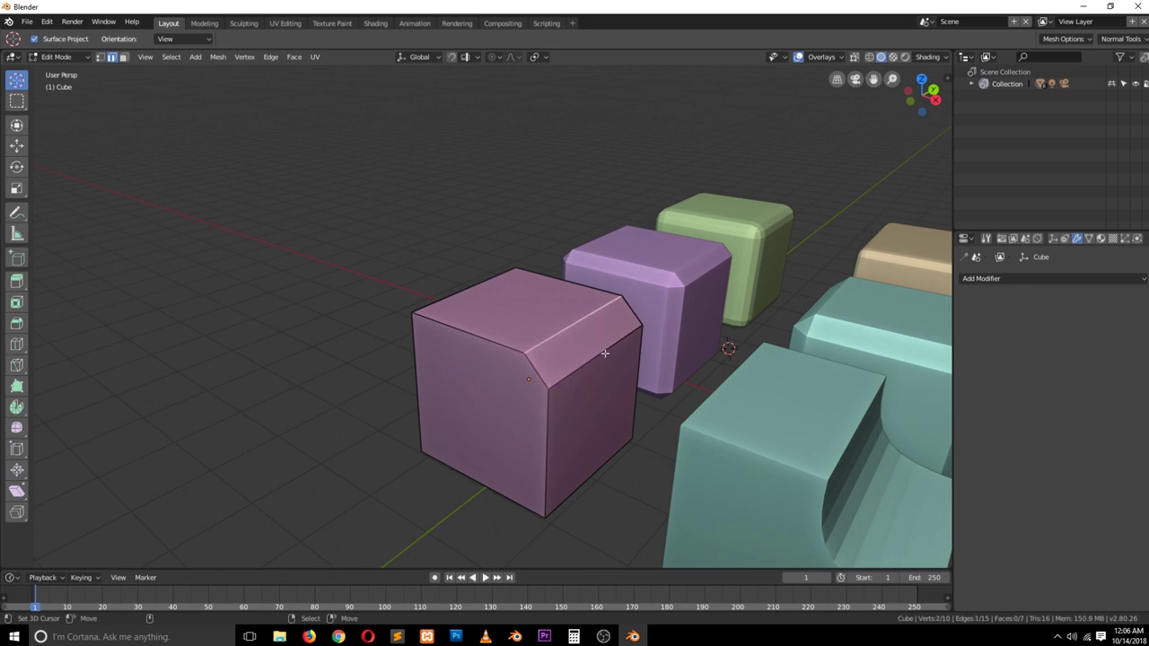
pyautogui.click(558, 334)
pyautogui.click(16, 145)
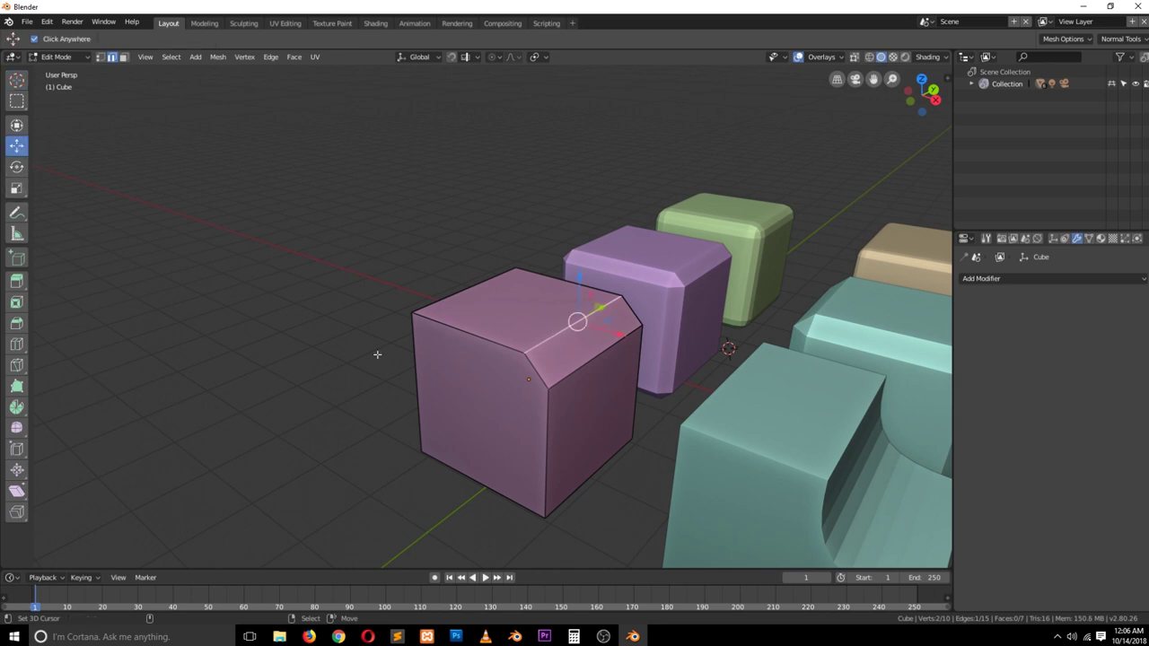
pyautogui.click(628, 338)
pyautogui.moveTo(601, 349)
pyautogui.mouseDown()
pyautogui.moveTo(612, 375)
pyautogui.moveTo(619, 362)
pyautogui.mouseUp()
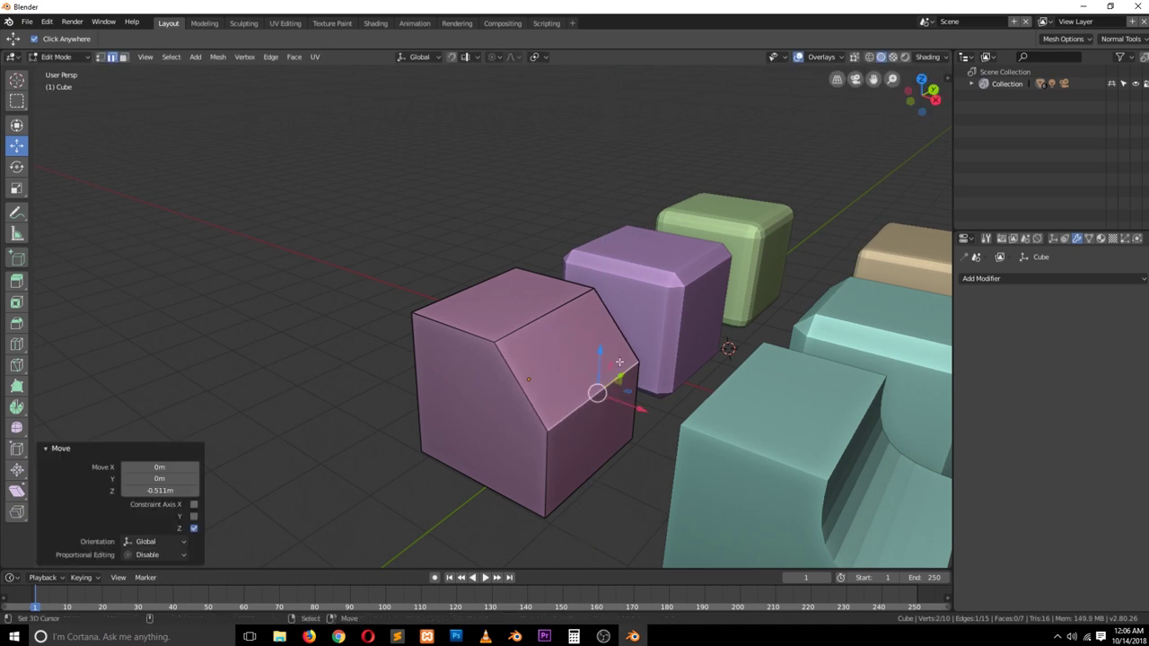
pyautogui.scroll(-3, 697, 413)
pyautogui.press('Tab')
# Reselect the front teal cube, then switch to the Blender 2.79 window containing the default cube.
pyautogui.click(691, 408)
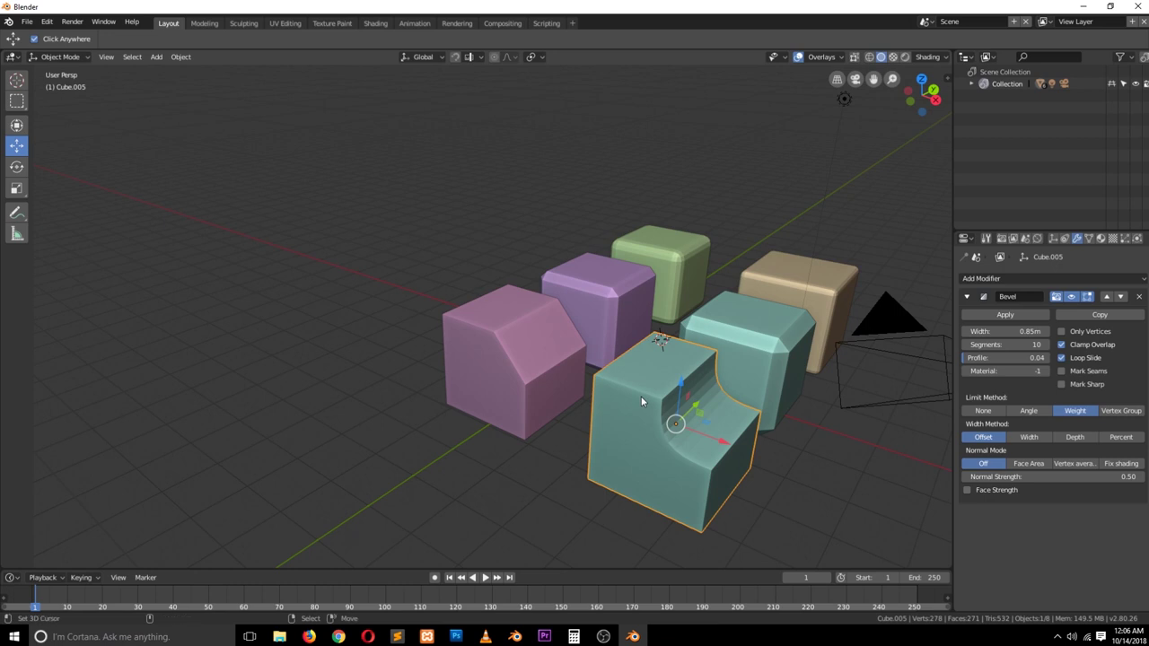
pyautogui.click(514, 636)
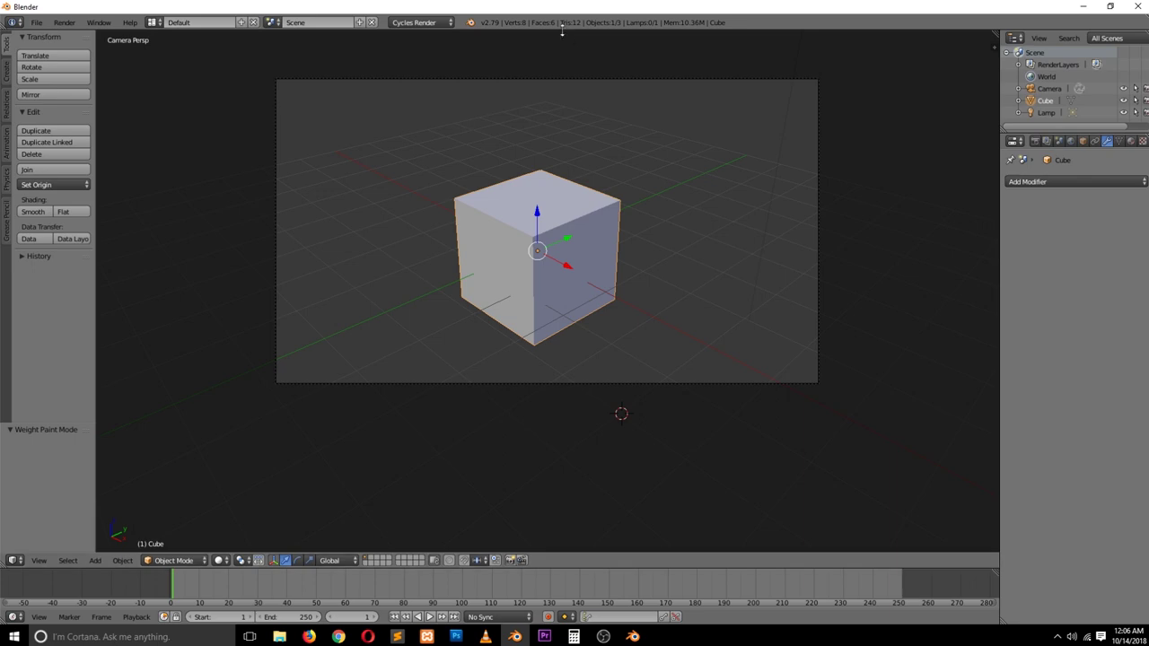
pyautogui.click(633, 636)
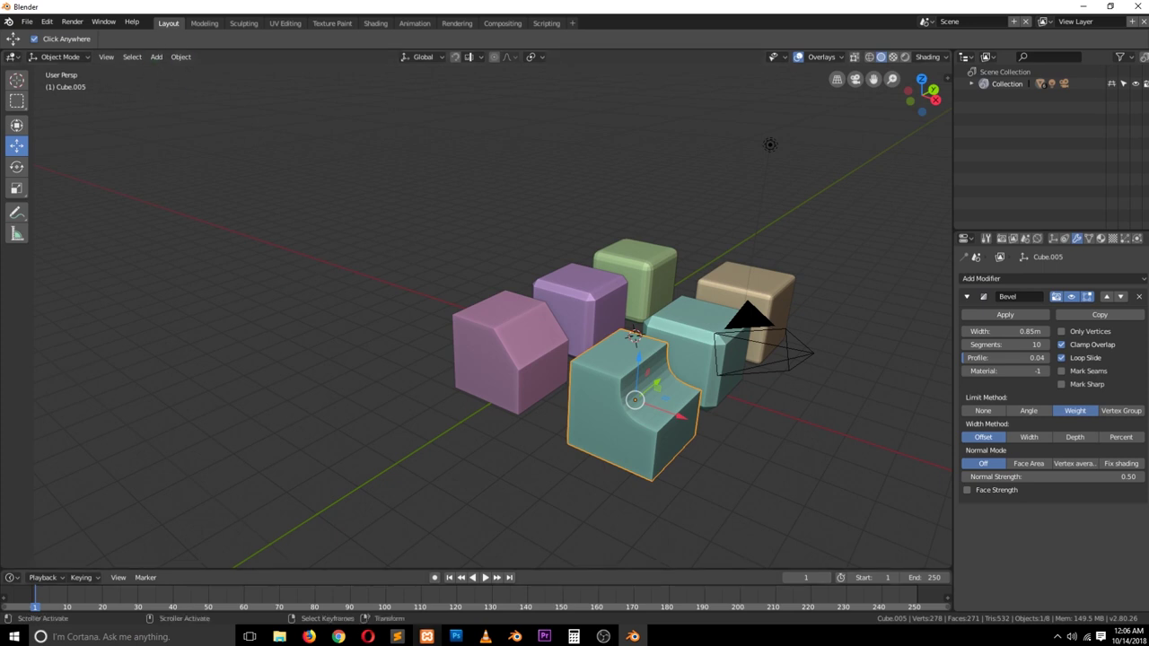
pyautogui.moveTo(514, 639)
pyautogui.click(515, 579)
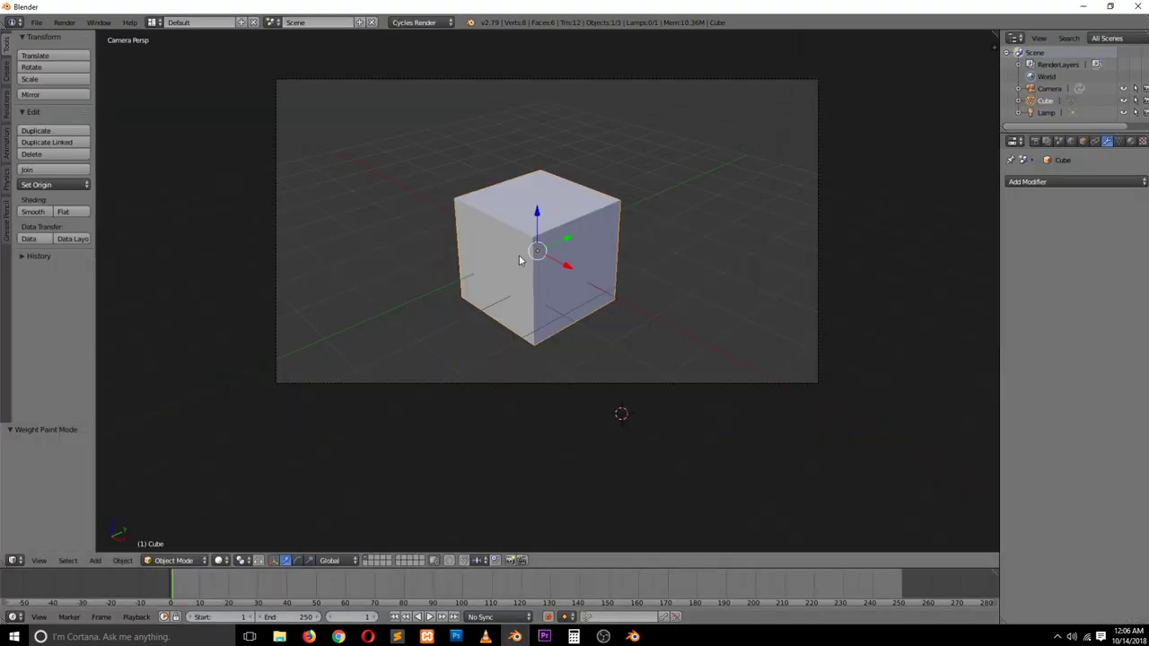
# Duplicate the default cube along the Y axis and space the two cubes apart.
pyautogui.scroll(-3, 523, 256)
pyautogui.moveTo(571, 239); pyautogui.dragTo(608, 338, button='middle')
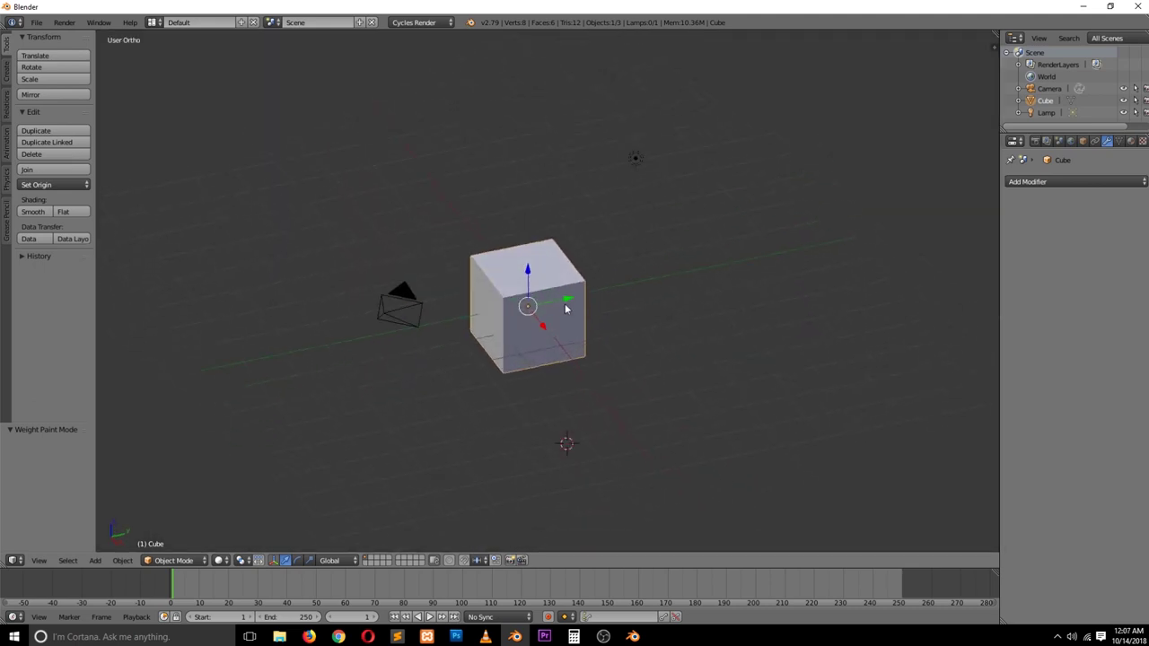
pyautogui.hotkey('shift', 'd')
pyautogui.press('y')
pyautogui.click(409, 347)
pyautogui.press('g')
pyautogui.press('y')
pyautogui.click(526, 310)
# Add a third cube by duplicating along Y, then shift the middle cube about 0.99 units along Y.
pyautogui.hotkey('shift', 'd')
pyautogui.press('y')
pyautogui.click(687, 271)
pyautogui.moveTo(687, 271); pyautogui.dragTo(521, 354, button='middle')
pyautogui.scroll(3, 520, 354)
pyautogui.rightClick(529, 341)
pyautogui.moveTo(526, 334); pyautogui.dragTo(568, 305)
pyautogui.keyDown('shift'); pyautogui.scroll(-2, 536, 350); pyautogui.keyUp('shift')
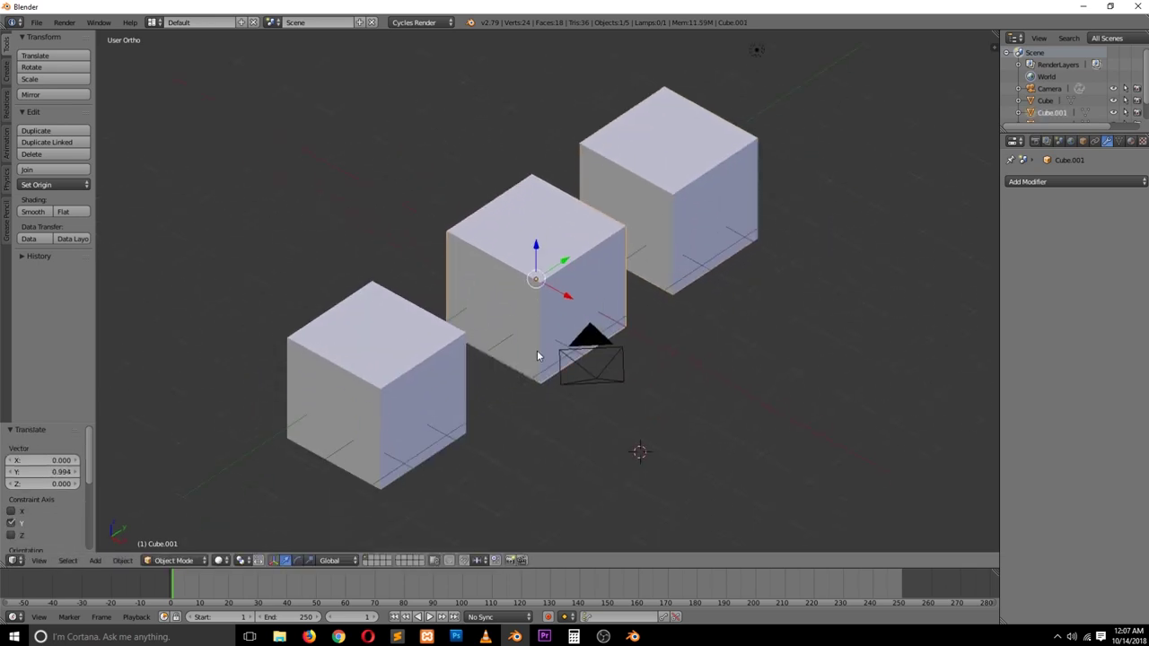
# Enable the Wire display option on each of the three cubes.
pyautogui.rightClick(502, 356)
pyautogui.rightClick(401, 370)
pyautogui.rightClick(401, 371)
pyautogui.click(1083, 140)
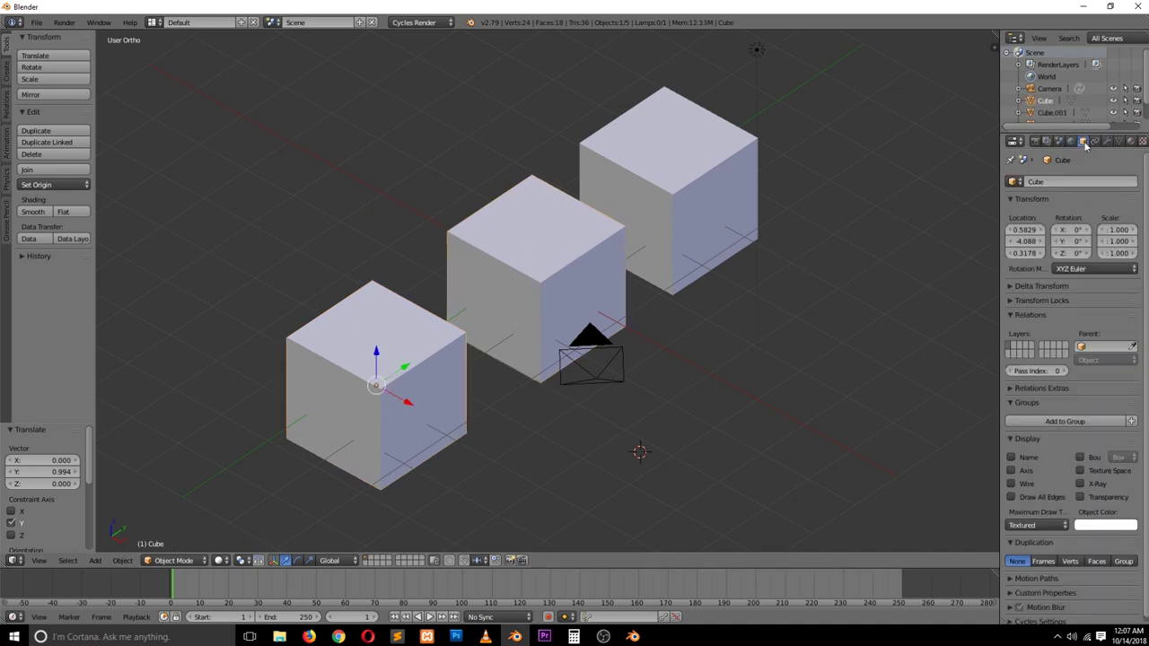
pyautogui.scroll(-1, 1012, 483)
pyautogui.click(1012, 479)
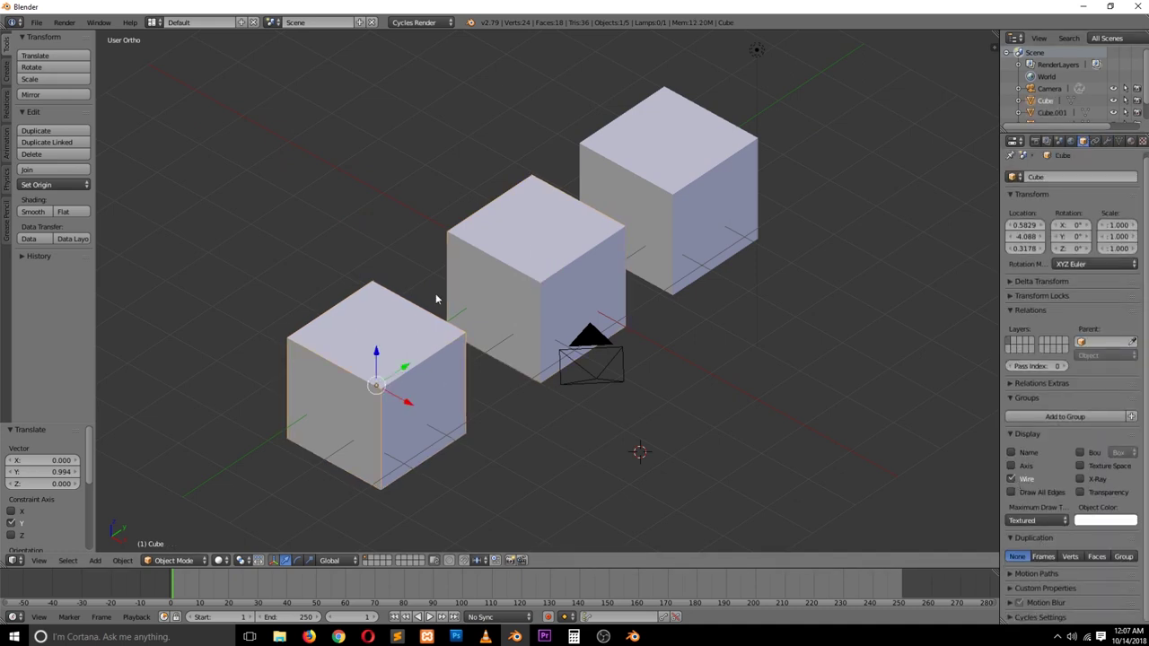
pyautogui.rightClick(539, 323)
pyautogui.click(1011, 479)
pyautogui.rightClick(682, 193)
pyautogui.click(1012, 479)
# In Edit Mode, bevel one top edge of the cube at the negative Y end, using edge selection.
pyautogui.moveTo(470, 349); pyautogui.dragTo(482, 297, button='middle')
pyautogui.rightClick(426, 356)
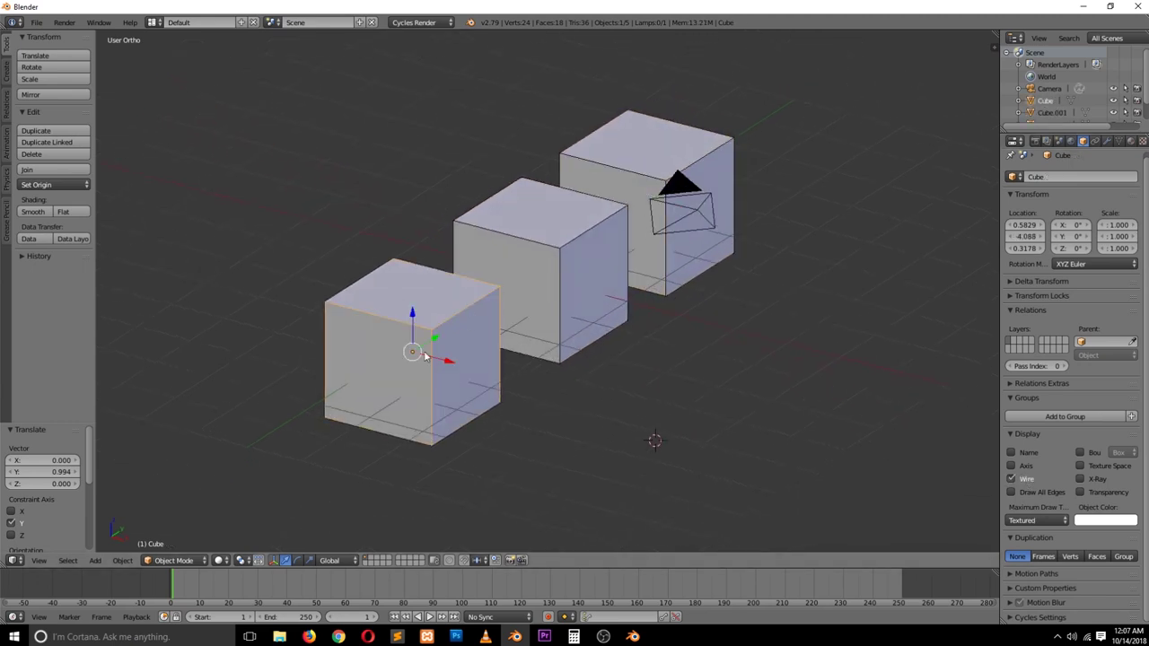
pyautogui.press('Tab')
pyautogui.scroll(2, 426, 357)
pyautogui.hotkey('ctrl', 'Tab')
pyautogui.click(375, 345)
pyautogui.rightClick(378, 332)
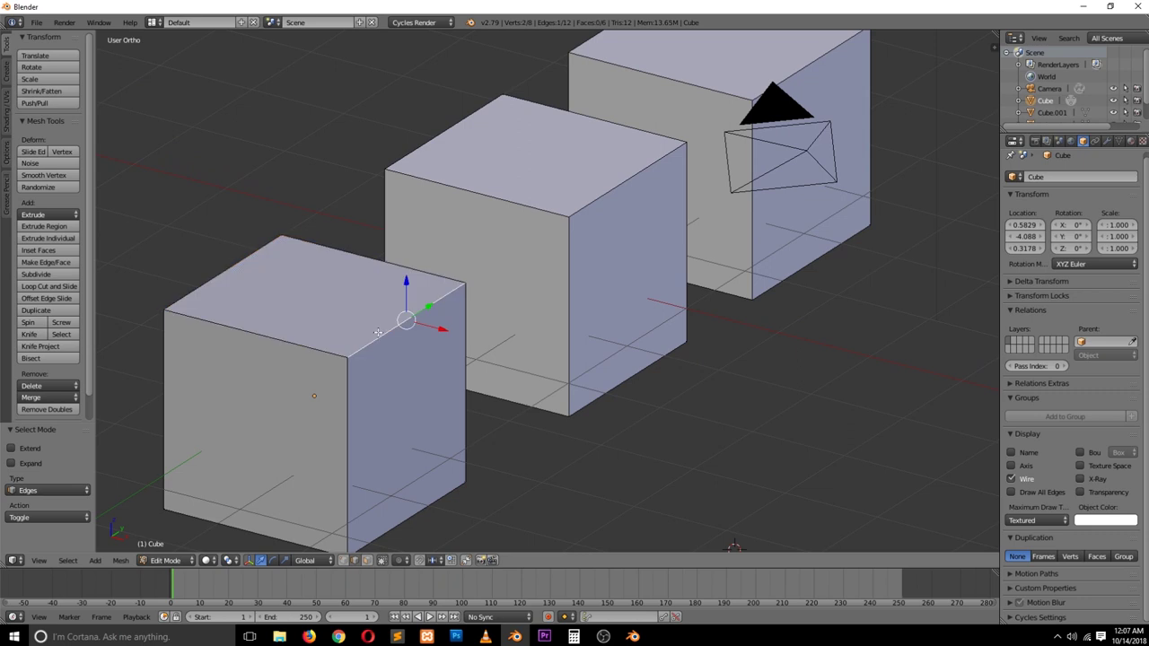
pyautogui.hotkey('ctrl', 'b')
pyautogui.click(503, 350)
pyautogui.press('Tab')
pyautogui.scroll(-1, 526, 313)
# Bevel all edges of the middle cube with one segment and an offset of about 0.13.
pyautogui.rightClick(552, 253)
pyautogui.moveTo(560, 244); pyautogui.dragTo(584, 260, button='middle')
pyautogui.press('Tab')
pyautogui.rightClick(584, 240)
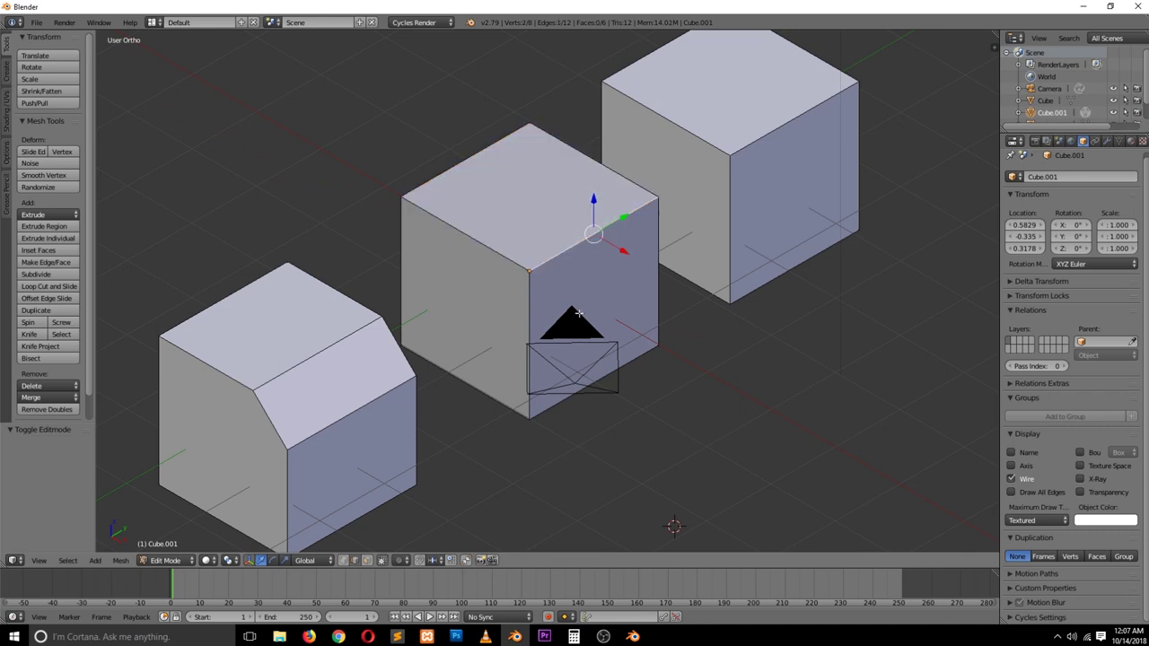
pyautogui.press('a')
pyautogui.press('a')
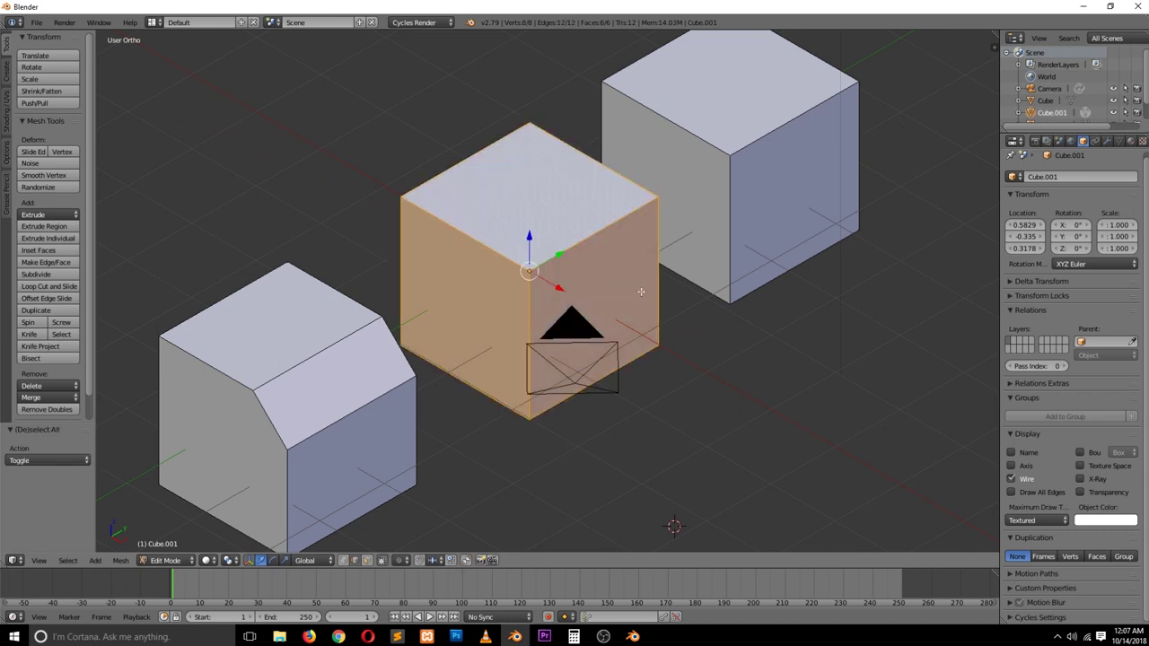
pyautogui.press('a')
pyautogui.press('a')
pyautogui.press('a')
pyautogui.press('a')
pyautogui.hotkey('ctrl', 'b')
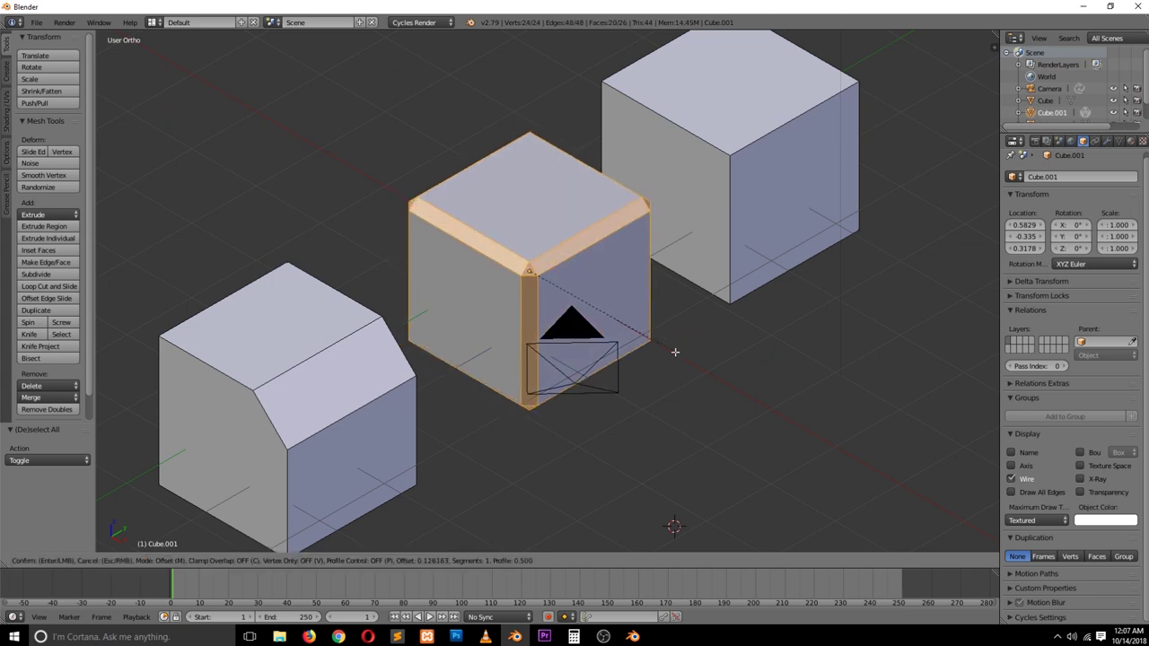
pyautogui.click(675, 352)
pyautogui.moveTo(675, 351); pyautogui.dragTo(704, 191, button='middle')
pyautogui.press('Tab')
# Duplicate the unbevelled end cube about 2.84 units along the Y axis.
pyautogui.rightClick(835, 228)
pyautogui.moveTo(835, 228); pyautogui.dragTo(797, 235, button='middle')
pyautogui.scroll(-2, 798, 234)
pyautogui.hotkey('shift', 'd')
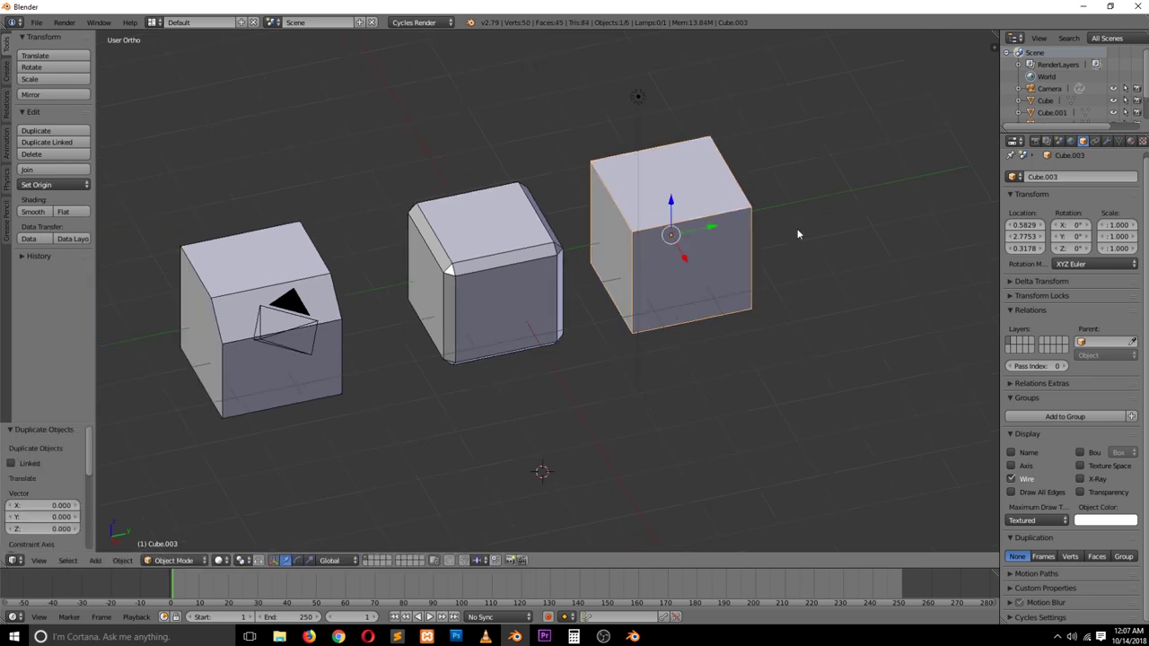
pyautogui.press('y')
pyautogui.click(872, 180)
# Bevel all edges of the third cube in the row with 3 segments and an amount of about 0.213.
pyautogui.rightClick(653, 234)
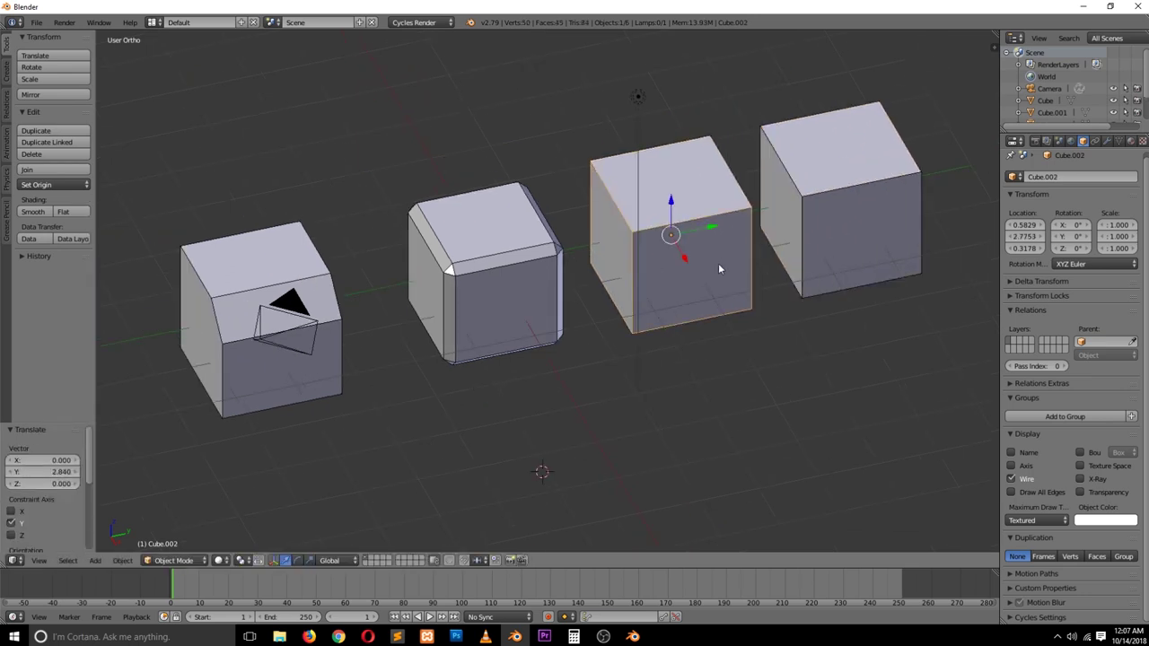
pyautogui.press('Tab')
pyautogui.press('a')
pyautogui.hotkey('ctrl', 'b')
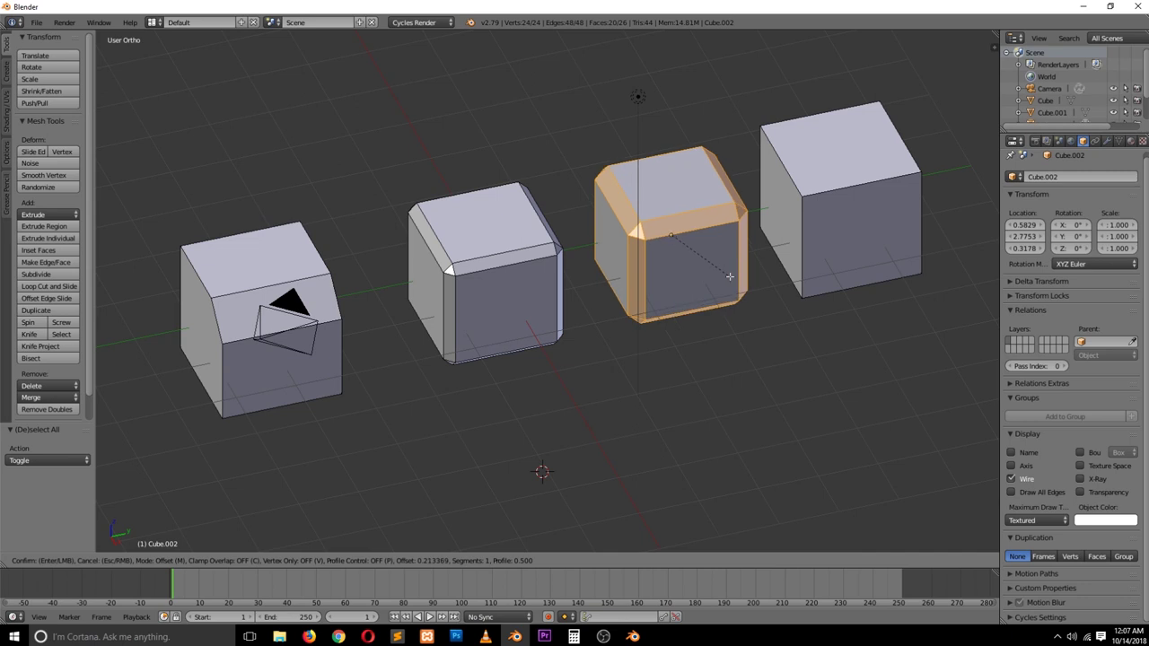
pyautogui.click(729, 276)
pyautogui.press('Tab')
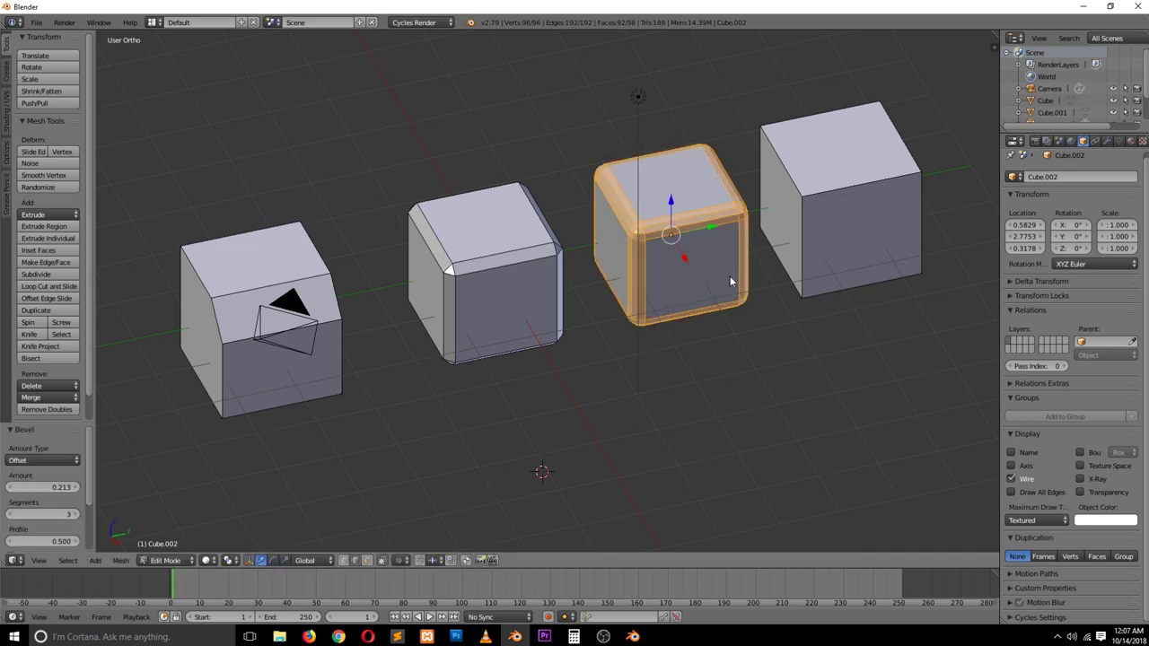
# Move the plain end cube about 2.7 units along X, then along Y until it sits in front of the middle cube.
pyautogui.scroll(-2, 766, 244)
pyautogui.rightClick(766, 245)
pyautogui.press('g')
pyautogui.press('x')
pyautogui.click(815, 290)
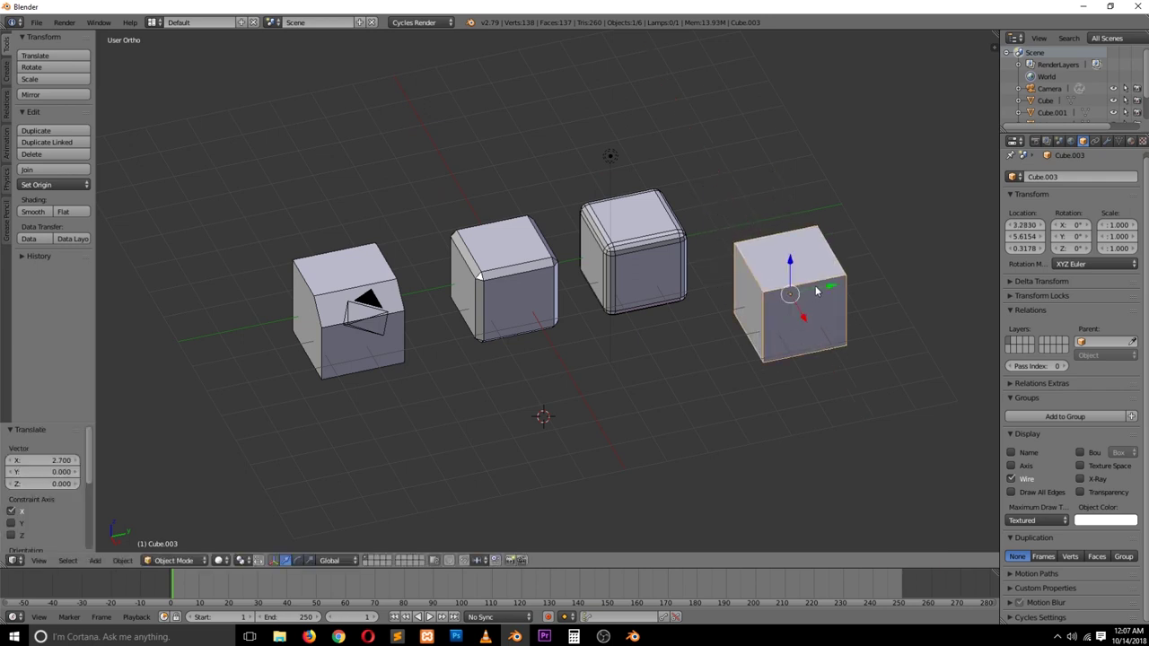
pyautogui.press('g')
pyautogui.press('y')
pyautogui.click(429, 439)
pyautogui.moveTo(429, 439); pyautogui.dragTo(478, 417, button='middle')
pyautogui.press('g')
pyautogui.press('y')
pyautogui.click(619, 363)
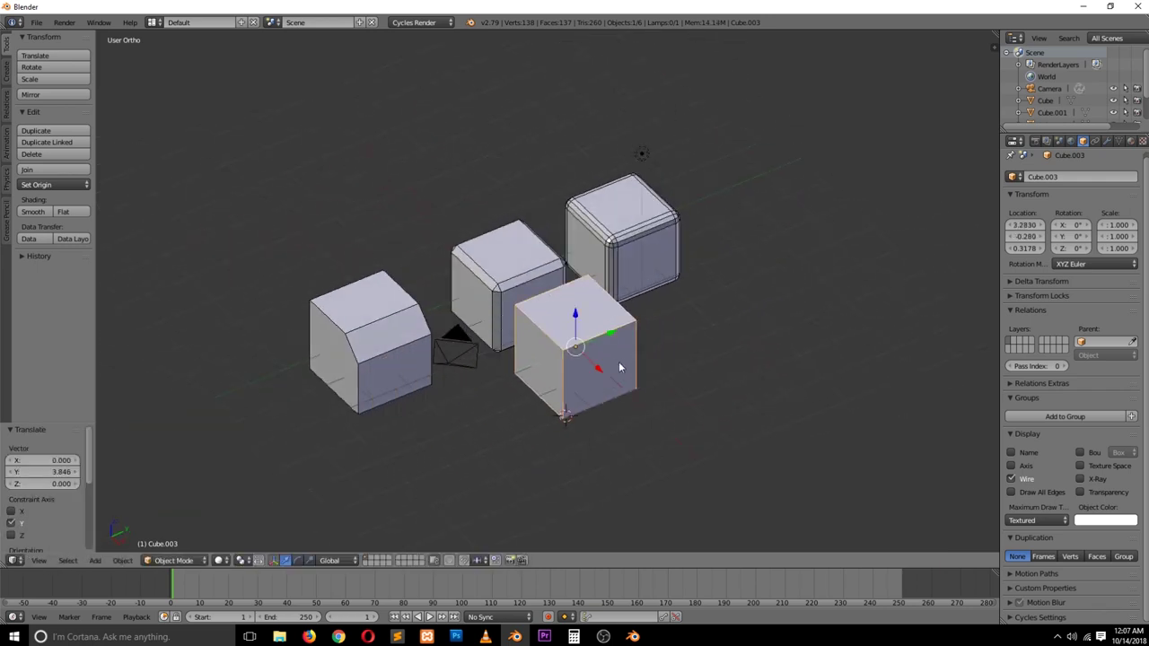
# Add a Bevel modifier to the plain front cube and set its width to 0.165.
pyautogui.scroll(2, 415, 190)
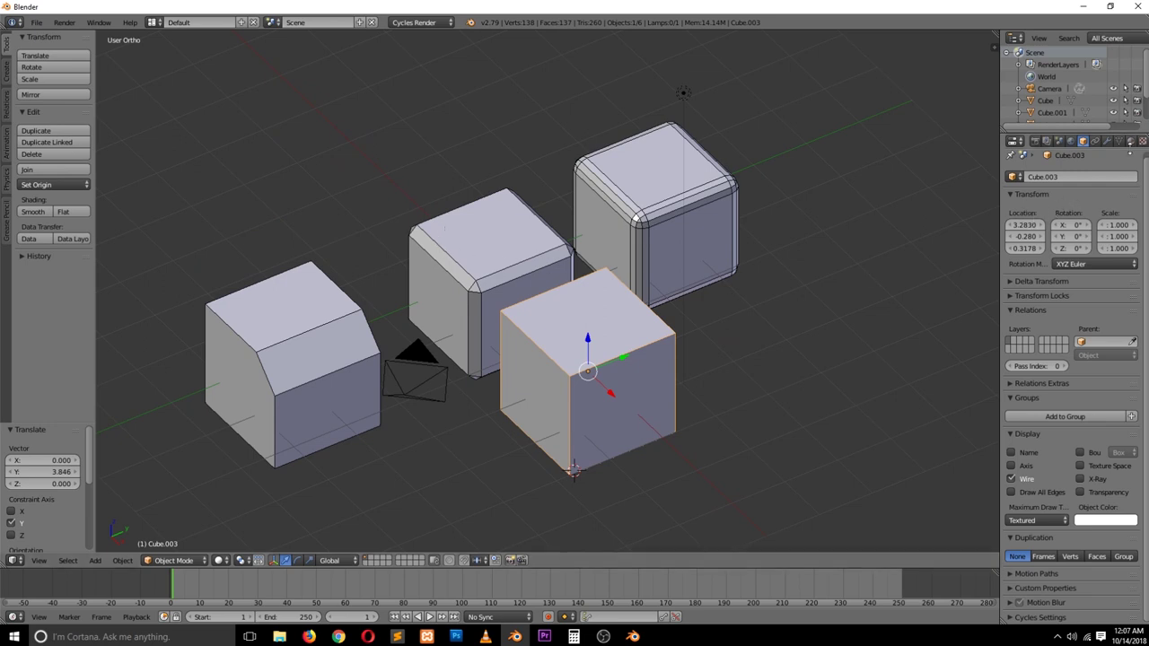
pyautogui.click(1106, 141)
pyautogui.click(1117, 178)
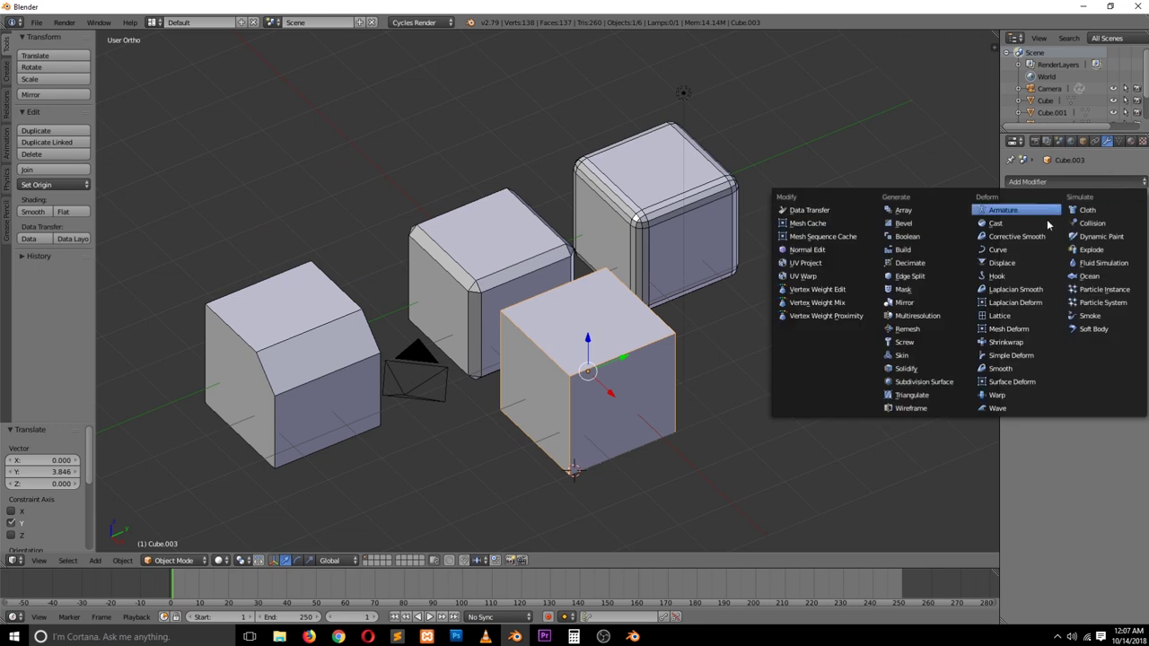
pyautogui.click(941, 224)
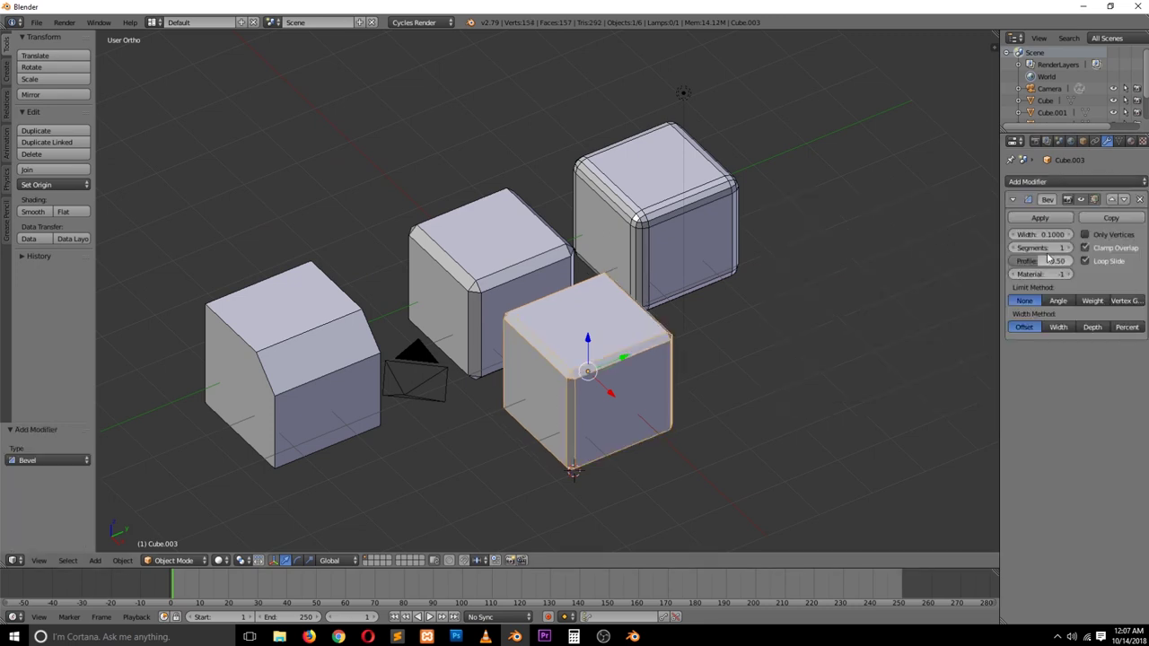
pyautogui.moveTo(1045, 235)
pyautogui.mouseDown()
pyautogui.moveTo(1072, 234)
pyautogui.moveTo(1057, 234)
pyautogui.mouseUp()
# Duplicate the front cube about 2.94 units along Y and set the copy's Bevel modifier to 3 segments.
pyautogui.hotkey('shift', 'd')
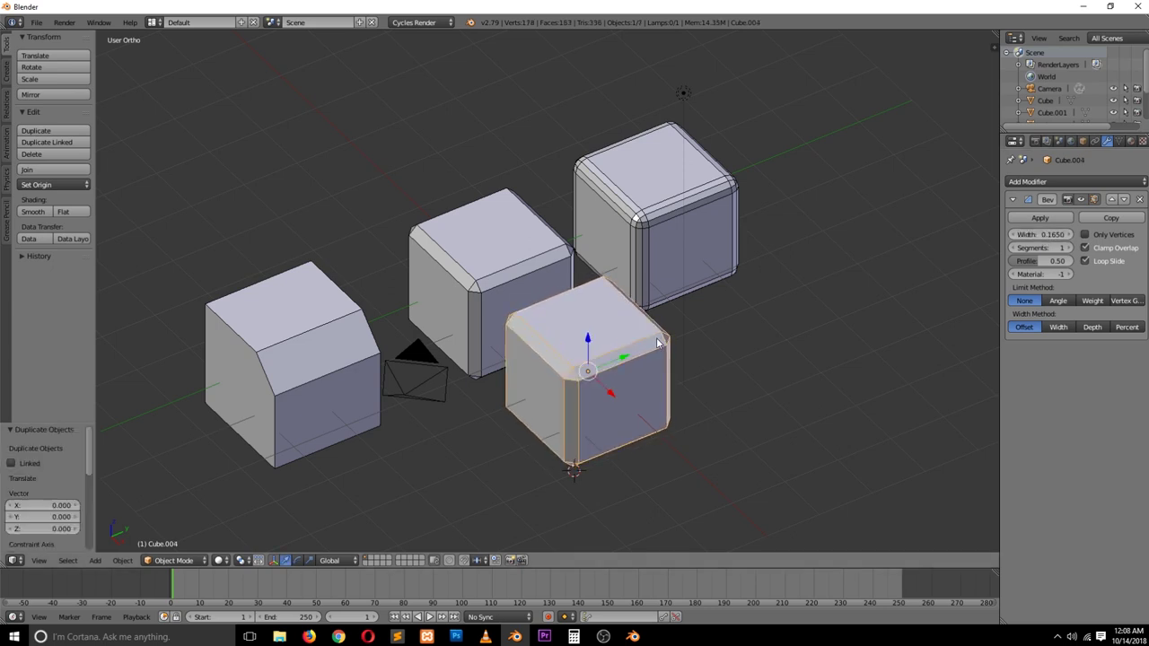
pyautogui.press('y')
pyautogui.click(787, 302)
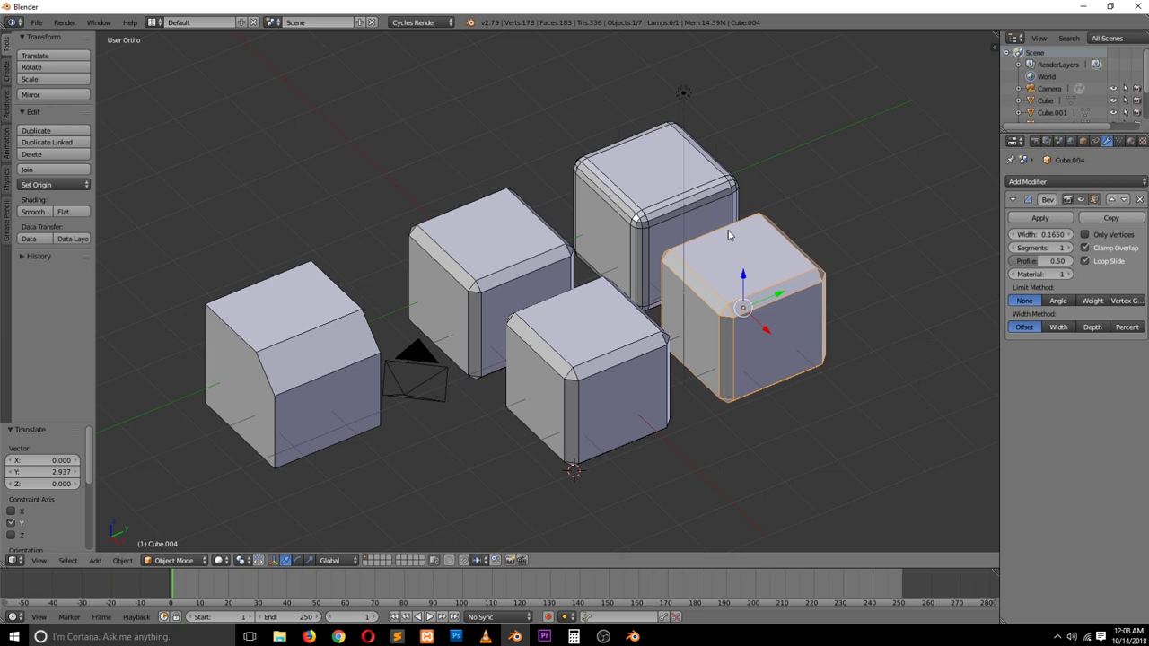
pyautogui.click(1068, 248)
pyautogui.click(1068, 248)
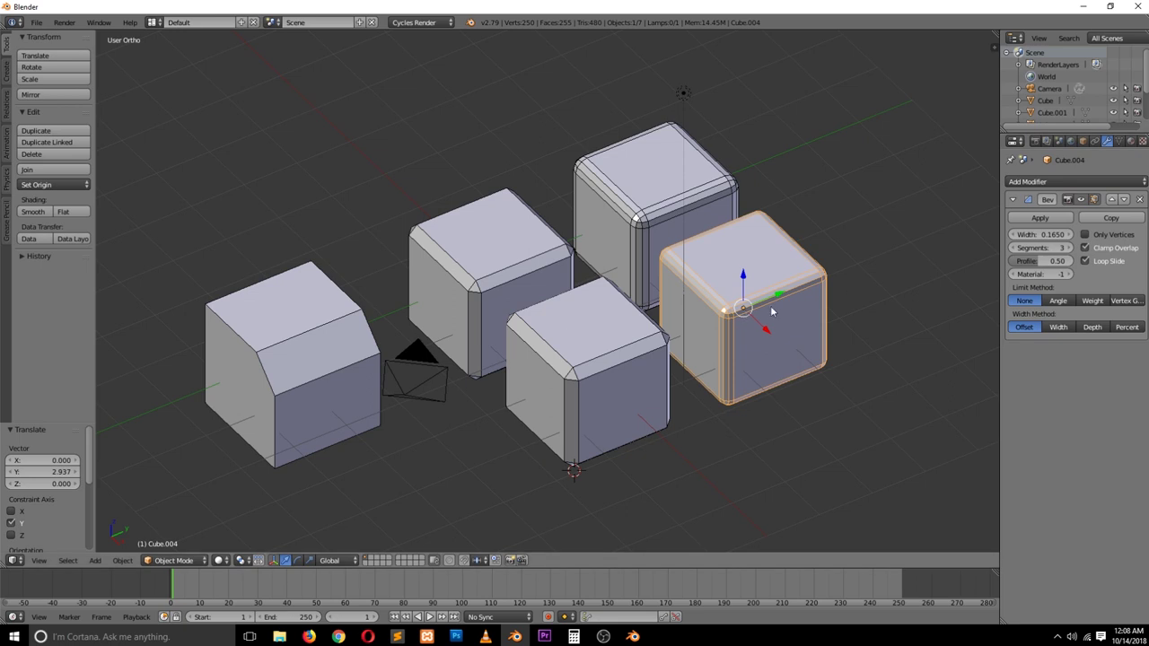
# Duplicate the 3-segment front cube about -6.74 units along Y, placing the copy in front of the chamfered end cube.
pyautogui.hotkey('shift', 'd')
pyautogui.press('y')
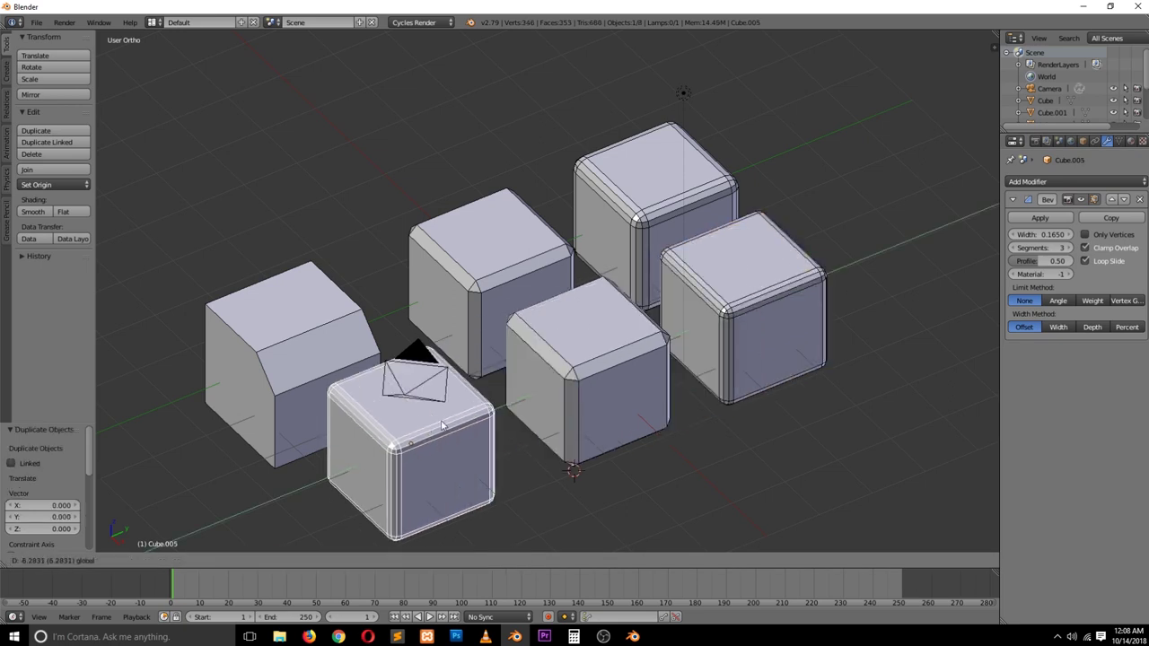
pyautogui.click(421, 441)
pyautogui.moveTo(421, 442); pyautogui.dragTo(538, 438, button='middle')
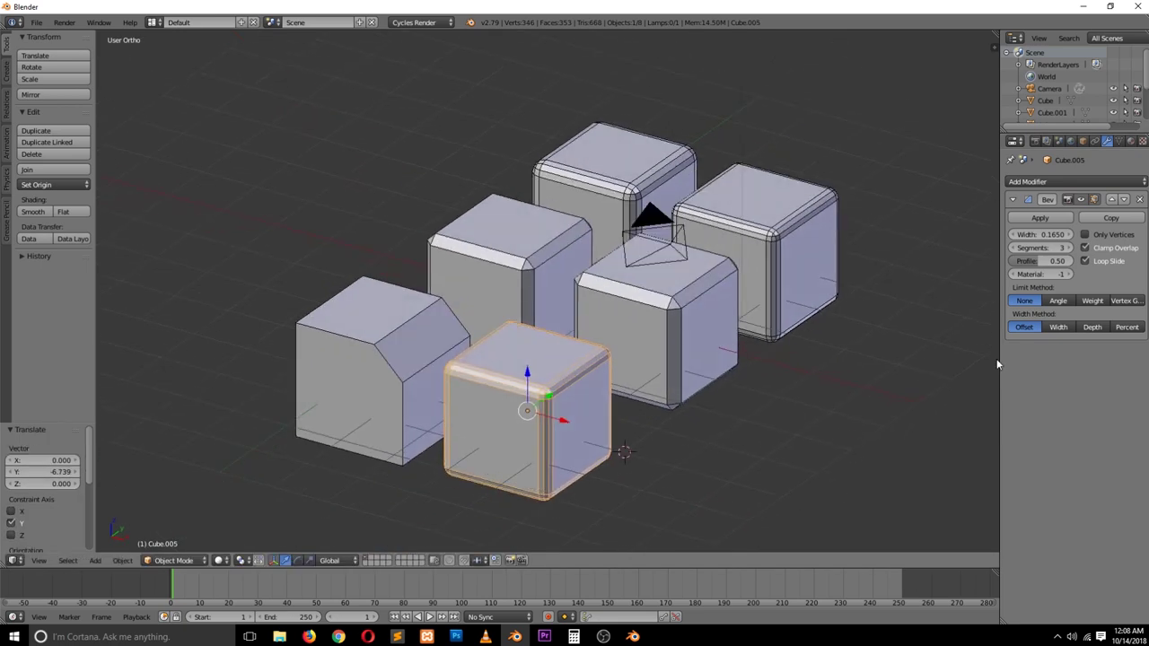
# Replace the copy's Bevel modifier with a fresh one and set its Limit Method to Weight.
pyautogui.click(1139, 199)
pyautogui.click(1075, 181)
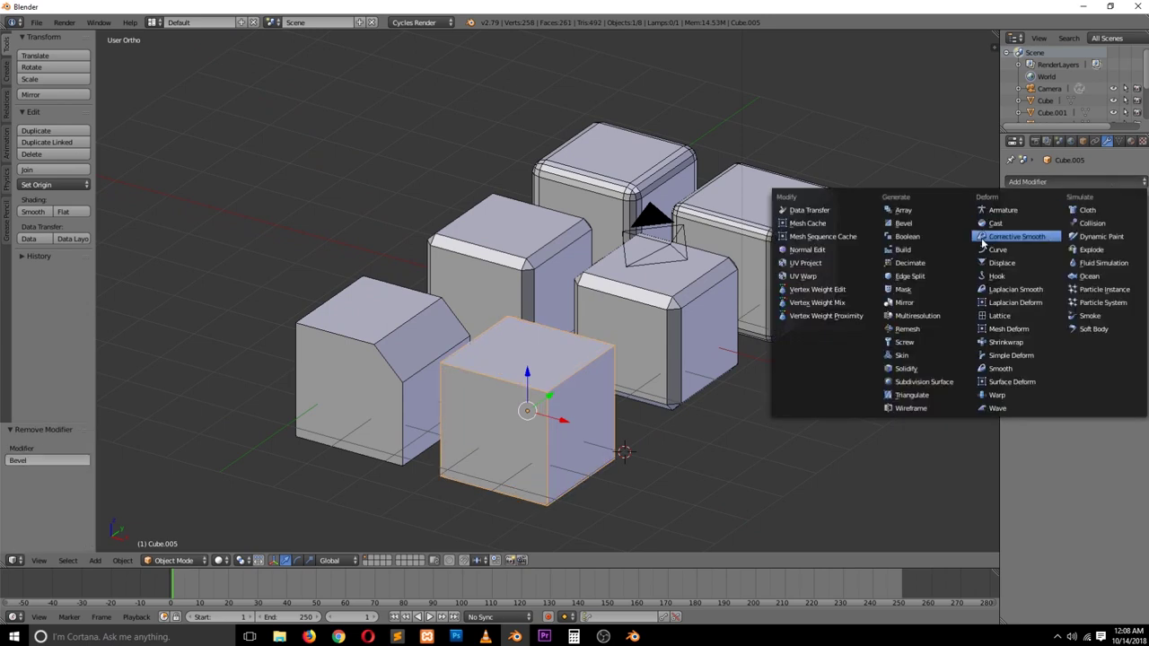
pyautogui.click(908, 224)
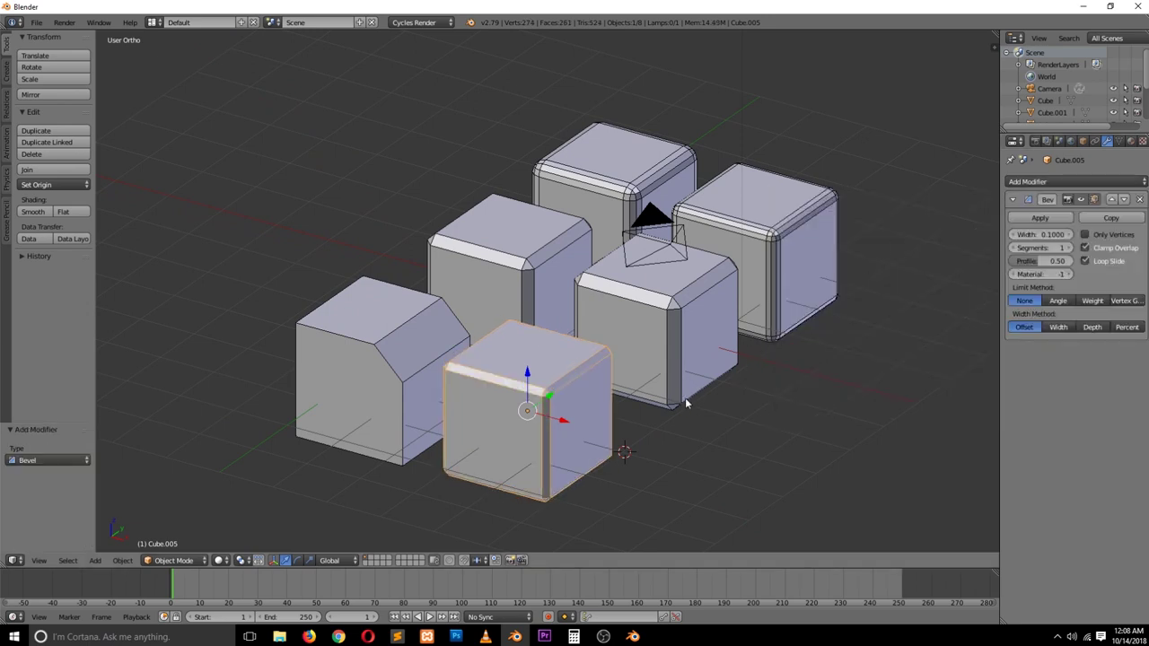
pyautogui.scroll(1, 684, 403)
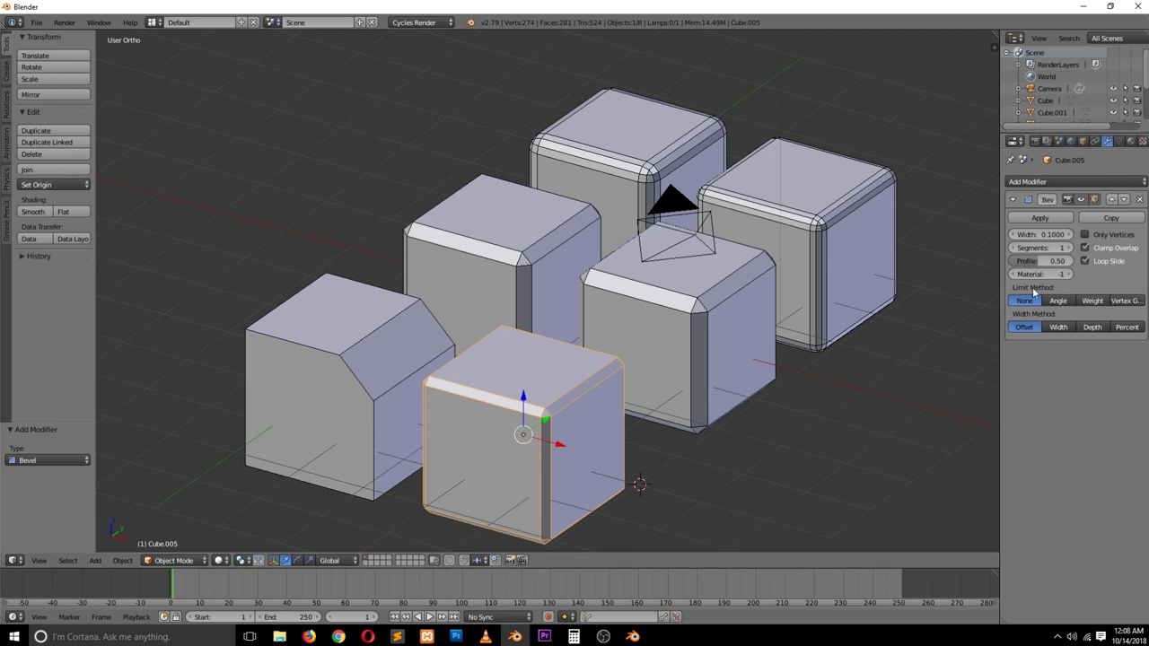
pyautogui.click(1093, 300)
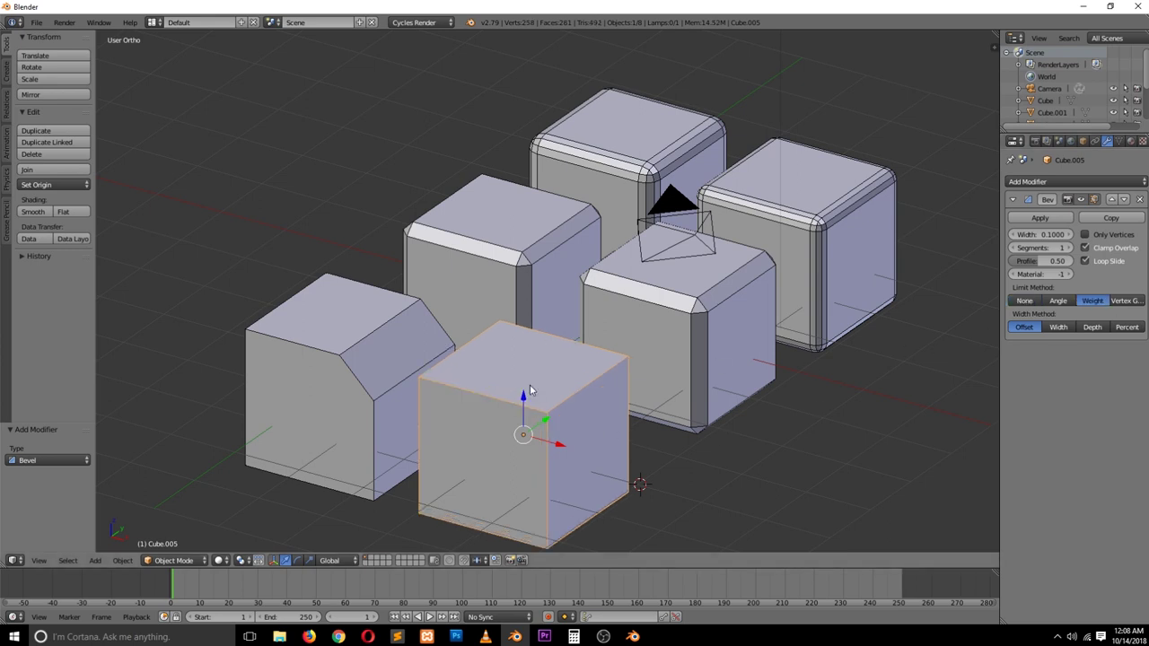
# Select one top edge of the copied cube in edge mode and set its Edge Bevel Weight to 1.
pyautogui.press('Tab')
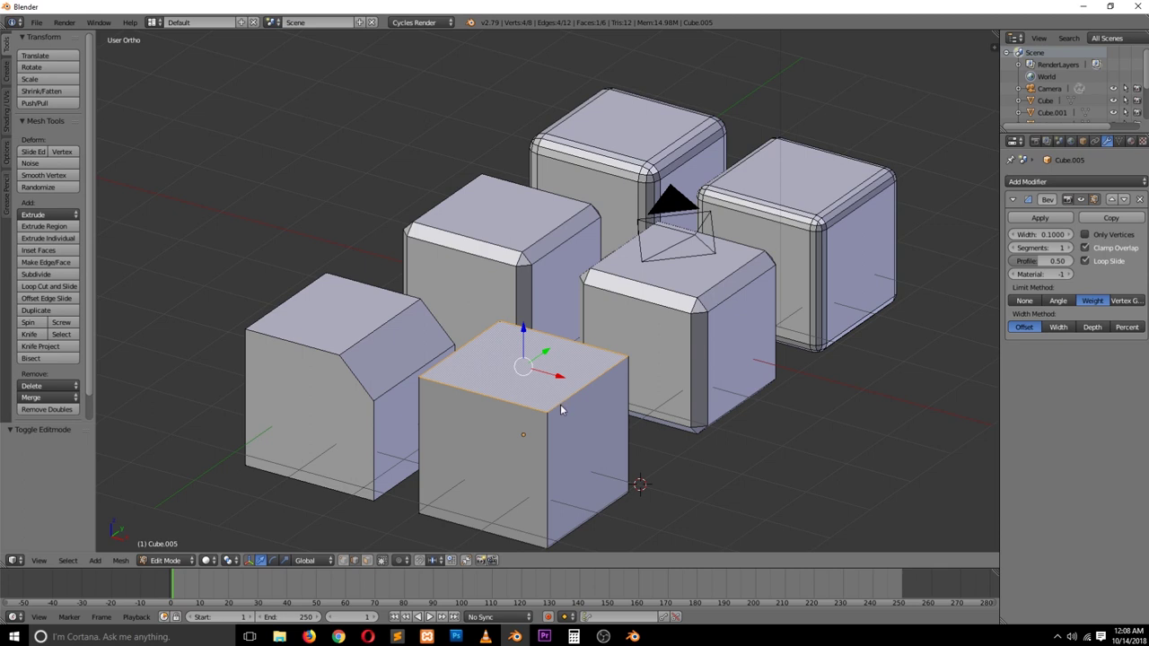
pyautogui.hotkey('ctrl', 'Tab')
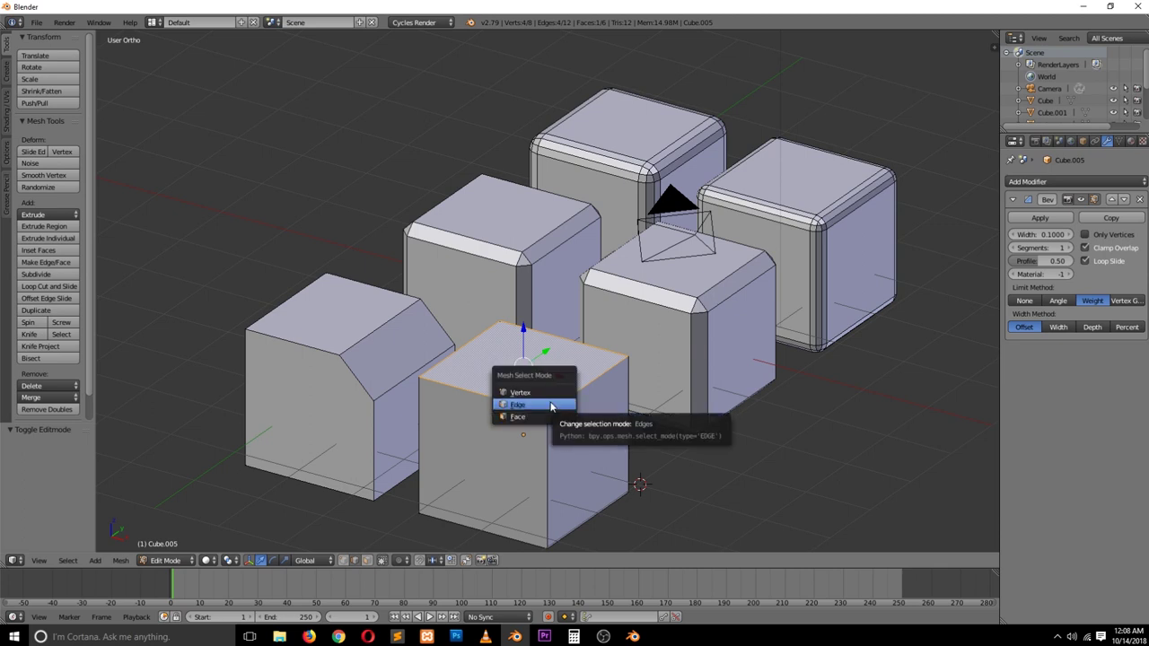
pyautogui.click(551, 406)
pyautogui.rightClick(574, 397)
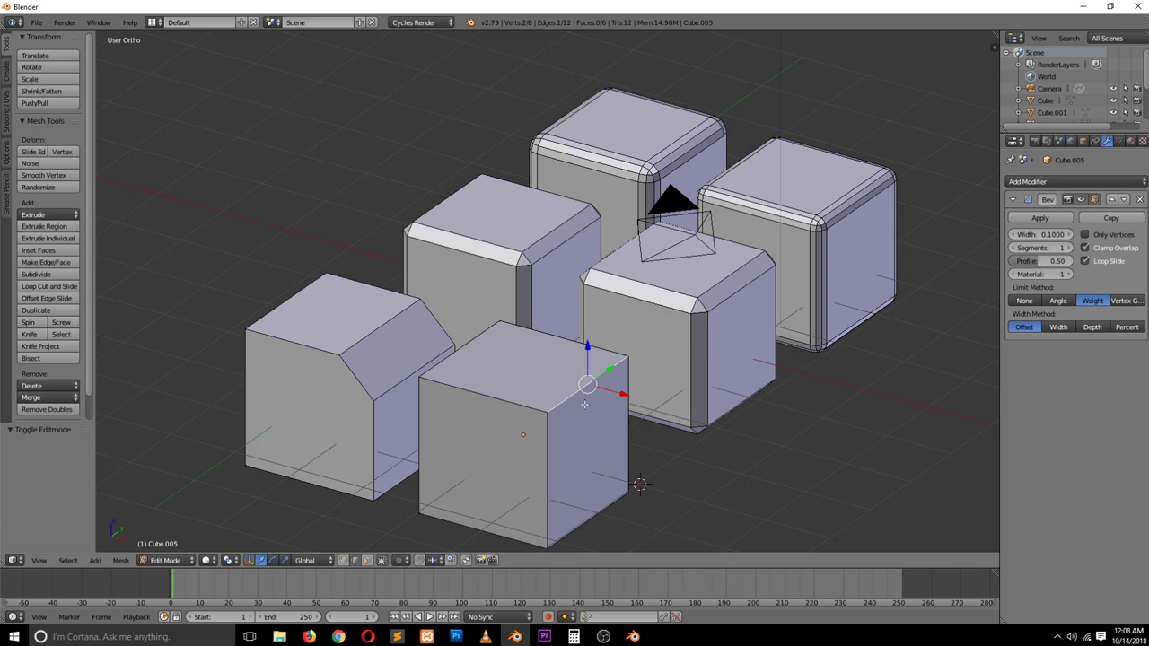
pyautogui.hotkey('ctrl', 'e')
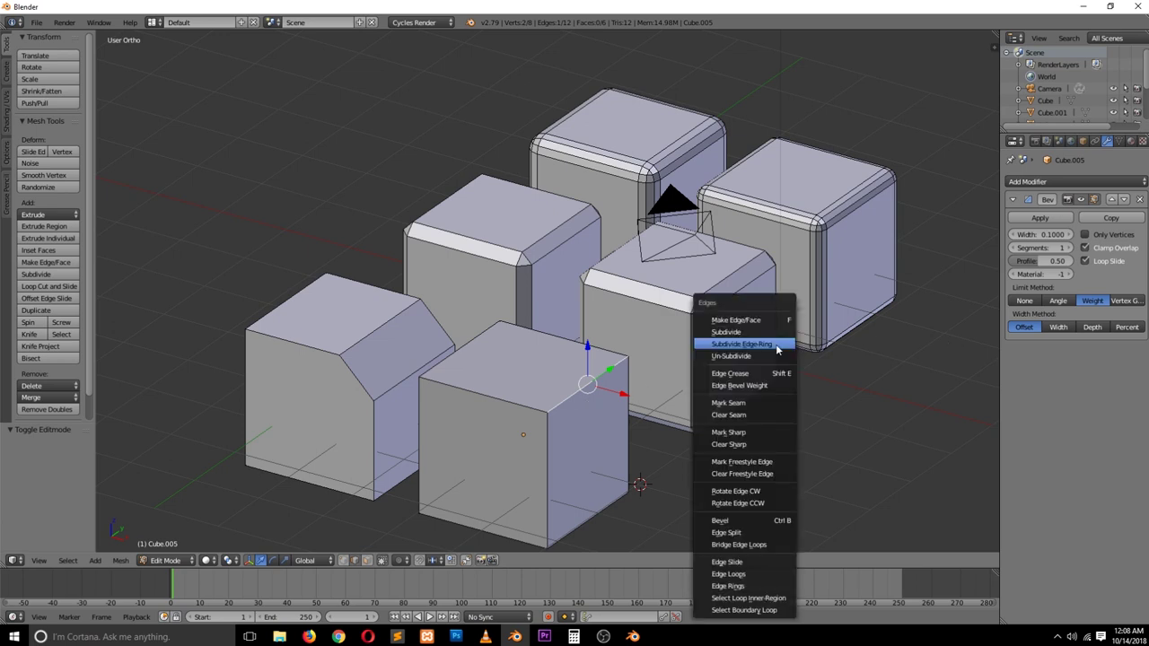
pyautogui.click(769, 385)
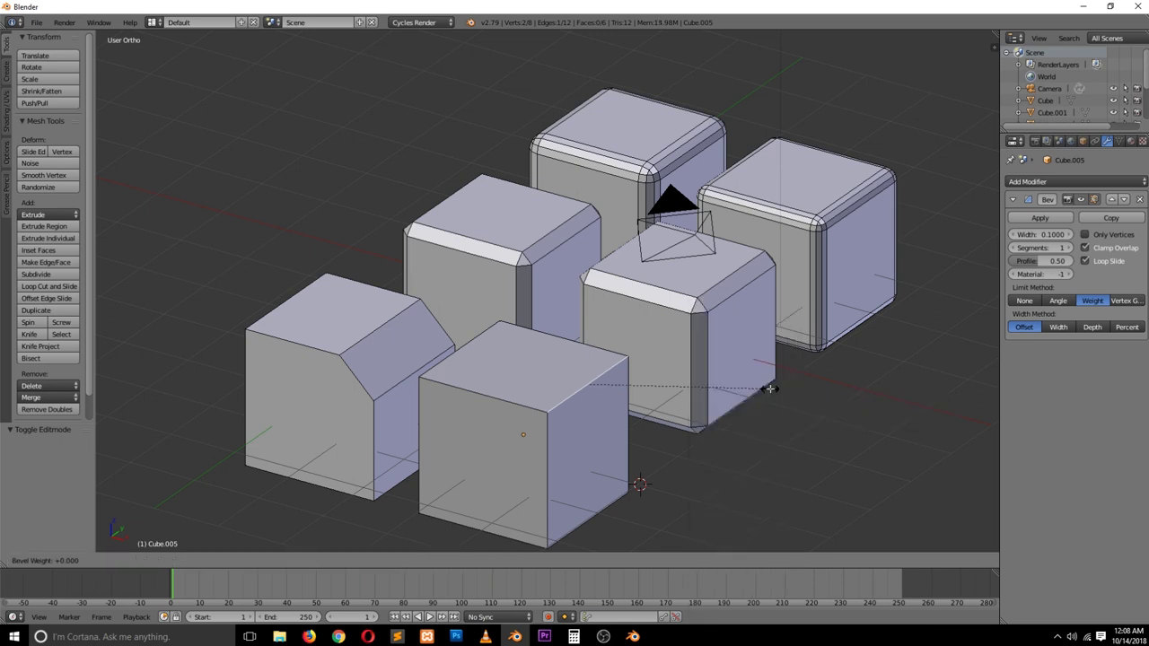
pyautogui.click(266, 90)
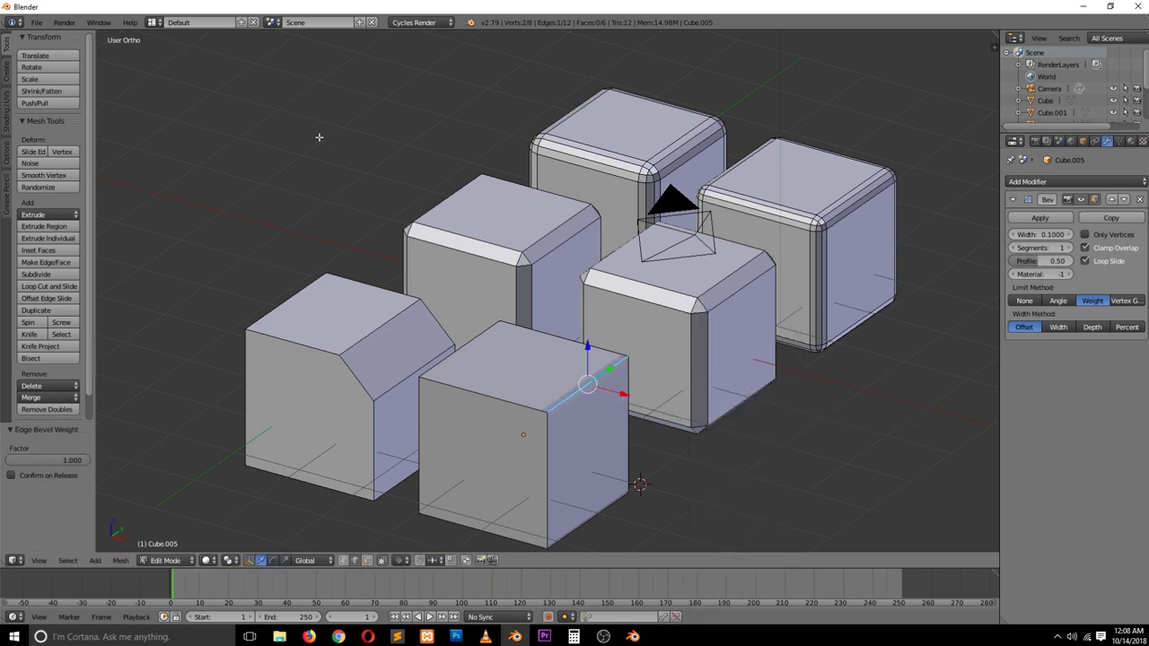
# Return to Object Mode and set the Bevel modifier's width to 0.69, segments to 11 and profile to 0.48.
pyautogui.press('Tab')
pyautogui.moveTo(540, 300); pyautogui.dragTo(574, 323, button='middle')
pyautogui.moveTo(1041, 234); pyautogui.dragTo(1079, 235)
pyautogui.moveTo(1039, 248)
pyautogui.mouseDown()
pyautogui.moveTo(1070, 248)
pyautogui.moveTo(1035, 260)
pyautogui.mouseUp()
pyautogui.moveTo(705, 296)
pyautogui.mouseDown(button='middle')
pyautogui.moveTo(692, 282)
pyautogui.moveTo(695, 310)
pyautogui.moveTo(693, 293)
pyautogui.mouseUp(button='middle')
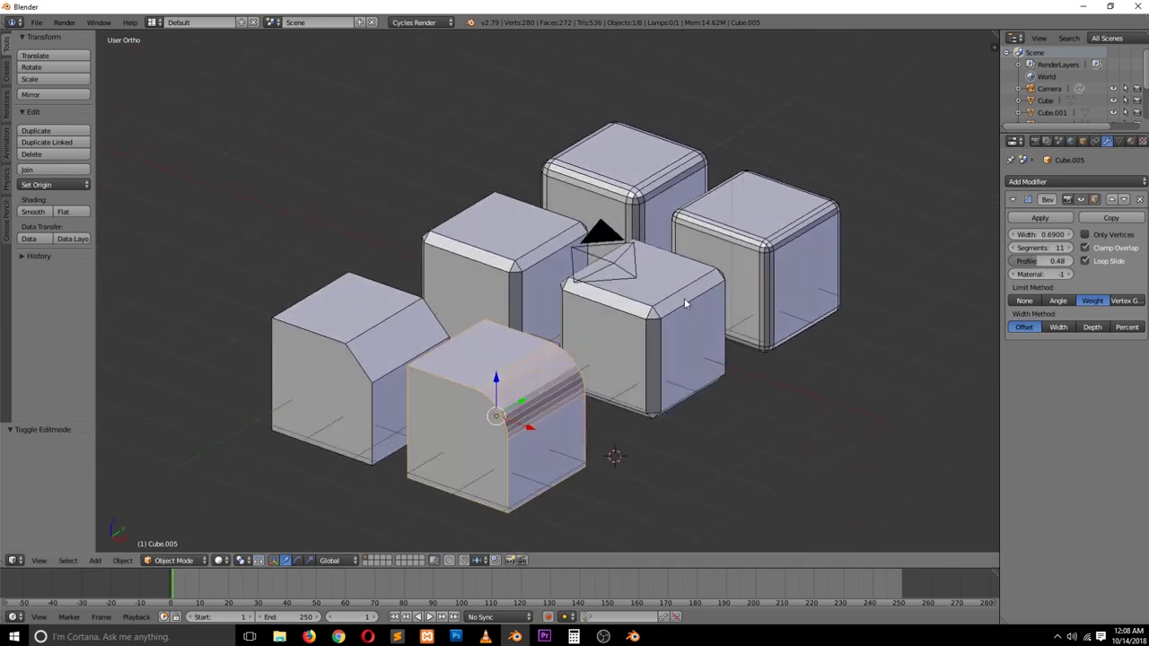
# Select the adjacent unweighted front top edge of the same cube in Edit Mode.
pyautogui.press('Tab')
pyautogui.rightClick(506, 438)
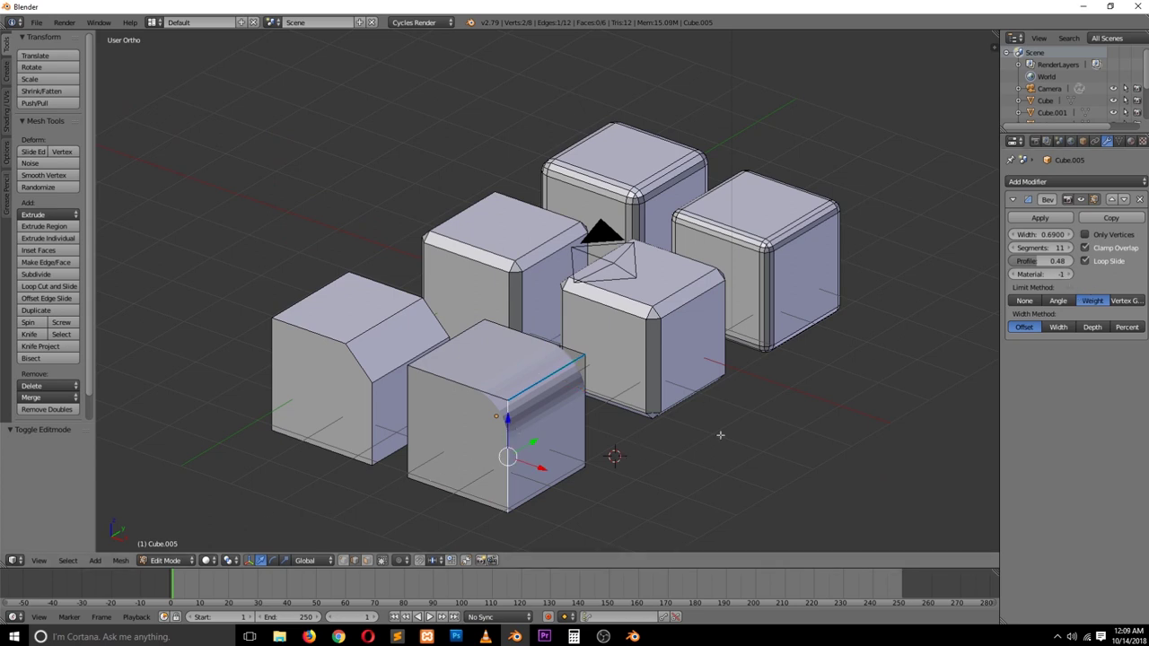
pyautogui.rightClick(489, 391)
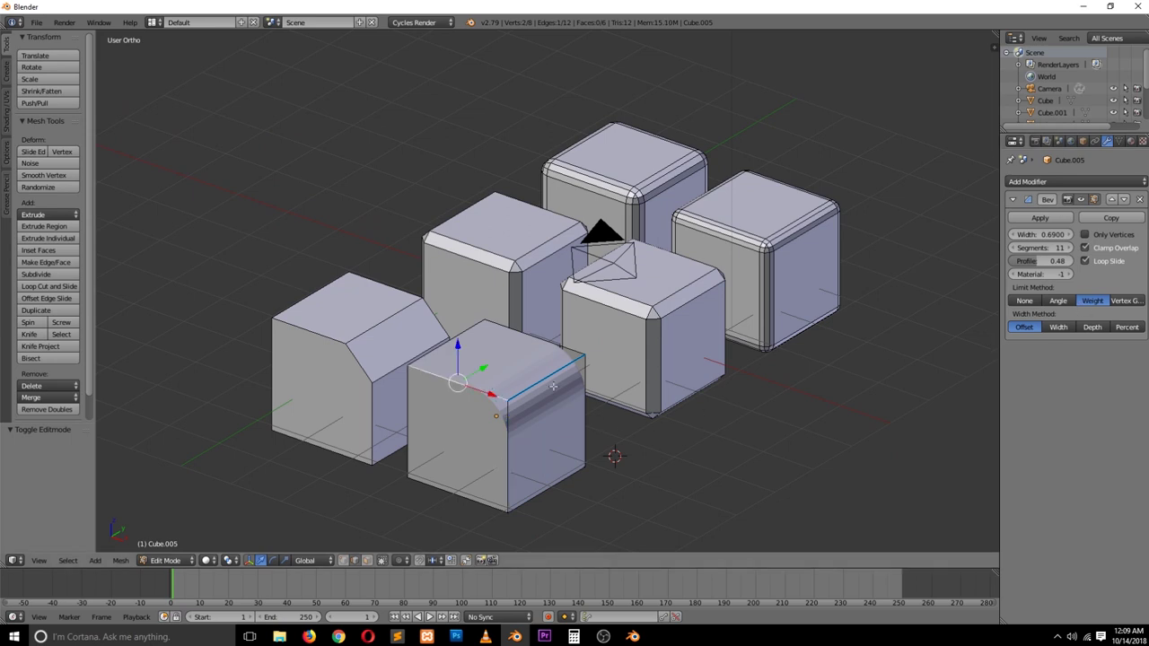
# Try adjusting the Edge Bevel Weight of the selected front top edge.
pyautogui.hotkey('ctrl', 'e')
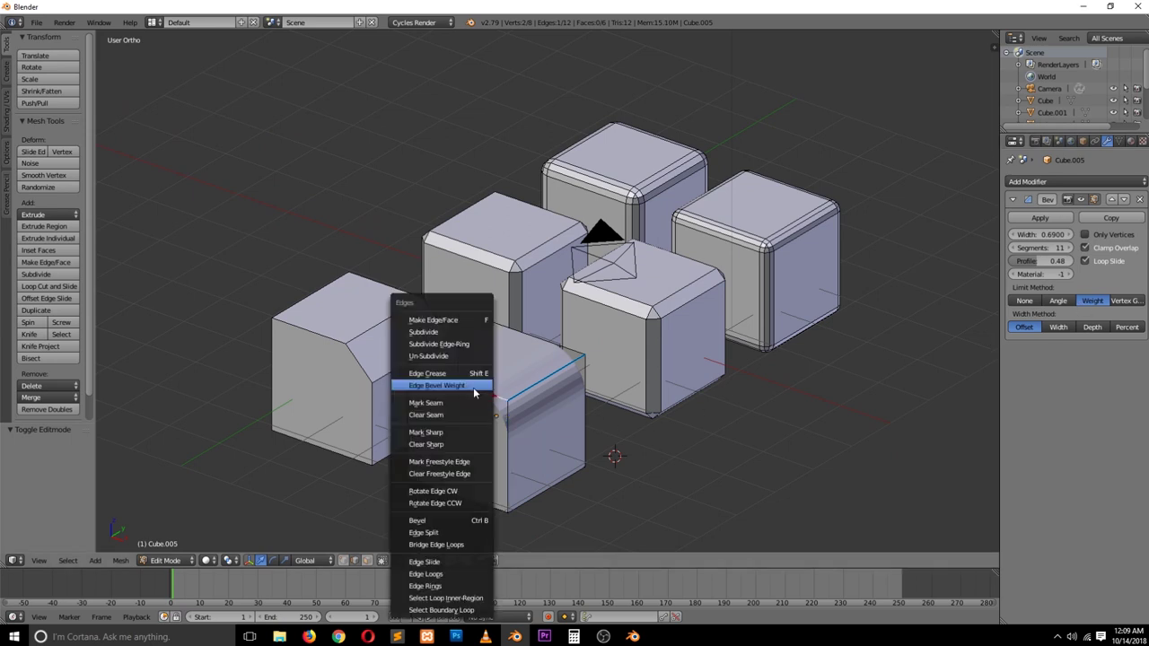
pyautogui.click(443, 386)
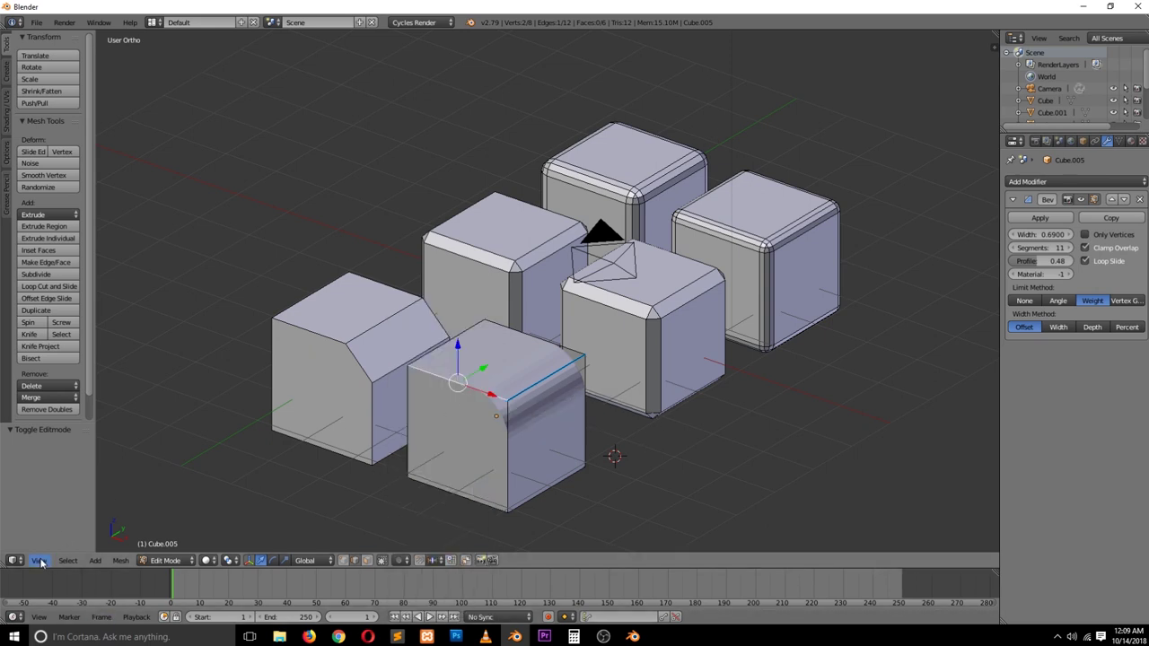
pyautogui.click(120, 560)
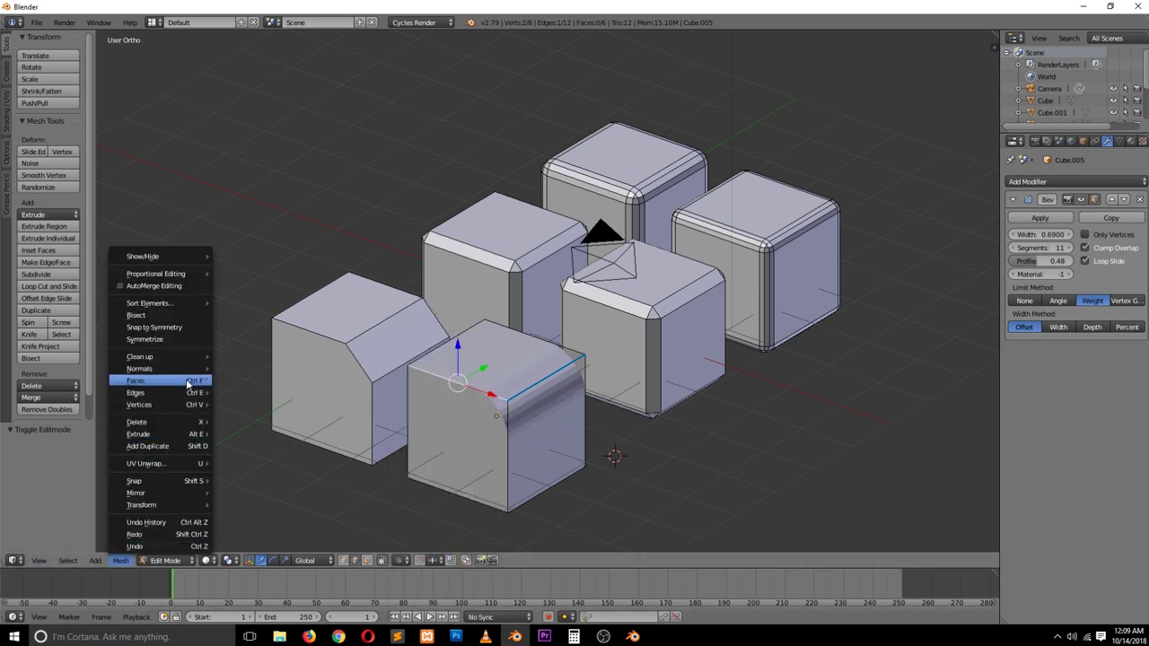
pyautogui.moveTo(189, 397)
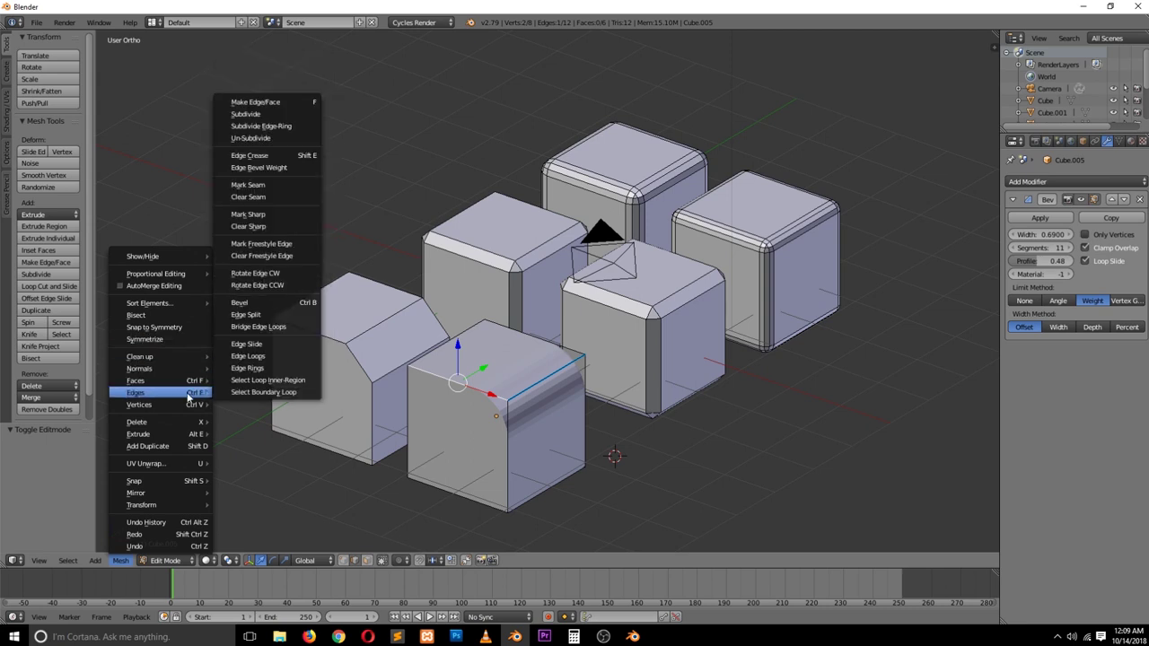
pyautogui.click(260, 168)
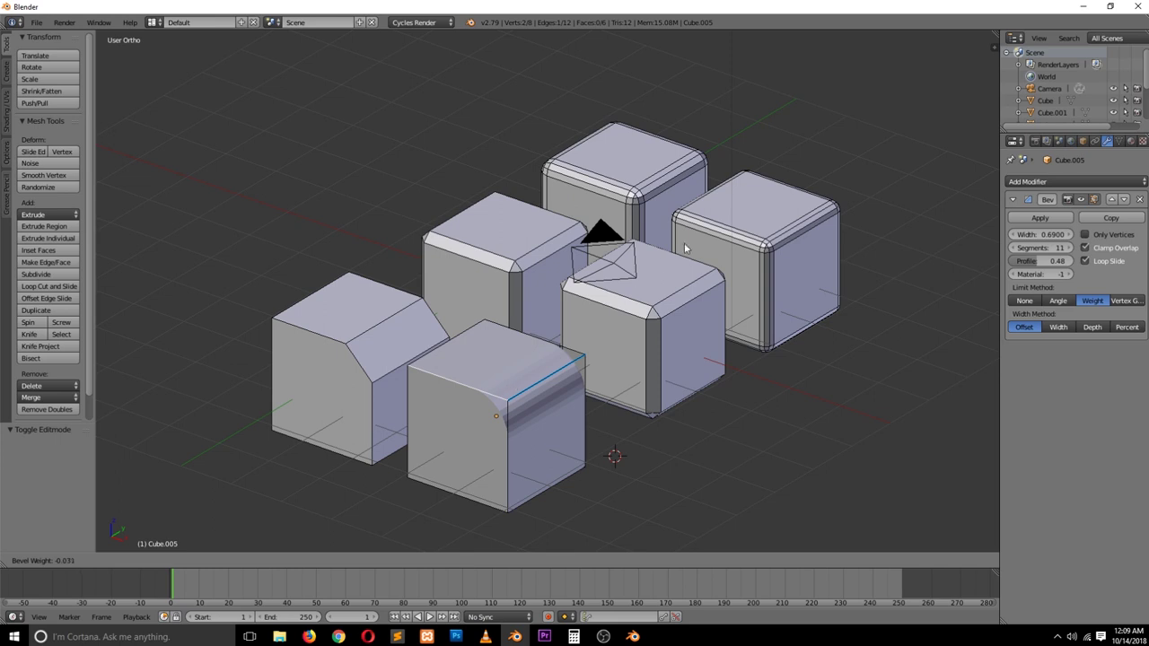
pyautogui.click(416, 386)
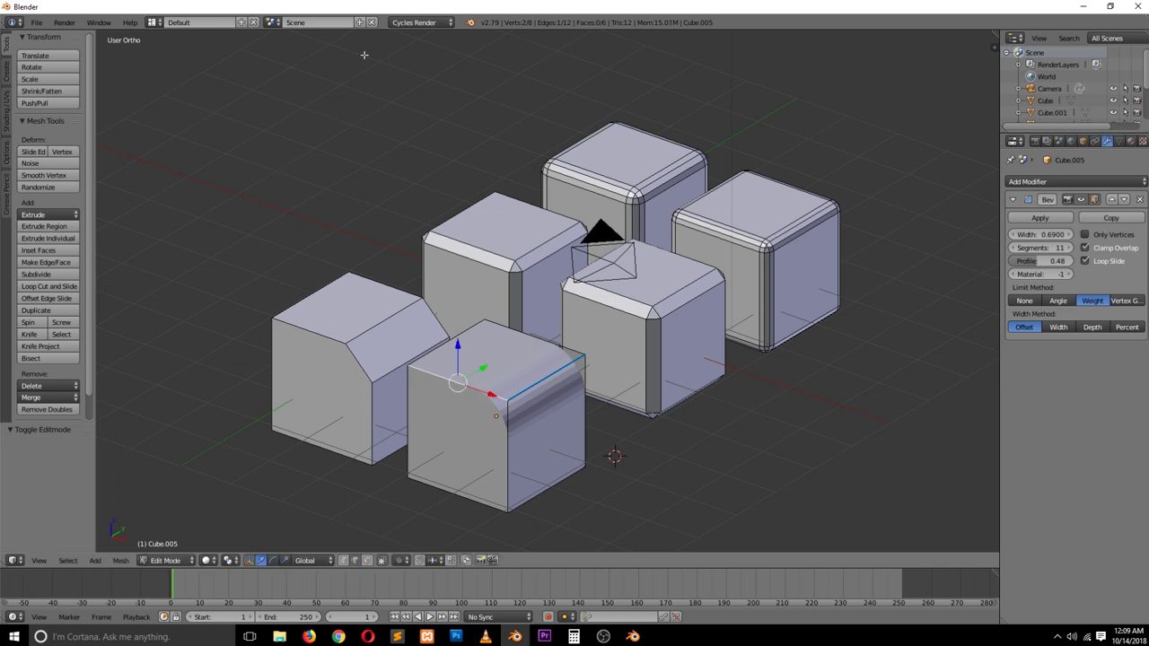
pyautogui.click(120, 560)
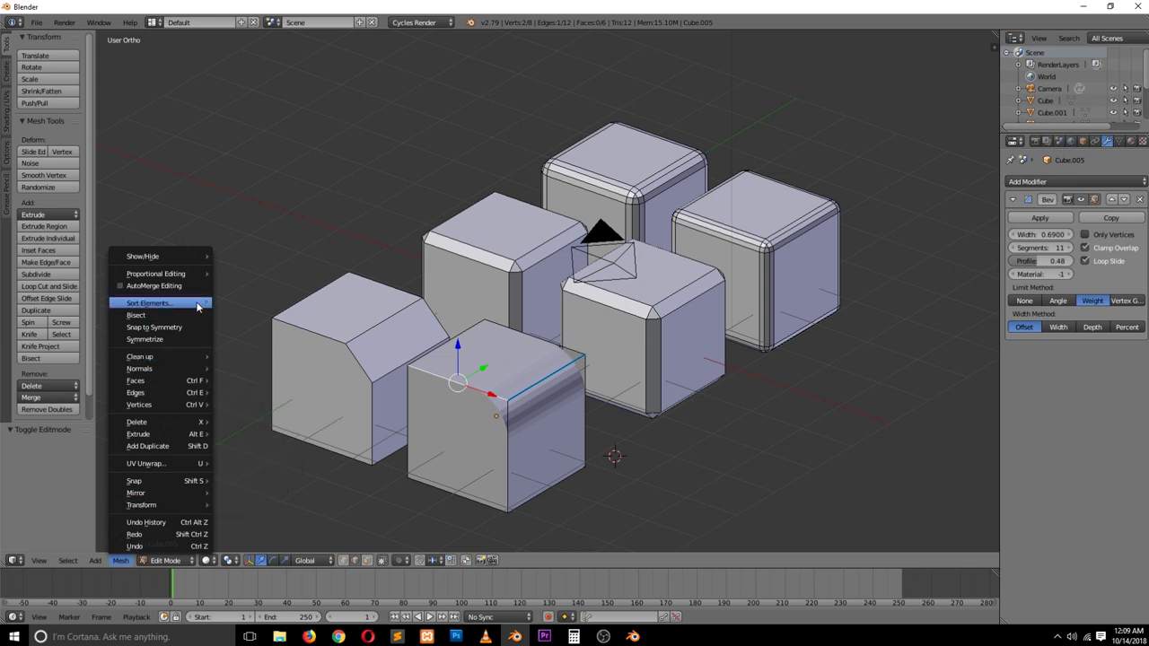
pyautogui.moveTo(182, 399)
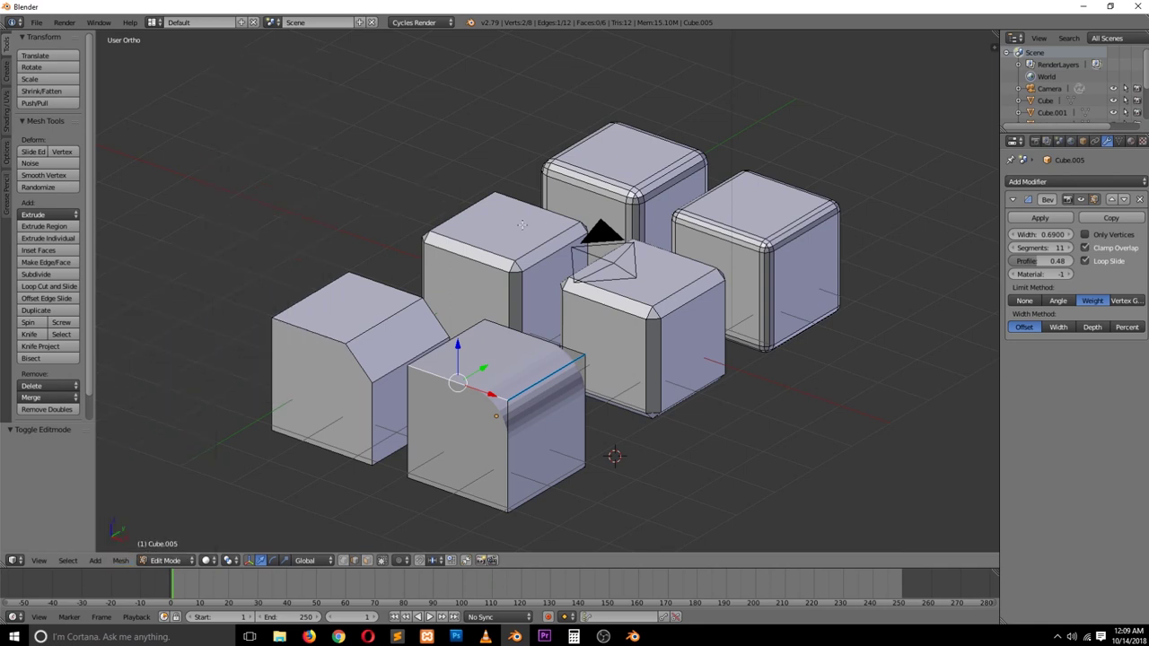
# Raise the Edge Bevel Weight of the selected front top edge and return to Object Mode.
pyautogui.hotkey('ctrl', 'e')
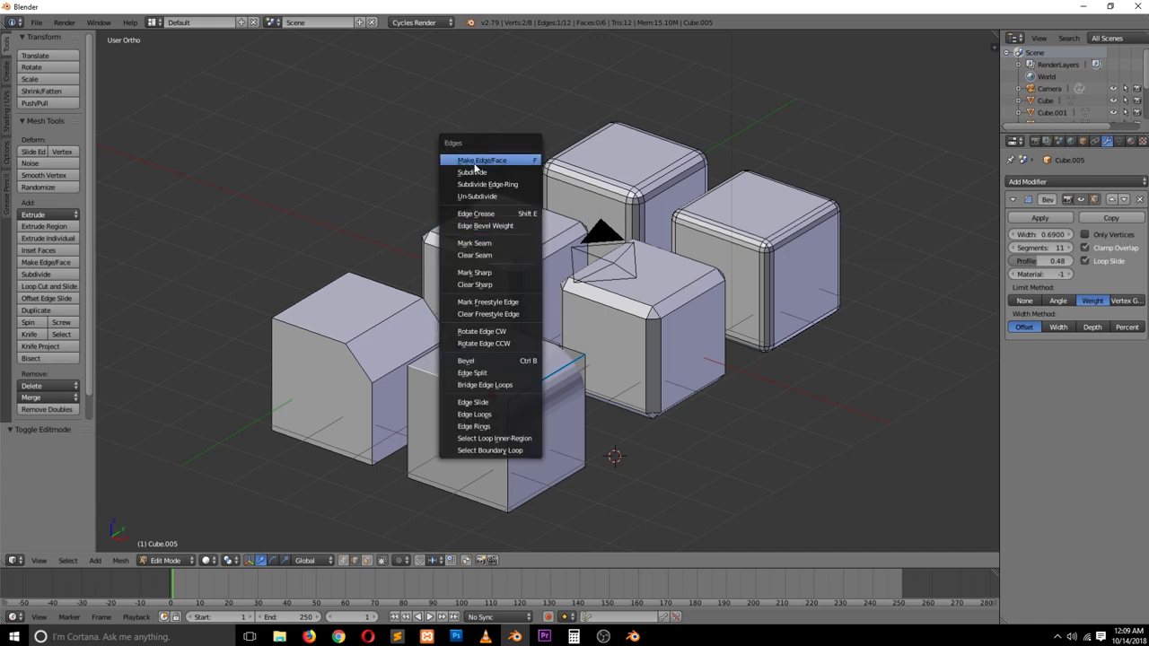
pyautogui.click(502, 224)
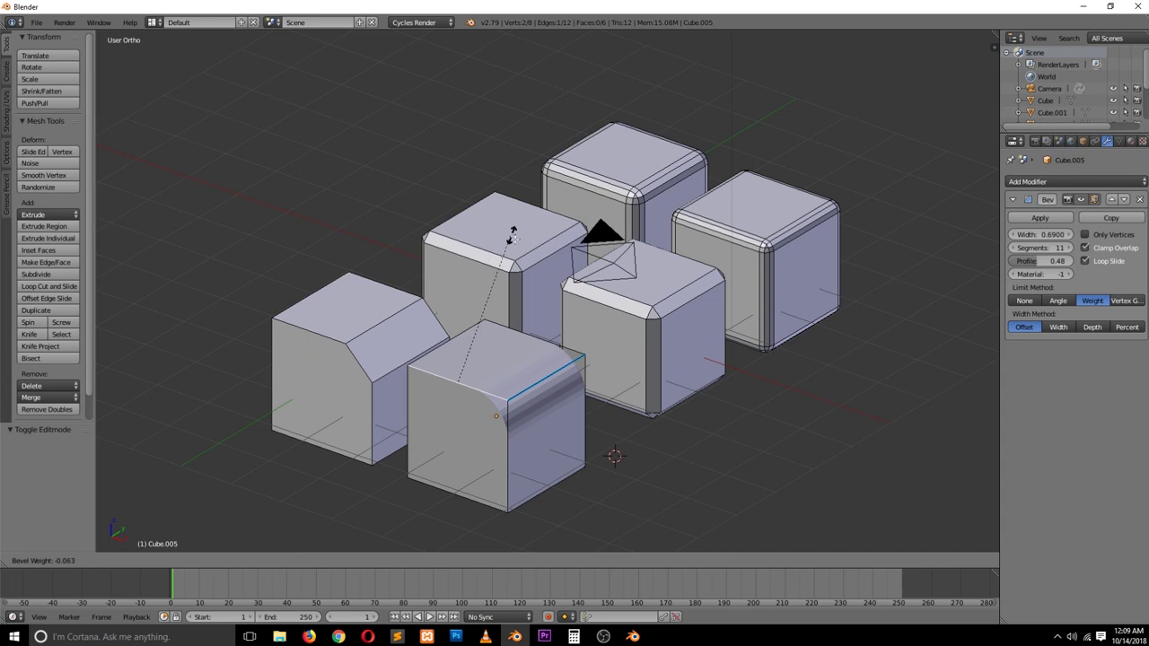
pyautogui.click(763, 296)
pyautogui.press('Tab')
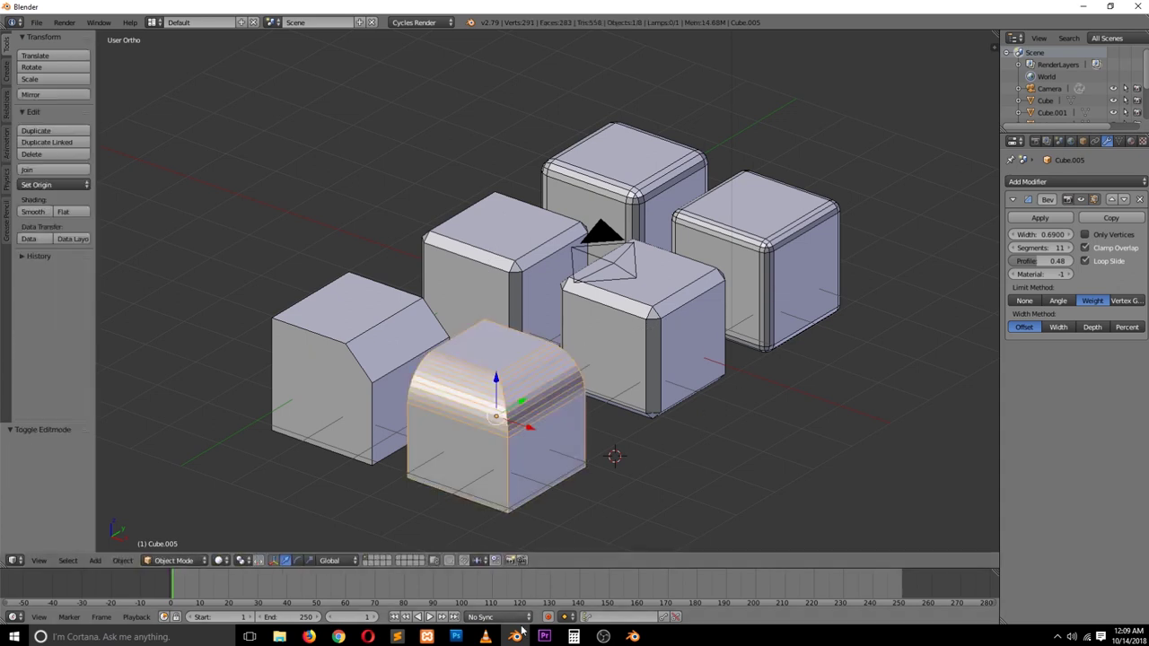
# Switch to the Blender 2.80 window and open the pink chamfered cube in Edit Mode.
pyautogui.click(632, 636)
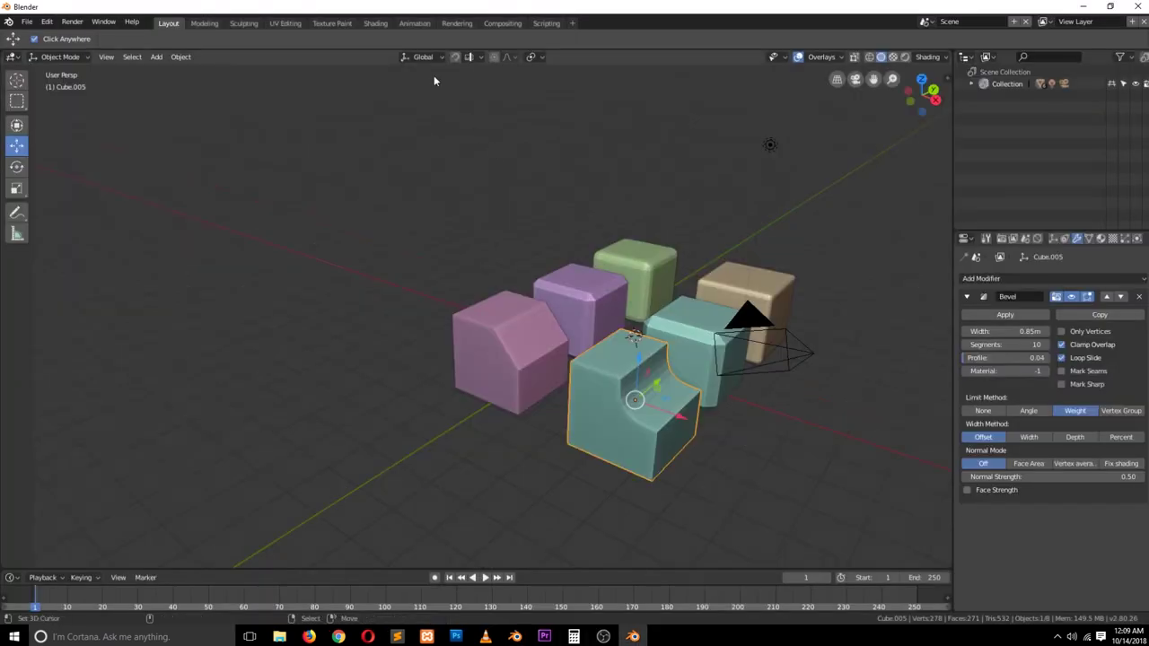
pyautogui.moveTo(679, 370); pyautogui.dragTo(614, 386, button='middle')
pyautogui.click(424, 313)
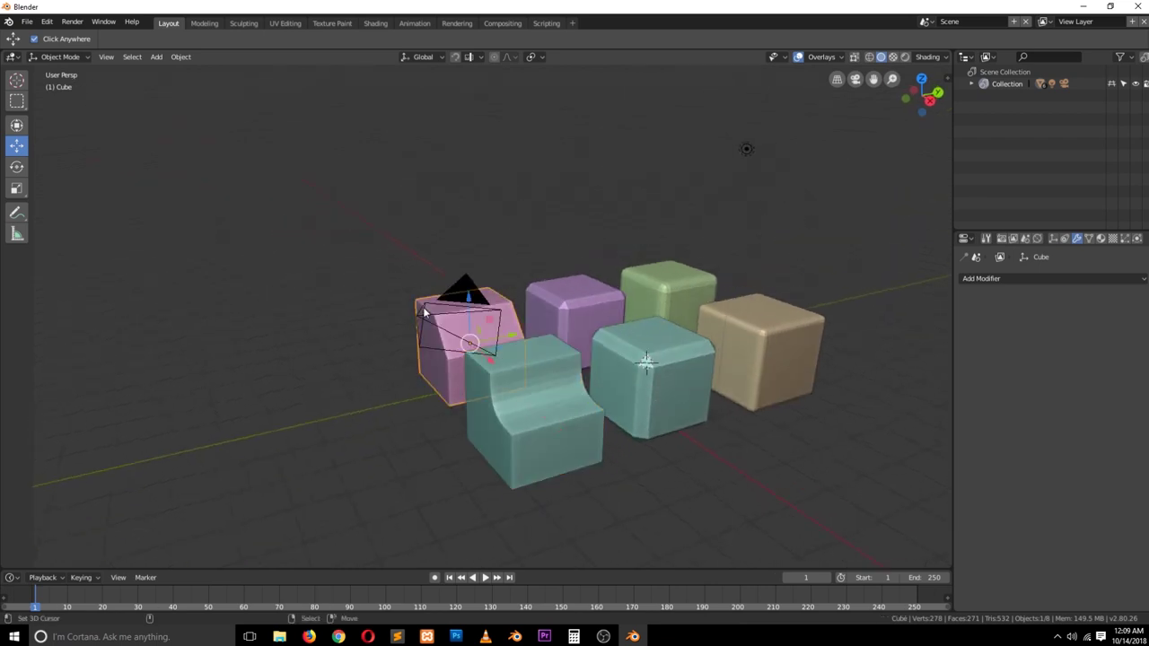
pyautogui.moveTo(434, 330); pyautogui.dragTo(458, 340, button='middle')
pyautogui.press('Tab')
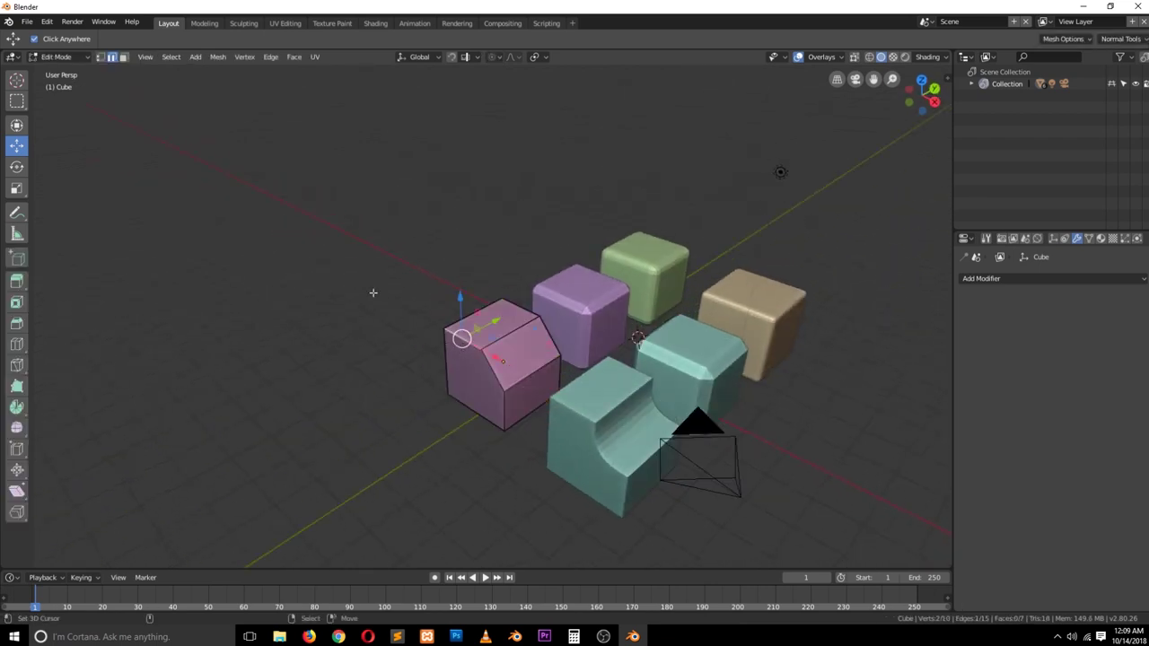
# Set the Edge Bevel Weight of the pink cube's selected top edge to 1.
pyautogui.click(218, 60)
pyautogui.click(266, 59)
pyautogui.click(267, 60)
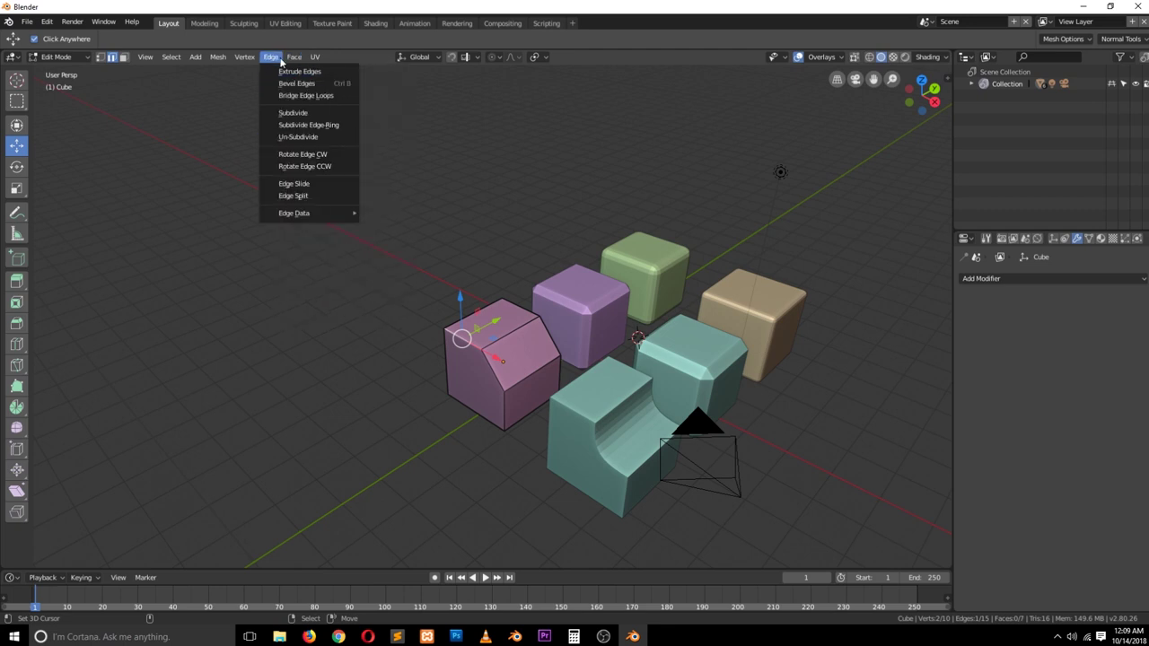
pyautogui.moveTo(314, 213)
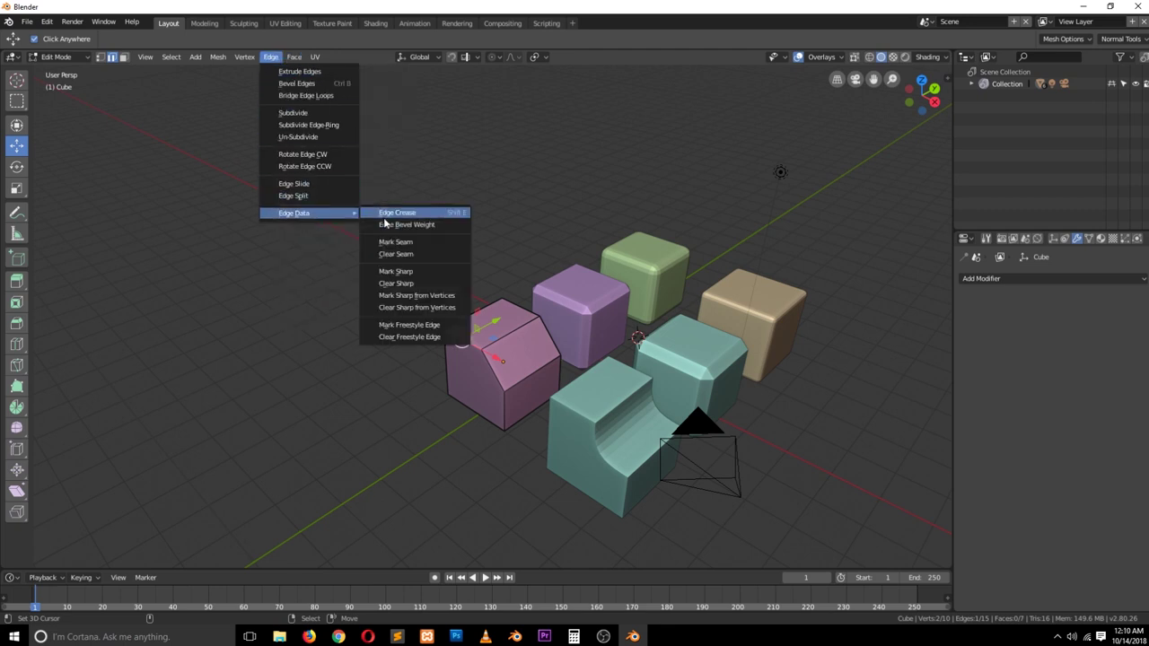
pyautogui.click(434, 225)
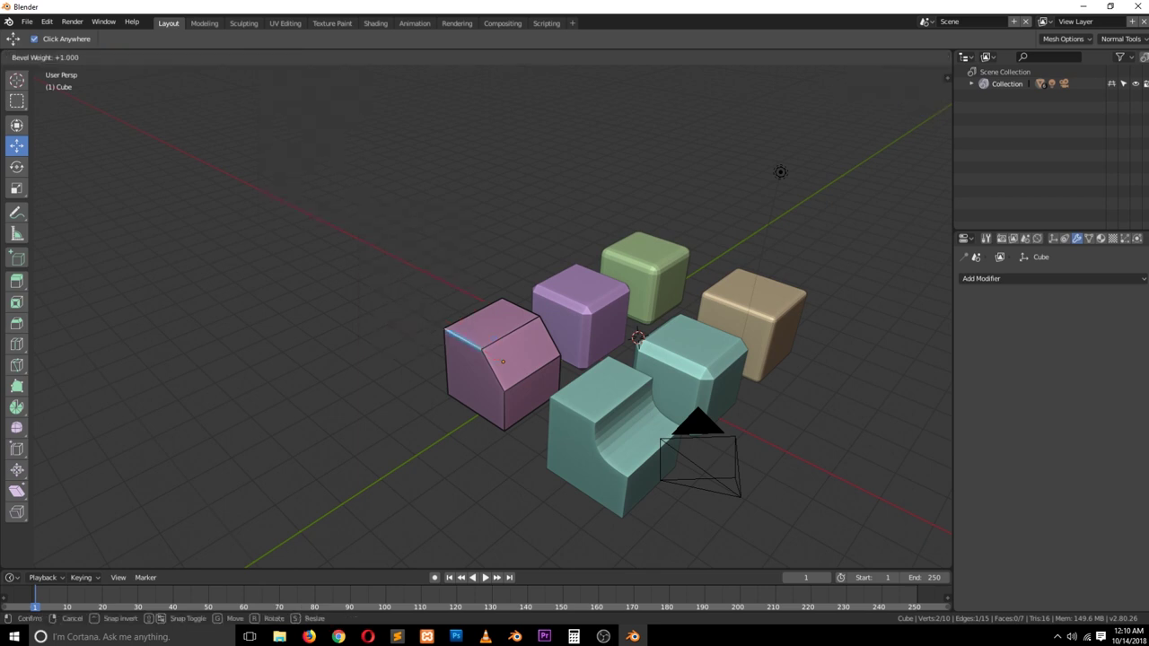
pyautogui.click(193, 540)
# Apply Edge Bevel Weight again to the pink cube's selected top edge and return to Object Mode.
pyautogui.press('ctrl')
pyautogui.hotkey('ctrl', 'e')
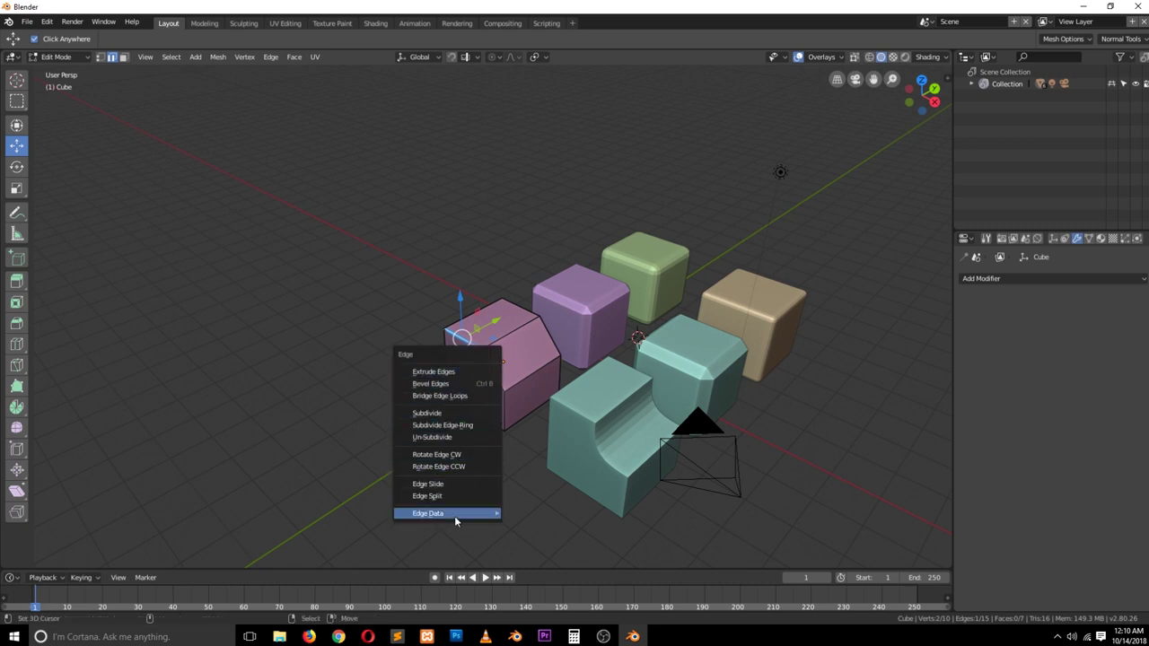
pyautogui.moveTo(454, 515)
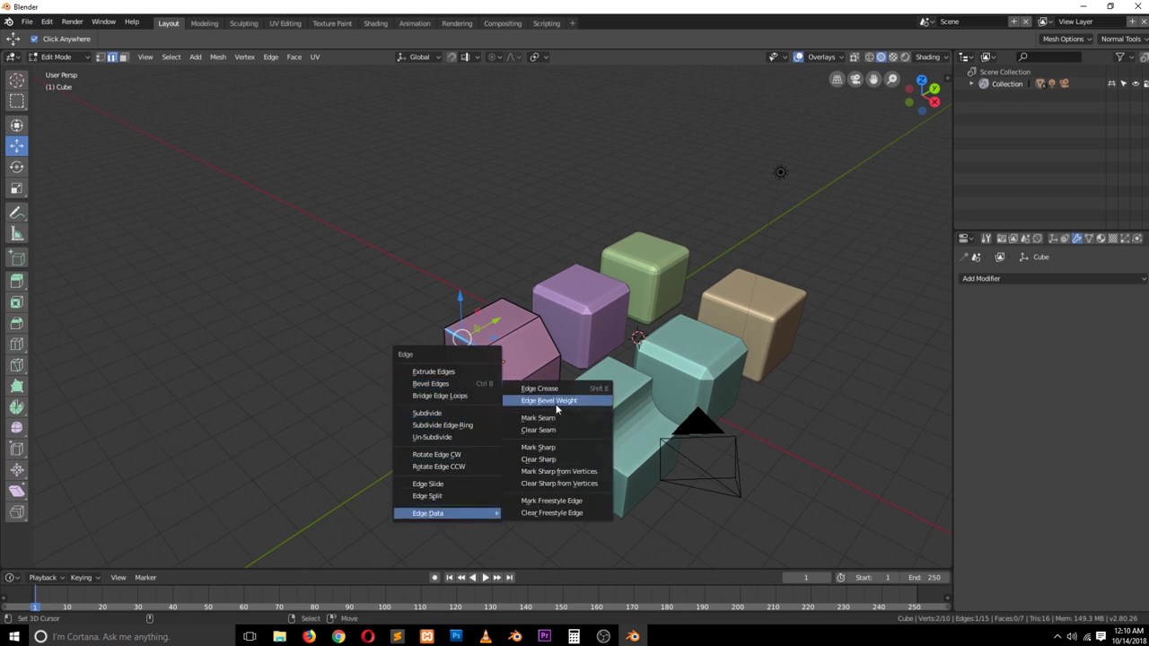
pyautogui.click(556, 404)
pyautogui.click(727, 301)
pyautogui.press('Tab')
# Add a Bevel modifier to the pink cube and set its Limit Method to Weight.
pyautogui.moveTo(667, 375); pyautogui.dragTo(614, 392, button='middle')
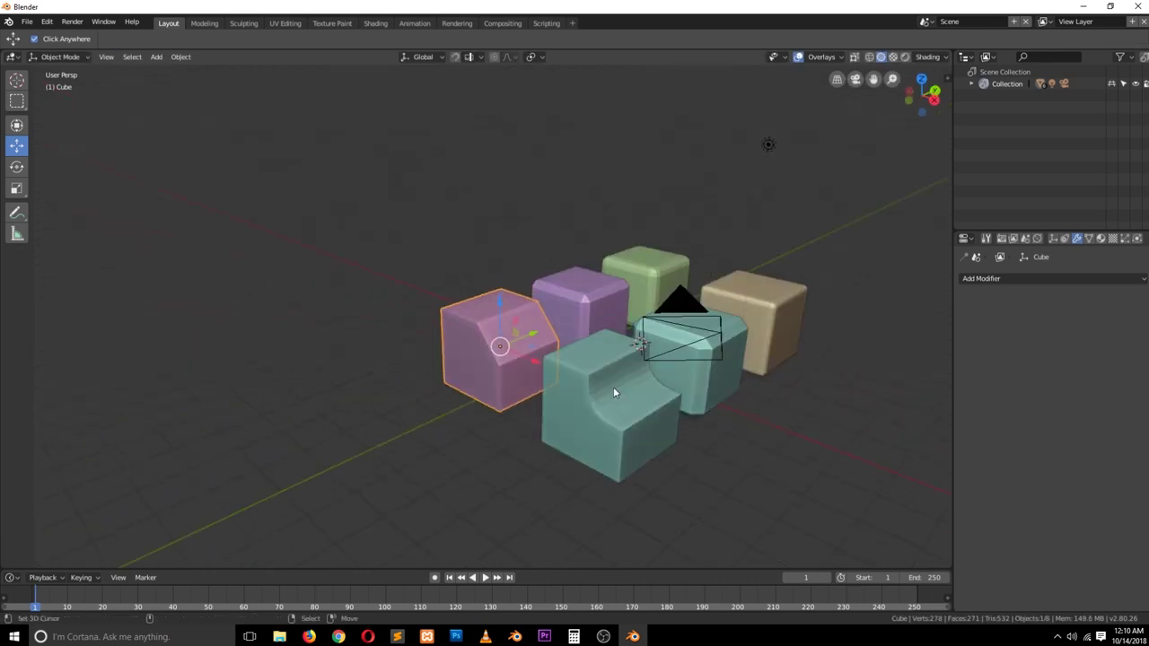
pyautogui.click(1092, 277)
pyautogui.click(938, 320)
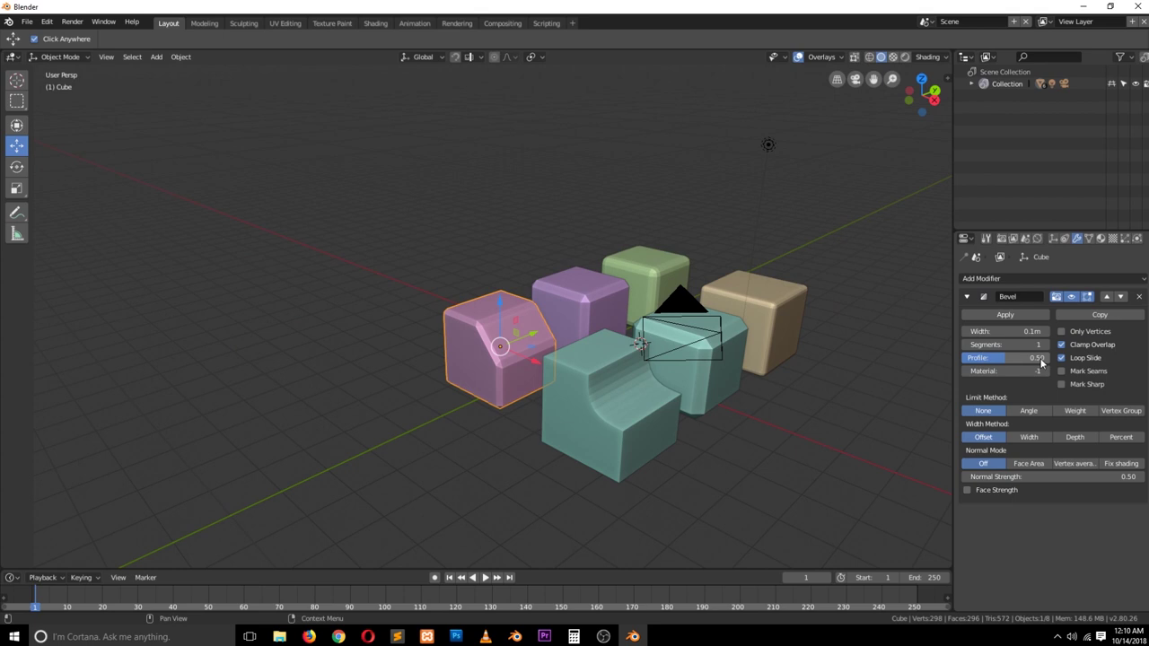
pyautogui.click(1070, 411)
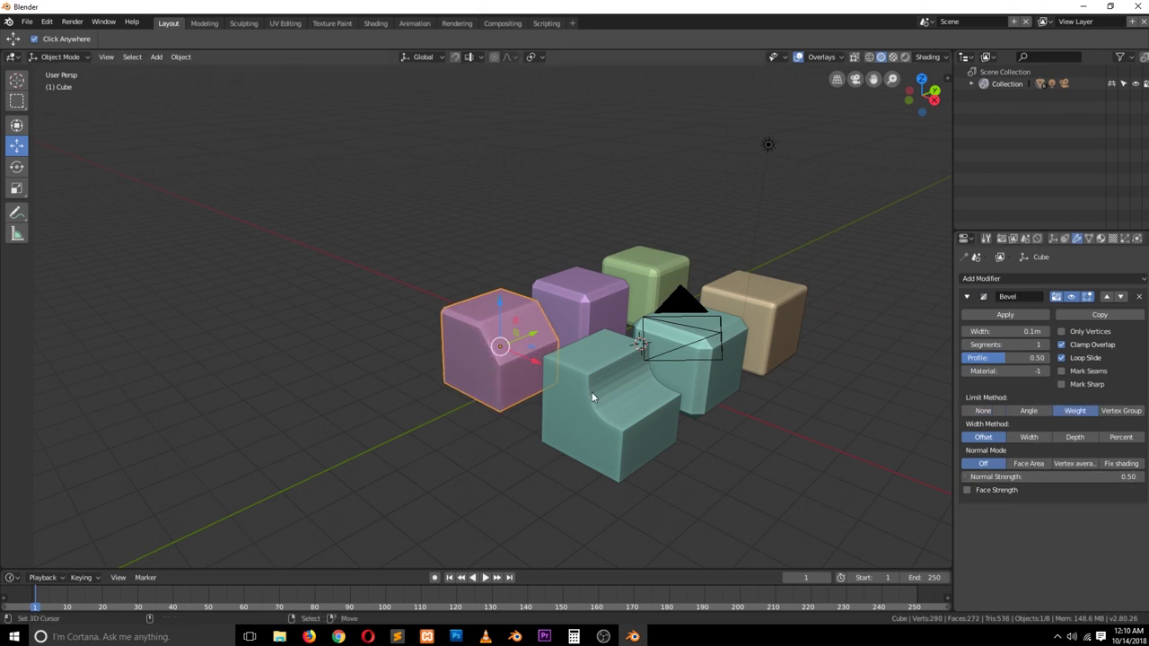
# Set the pink cube's Bevel modifier to a width of 0.25 m, 49 segments and a profile of 0.10.
pyautogui.scroll(3, 594, 398)
pyautogui.moveTo(998, 331); pyautogui.dragTo(982, 357)
pyautogui.press('g')
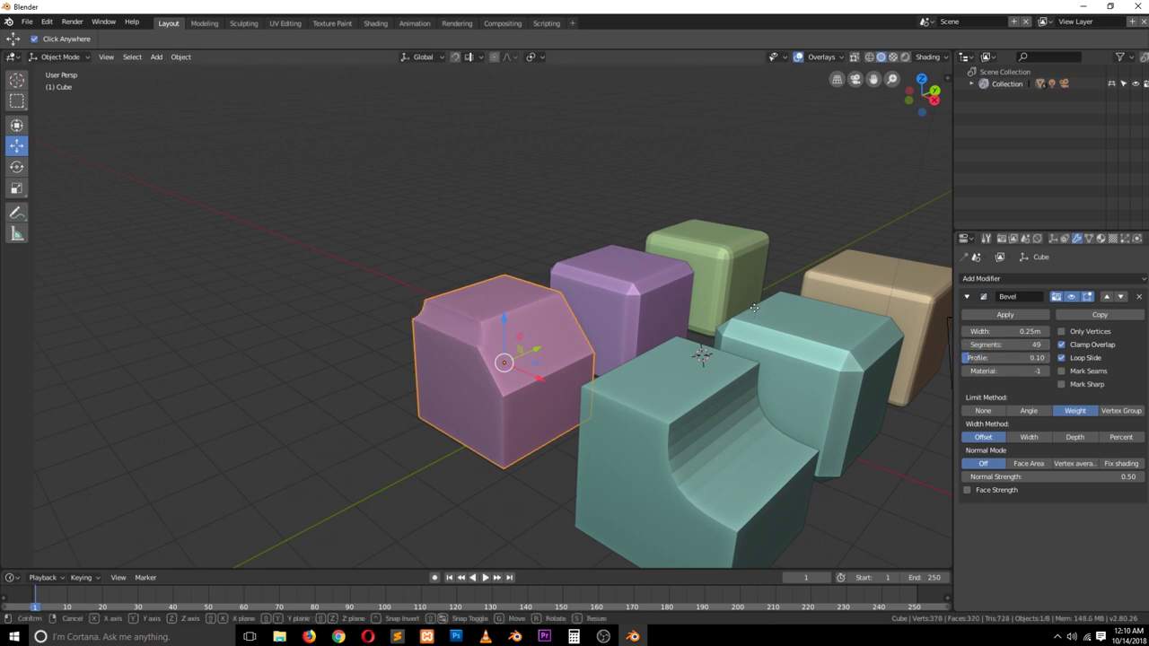
pyautogui.click(754, 307)
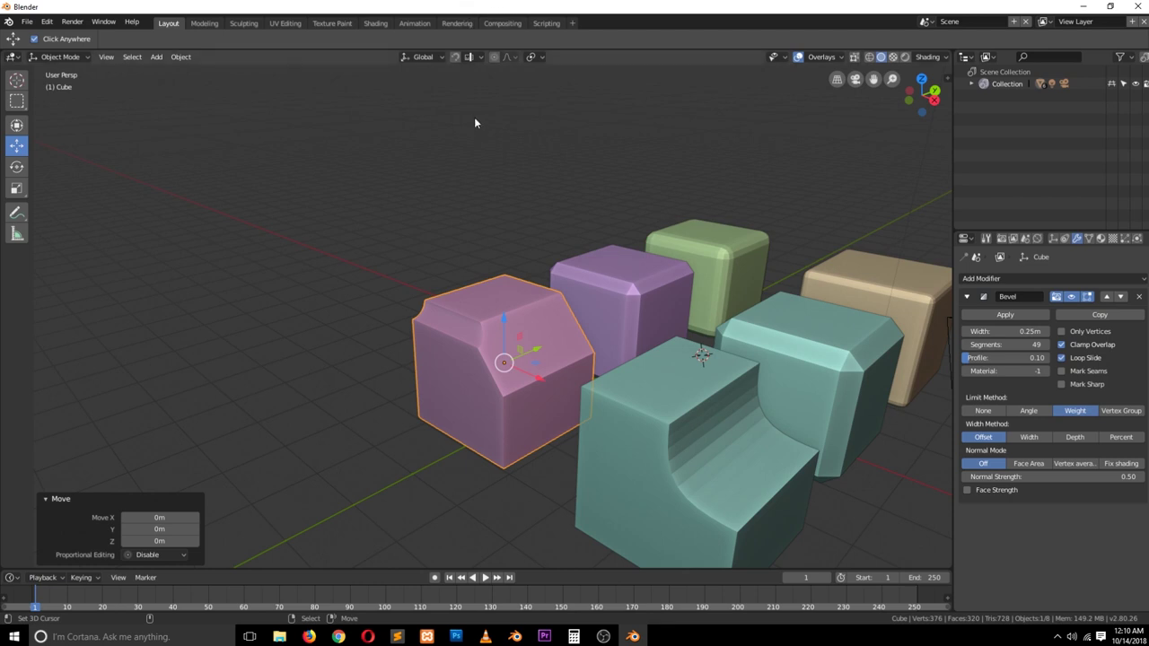
pyautogui.scroll(-3, 483, 167)
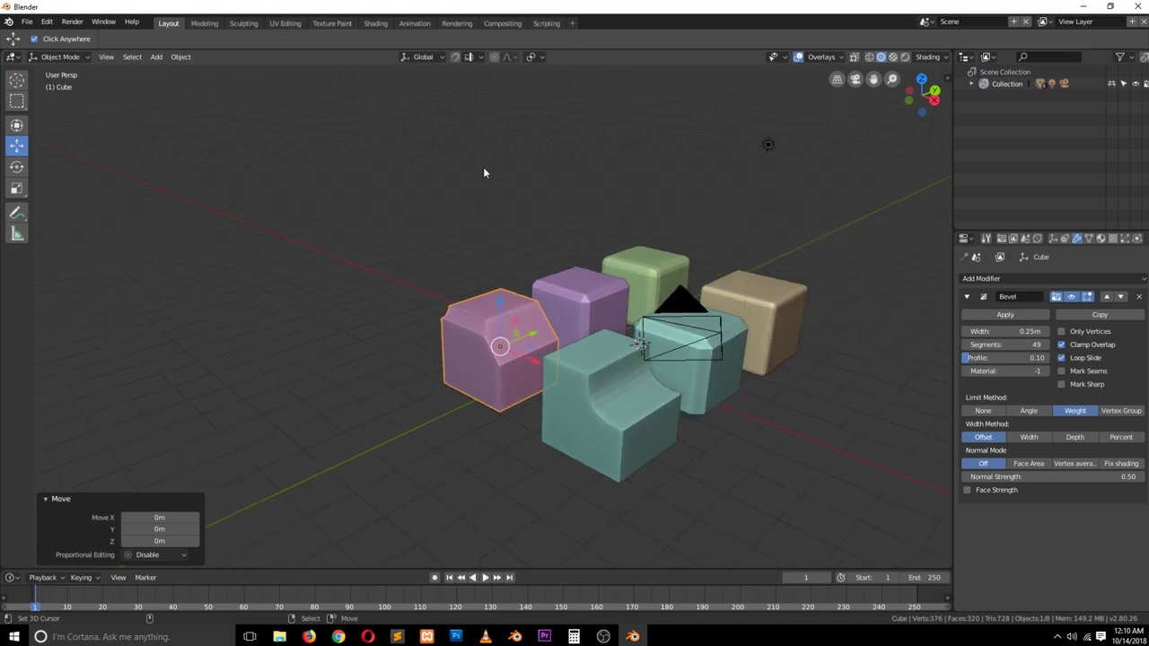